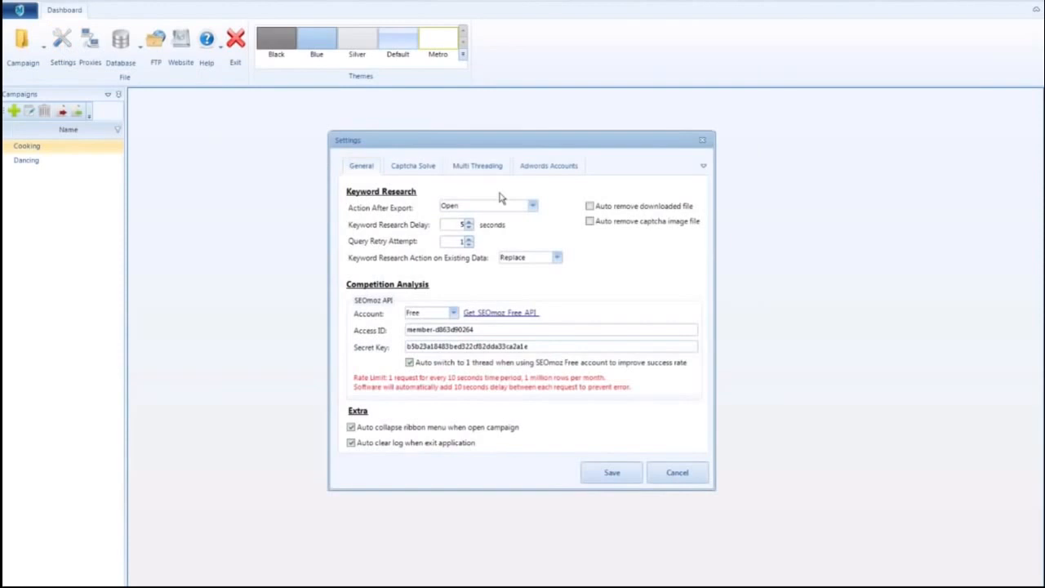
Step: Examine the captcha, multi-threading, AdWords account and general settings without saving, and look over the proxy manager
{"action": "left_click", "coordinate": [427, 165]}
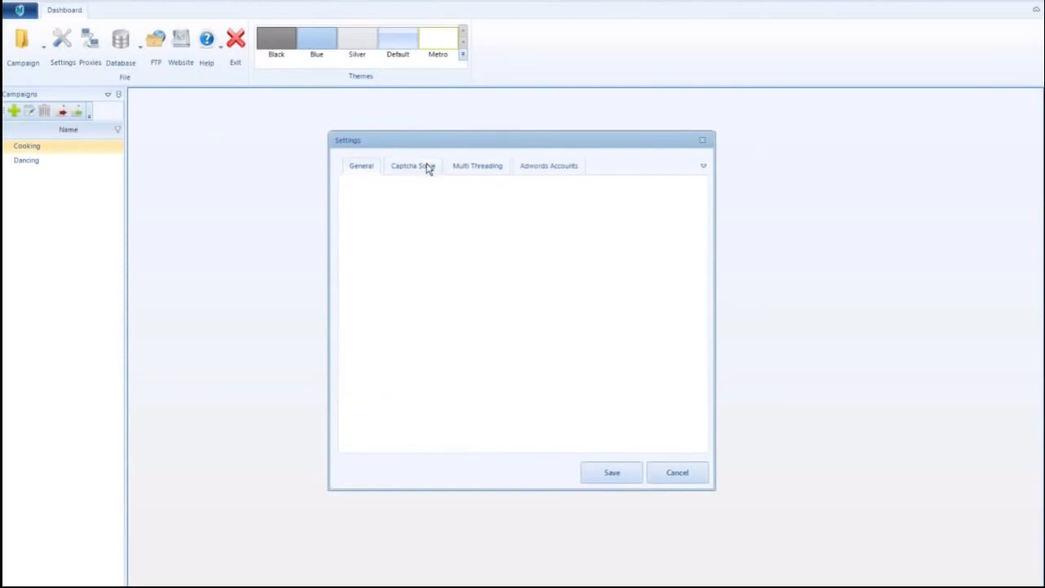
{"action": "left_click", "coordinate": [478, 171]}
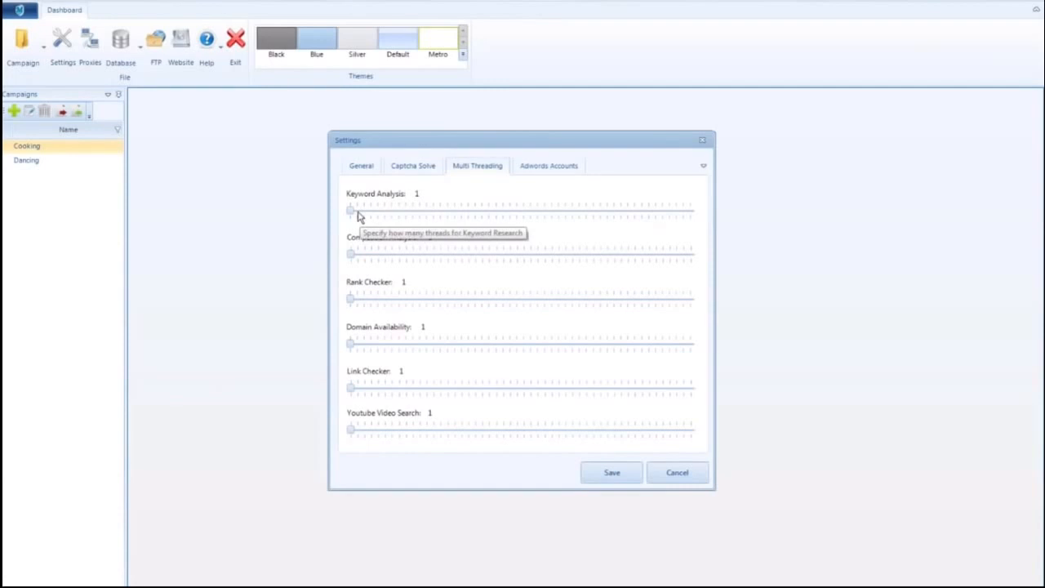
{"action": "left_click", "coordinate": [537, 173]}
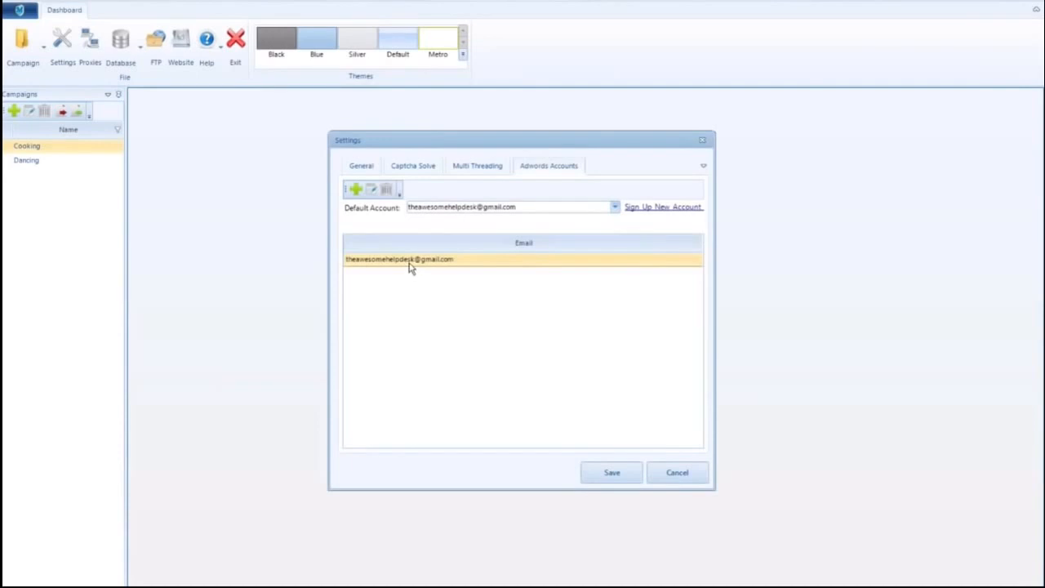
{"action": "left_click", "coordinate": [367, 168]}
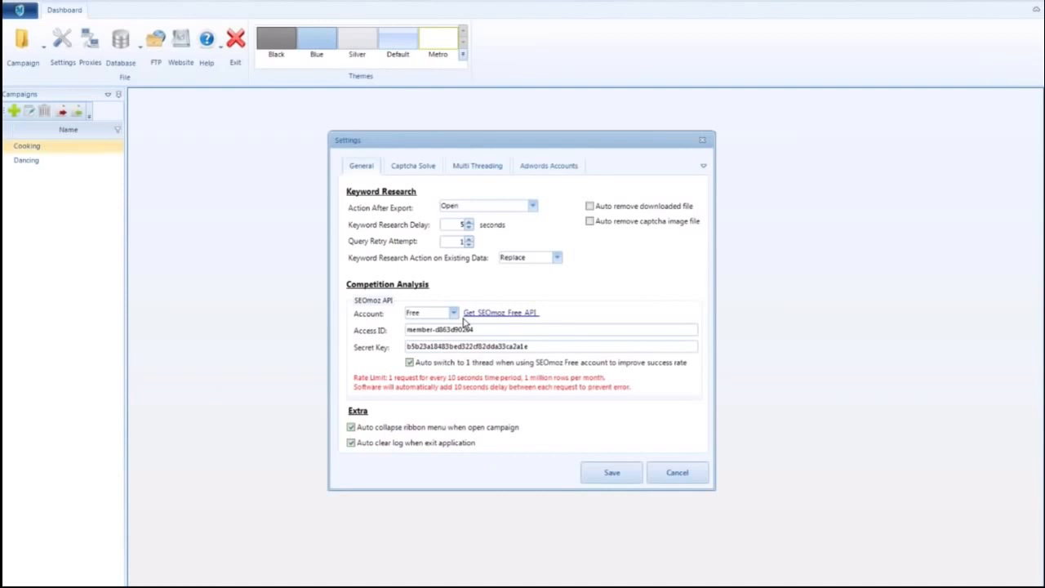
{"action": "left_click", "coordinate": [676, 474]}
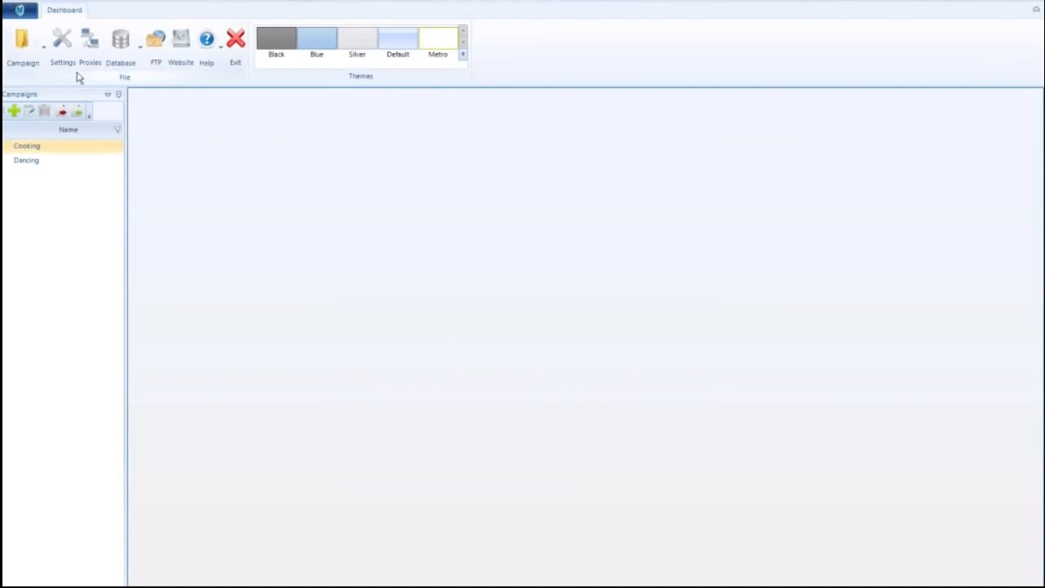
{"action": "left_click", "coordinate": [87, 63]}
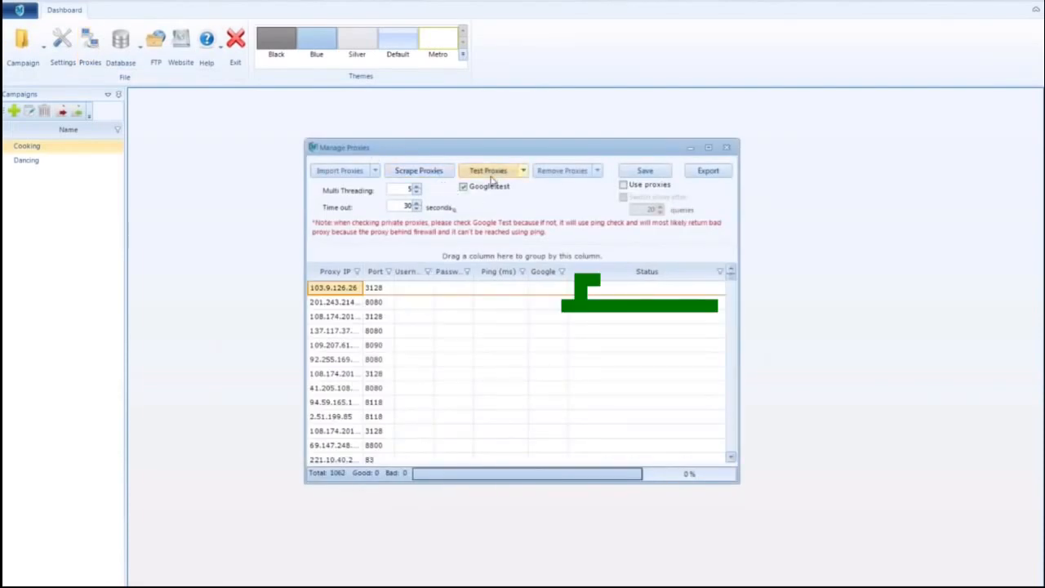
{"action": "left_click", "coordinate": [727, 147]}
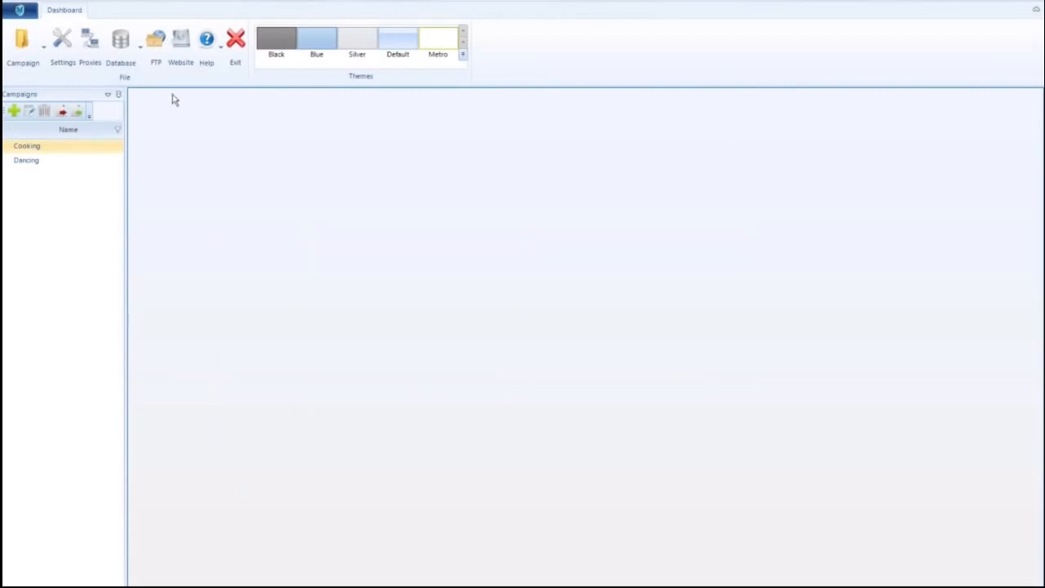
Step: Create and save a new campaign named Weight Loss, leaving its description empty
{"action": "left_click", "coordinate": [12, 112]}
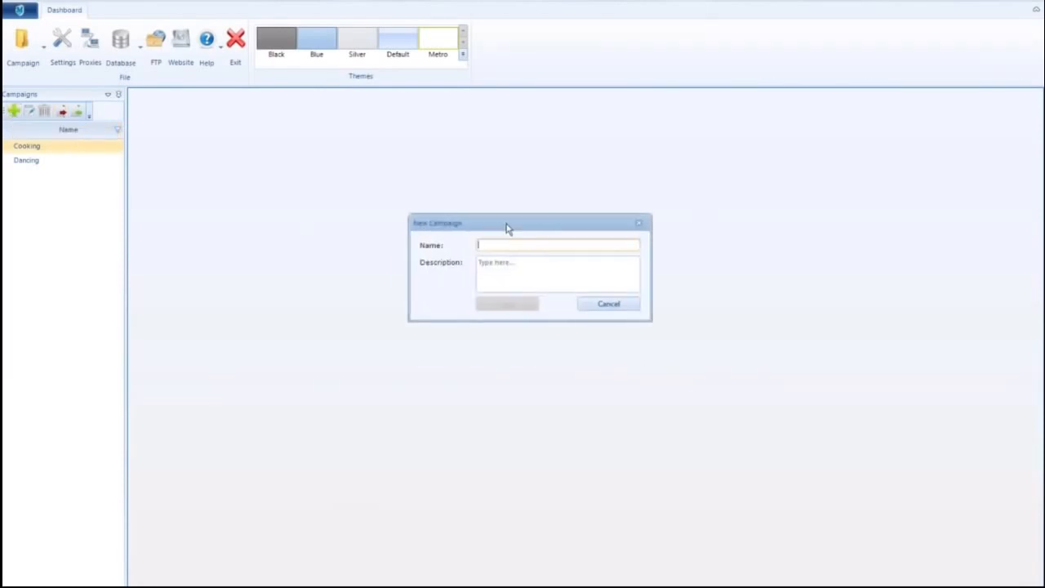
{"action": "type", "text": "Weight Loss"}
{"action": "left_click_drag", "start_coordinate": [524, 229], "coordinate": [540, 237]}
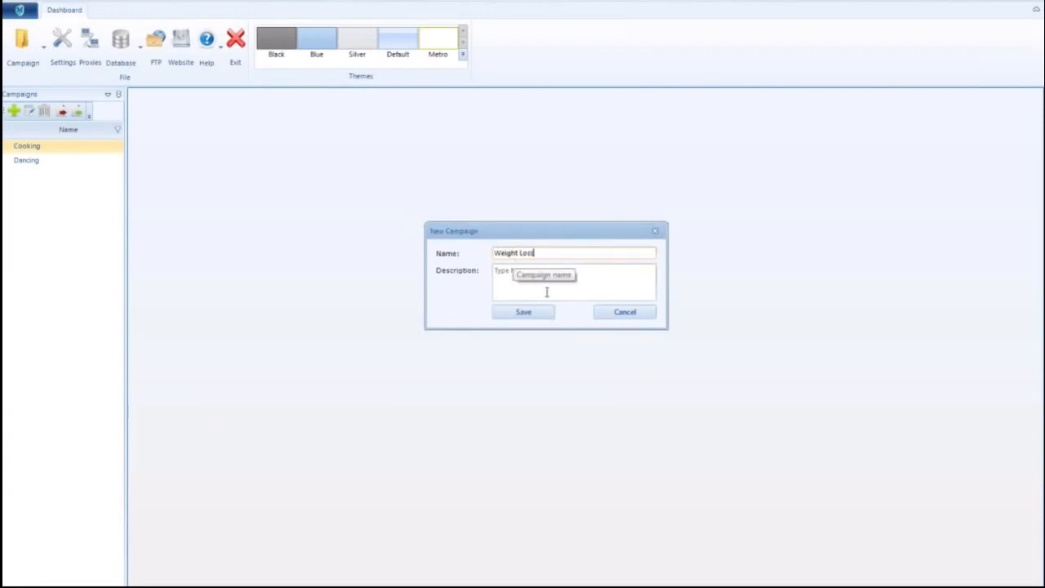
{"action": "left_click", "coordinate": [528, 275]}
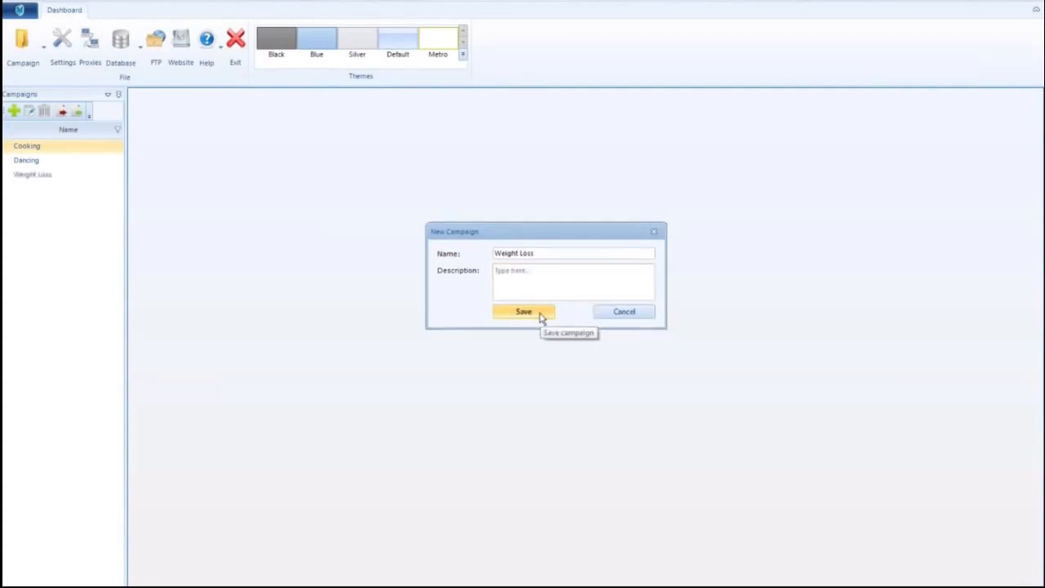
{"action": "left_click", "coordinate": [543, 315]}
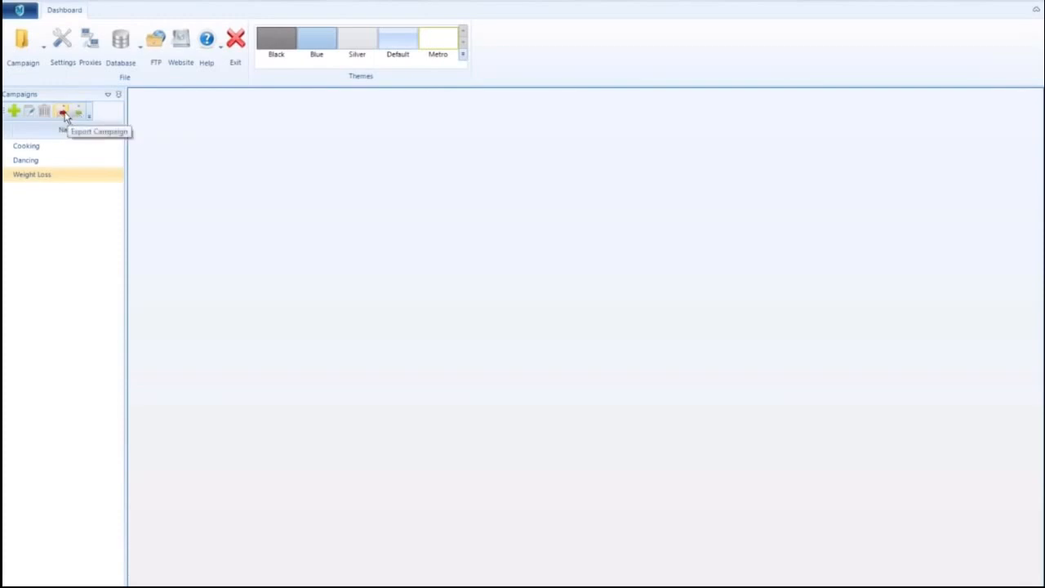
Step: Open the Weight Loss campaign and review the language and match type options in its keyword settings
{"action": "double_click", "coordinate": [67, 180]}
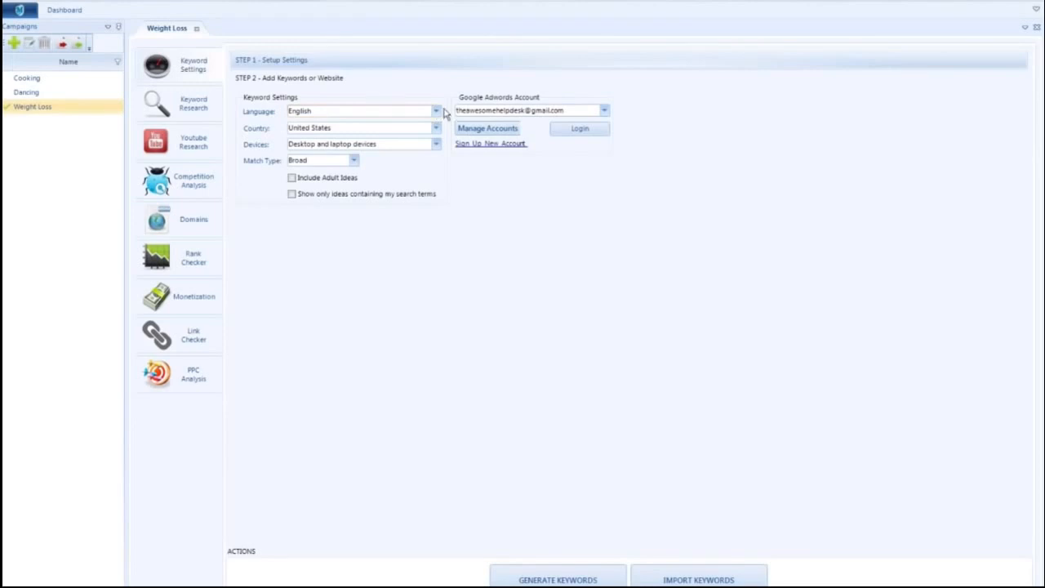
{"action": "left_click", "coordinate": [438, 114]}
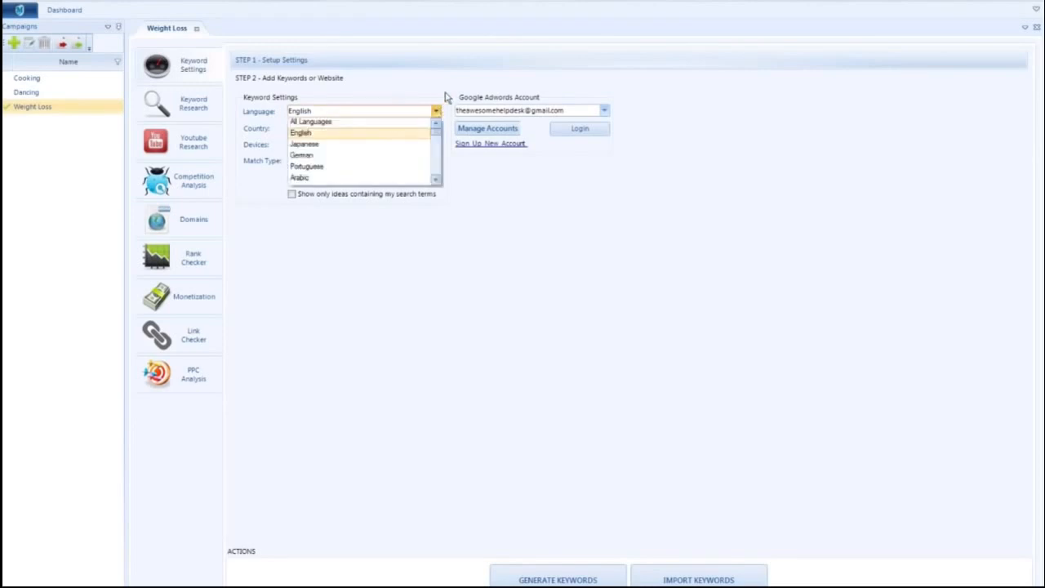
{"action": "left_click", "coordinate": [438, 135]}
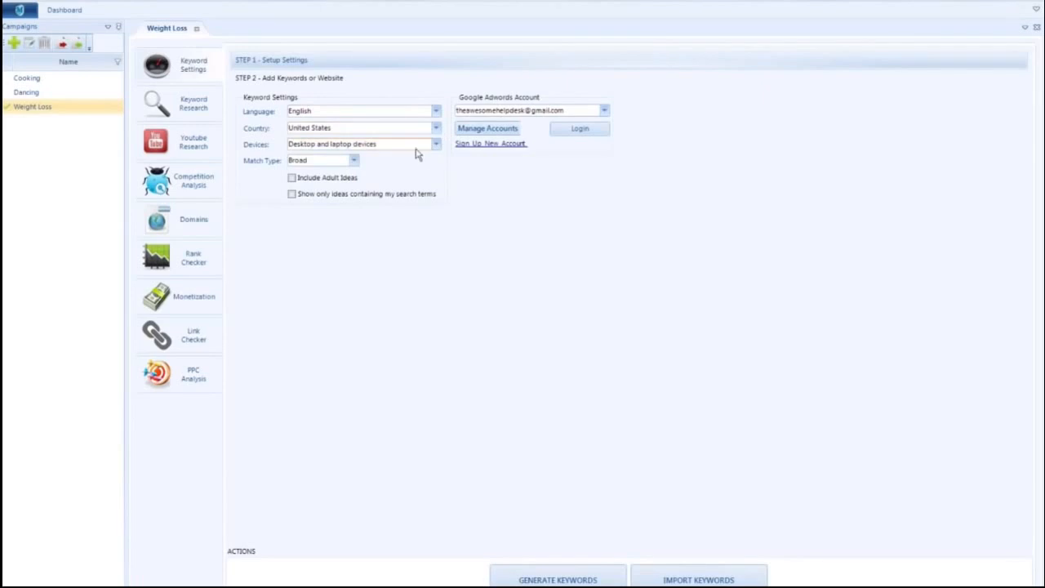
{"action": "left_click", "coordinate": [353, 162]}
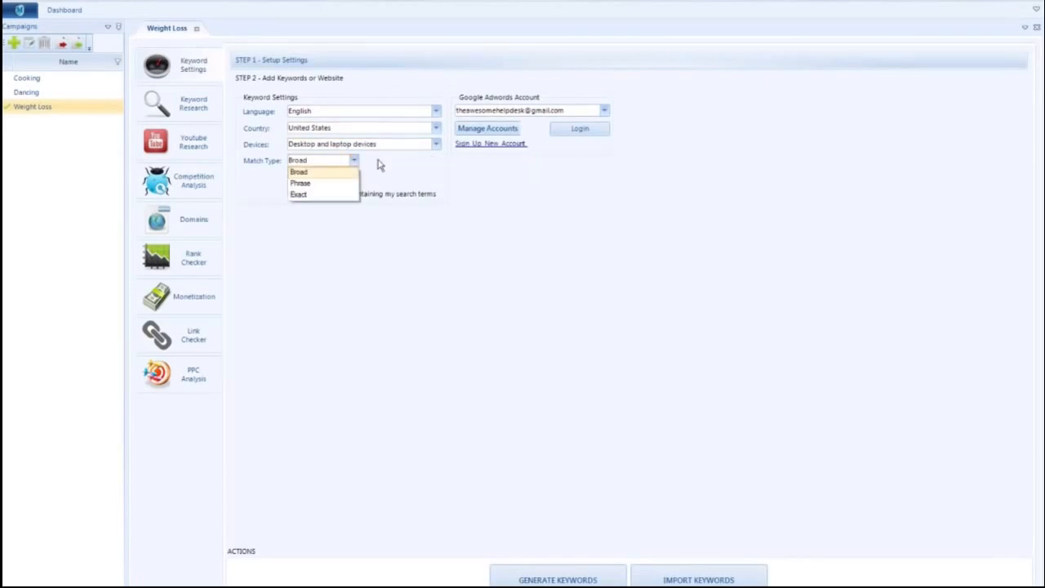
{"action": "left_click", "coordinate": [363, 163]}
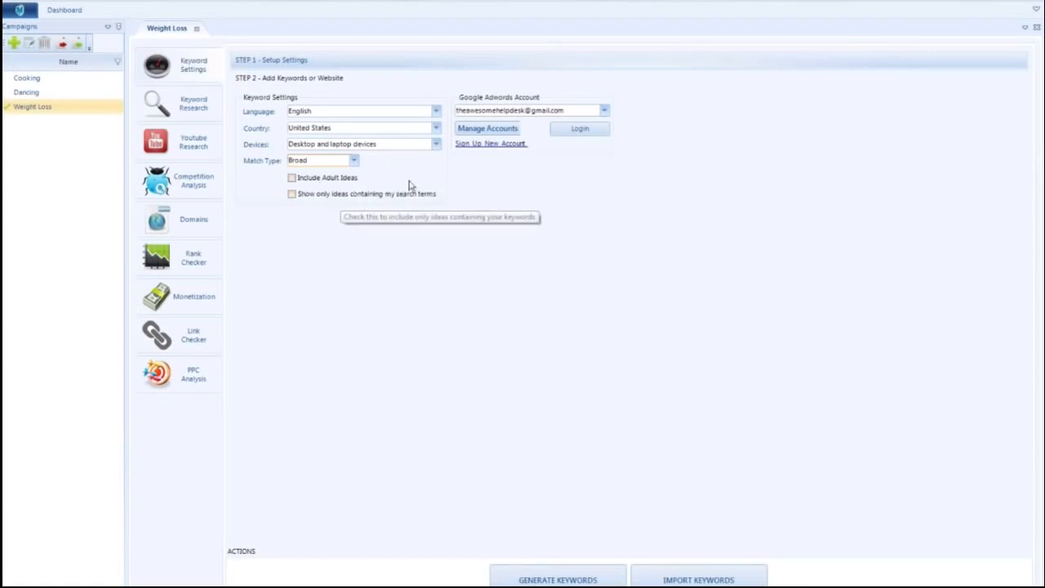
Step: Log in to the Google AdWords account and open the step for adding keywords or a website
{"action": "left_click", "coordinate": [575, 132]}
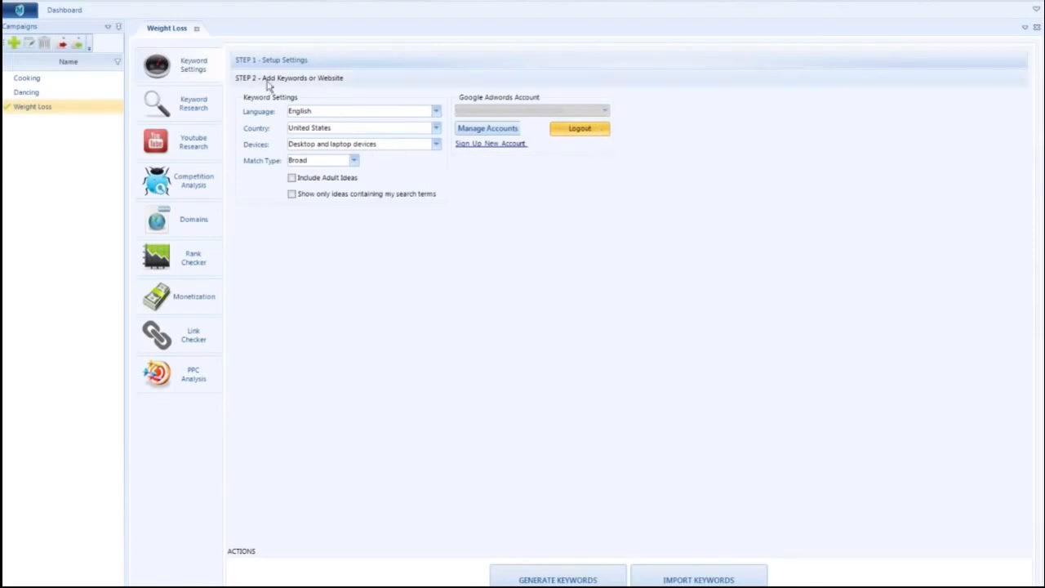
{"action": "left_click", "coordinate": [269, 79]}
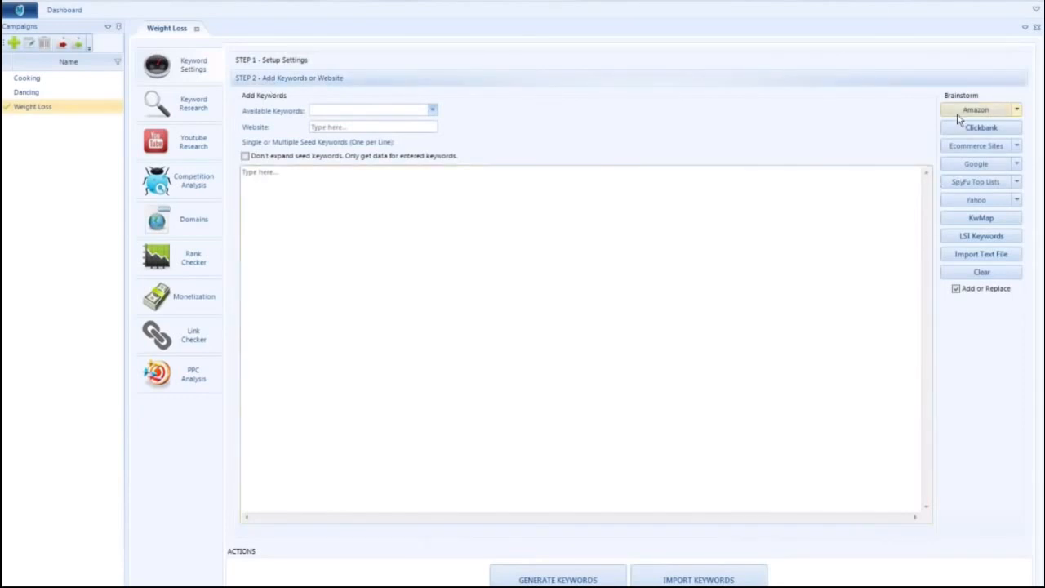
Step: Brainstorm seed keywords from Amazon's Most Wished For list and delete them all from the keyword box
{"action": "left_click", "coordinate": [1017, 111]}
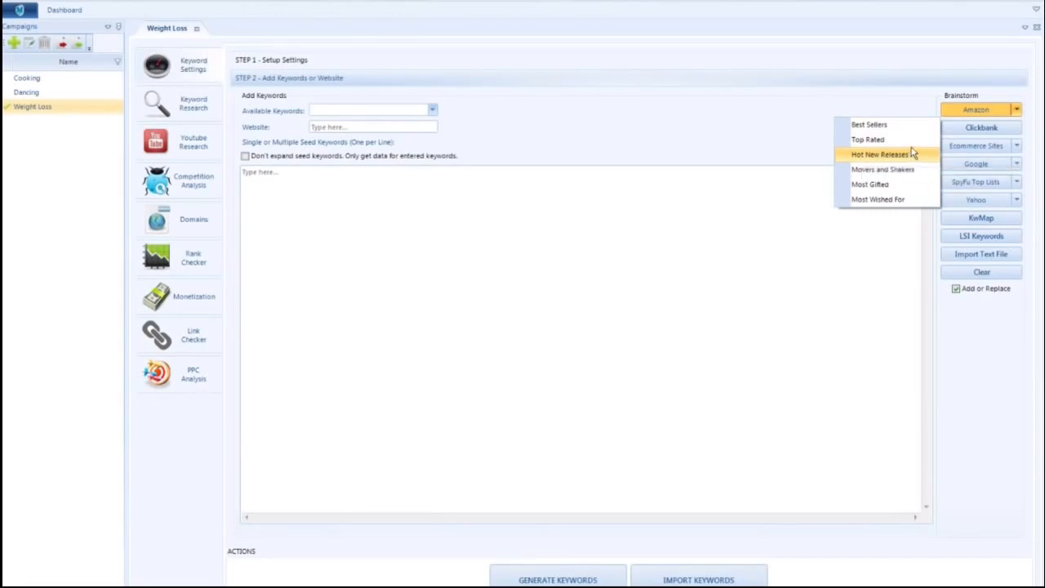
{"action": "left_click", "coordinate": [889, 204]}
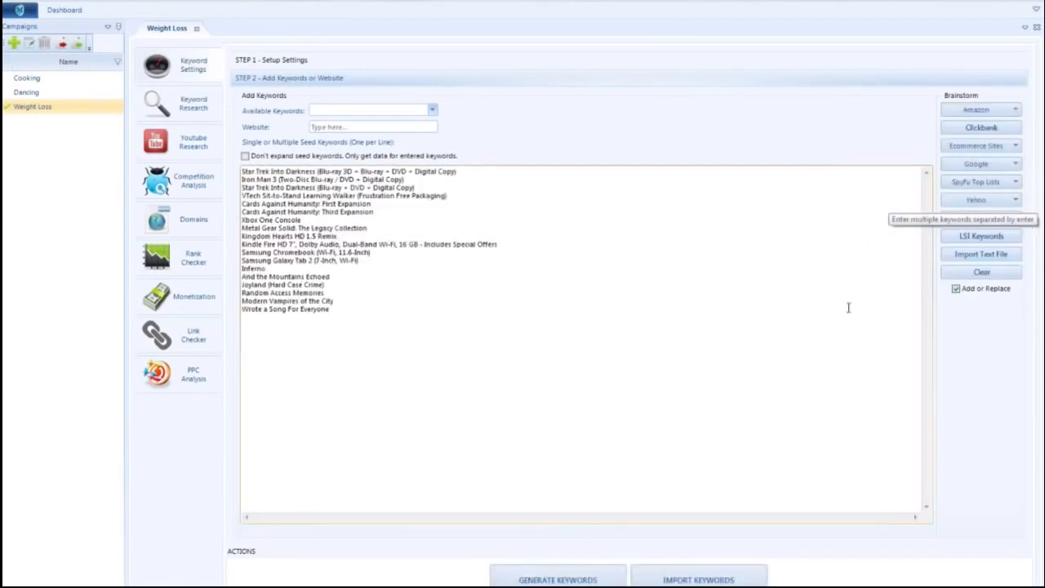
{"action": "left_click_drag", "start_coordinate": [328, 317], "coordinate": [241, 167]}
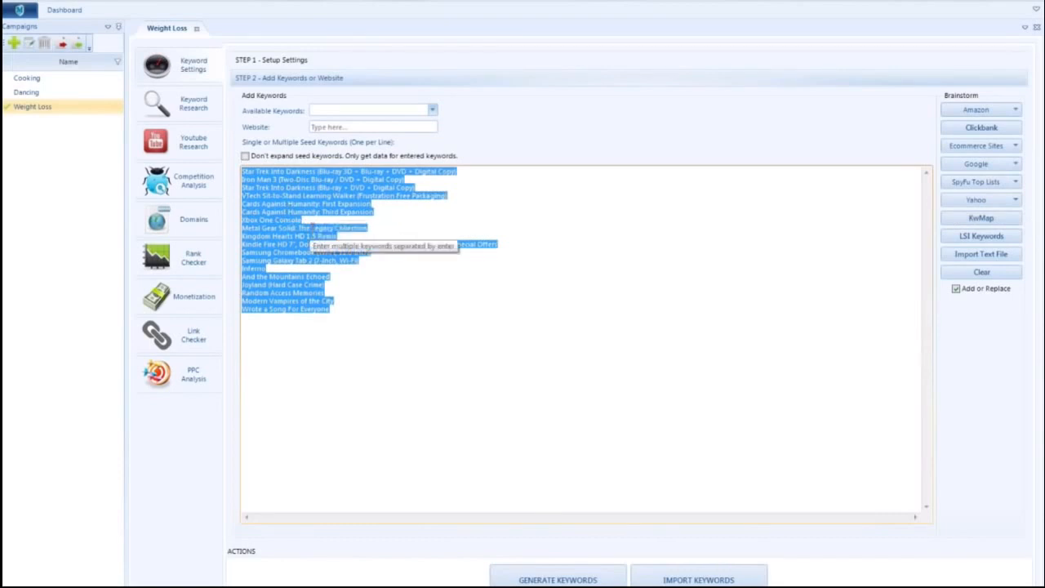
{"action": "key", "text": "Delete"}
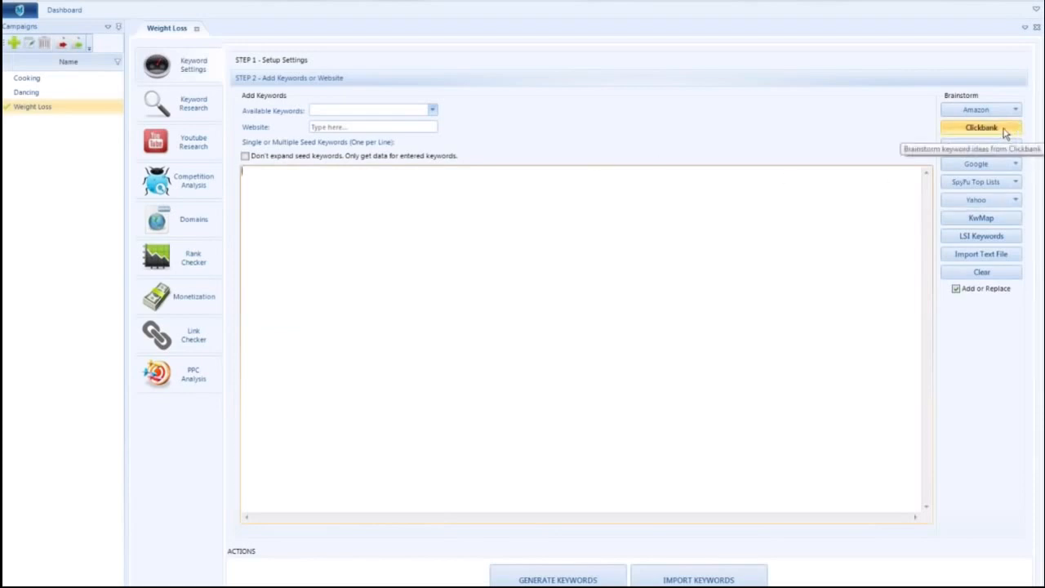
Step: Brainstorm keyword ideas from Clickbank using the seed keyword "weight loss"
{"action": "left_click", "coordinate": [1001, 129]}
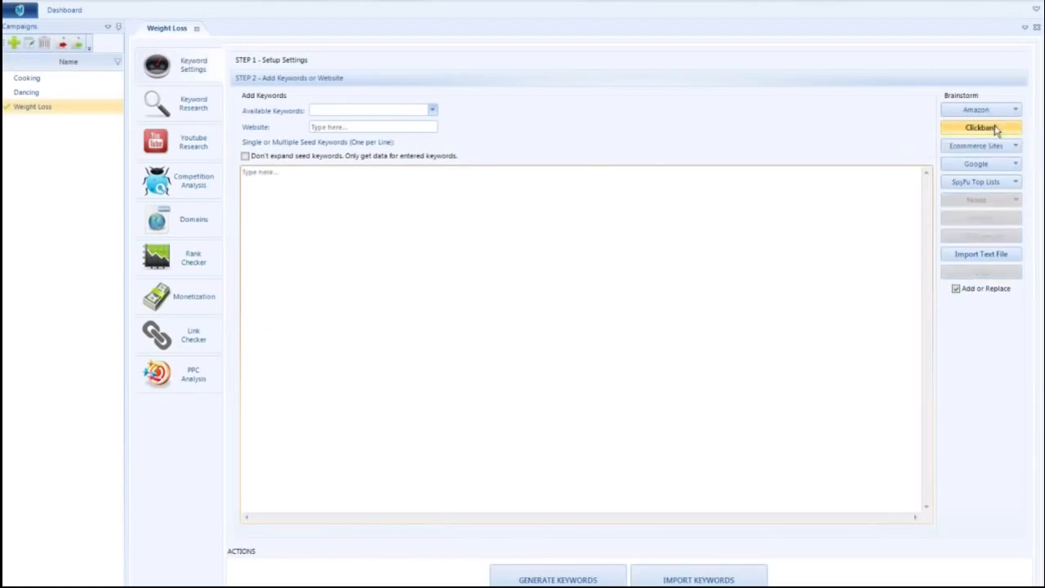
{"action": "left_click", "coordinate": [470, 343]}
{"action": "type", "text": "weight loss"}
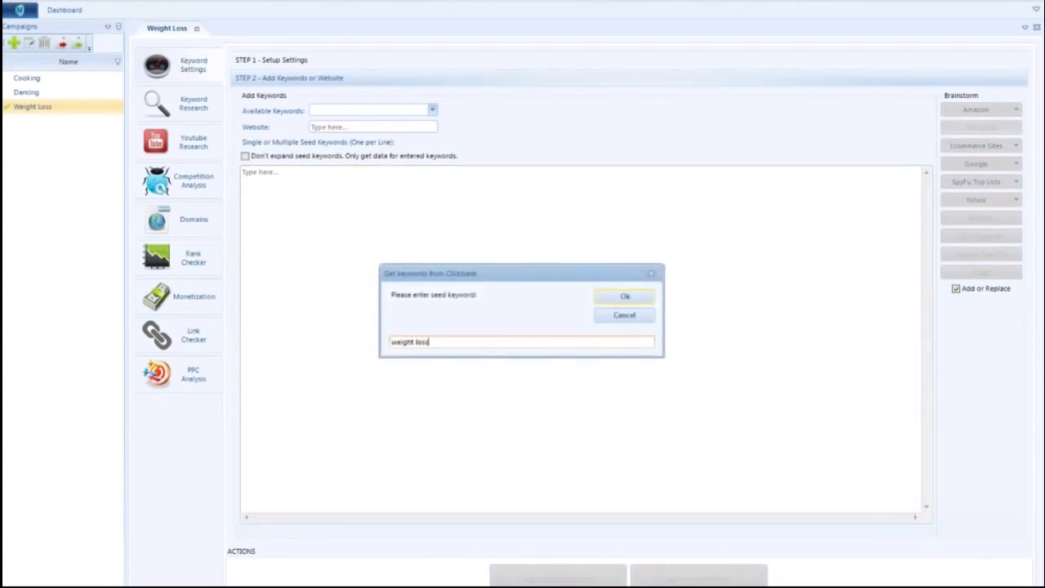
{"action": "left_click", "coordinate": [625, 296]}
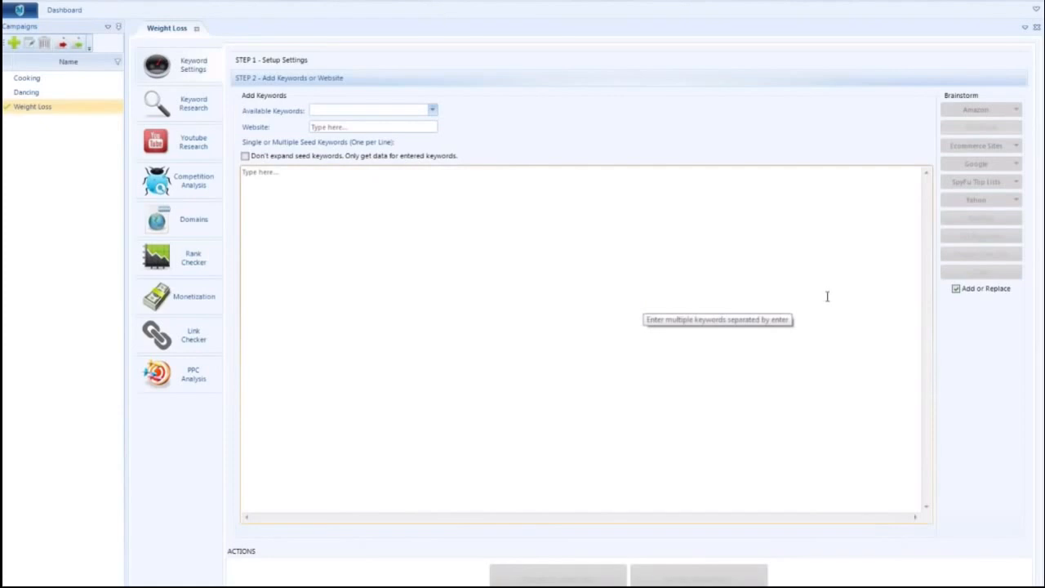
Step: Delete all the Clickbank keyword ideas from the seed keyword box
{"action": "left_click_drag", "start_coordinate": [437, 249], "coordinate": [241, 170]}
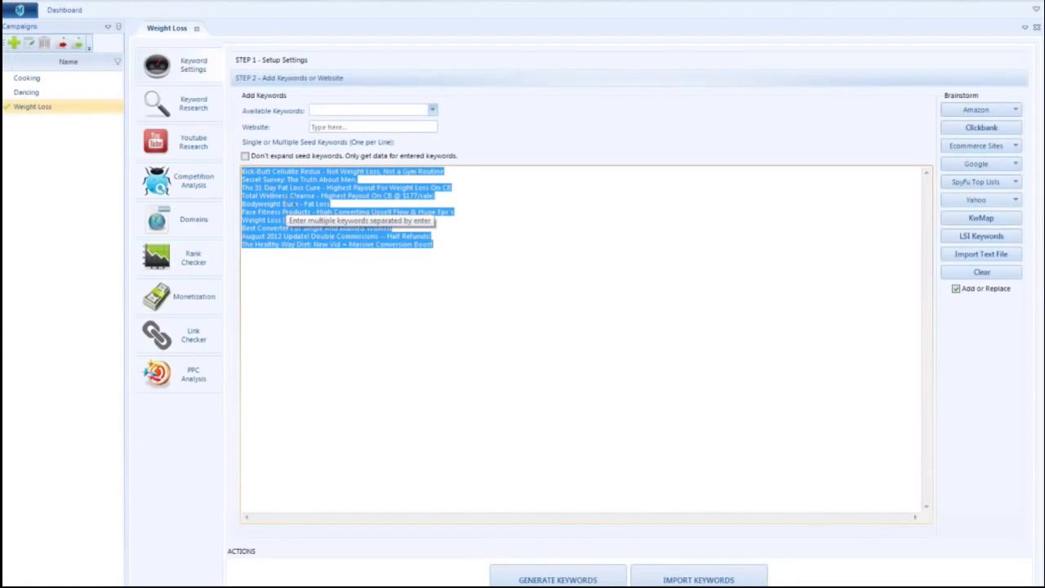
{"action": "left_click", "coordinate": [420, 231]}
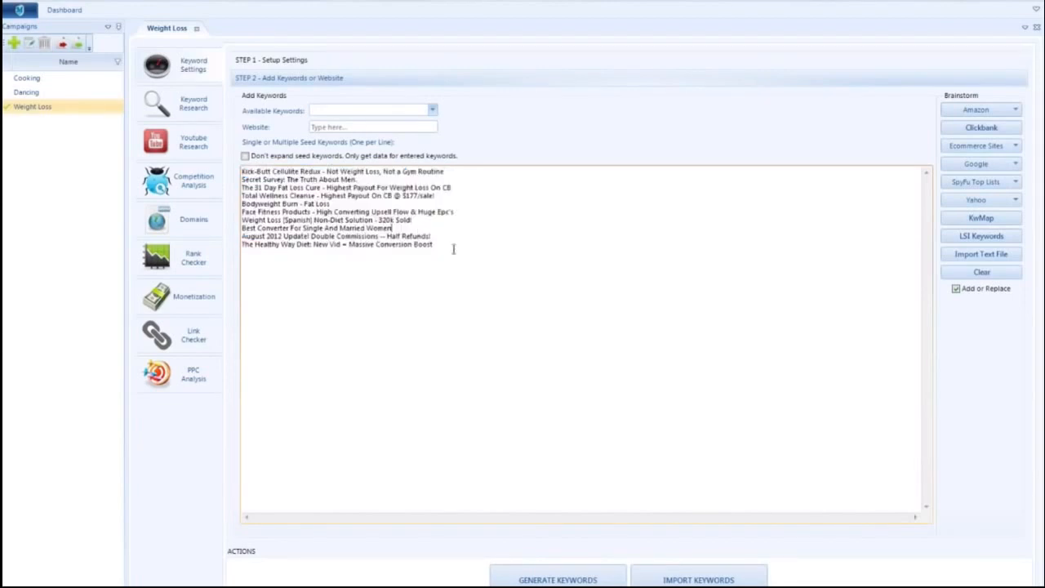
{"action": "left_click_drag", "start_coordinate": [444, 251], "coordinate": [242, 173]}
{"action": "left_click", "coordinate": [361, 206]}
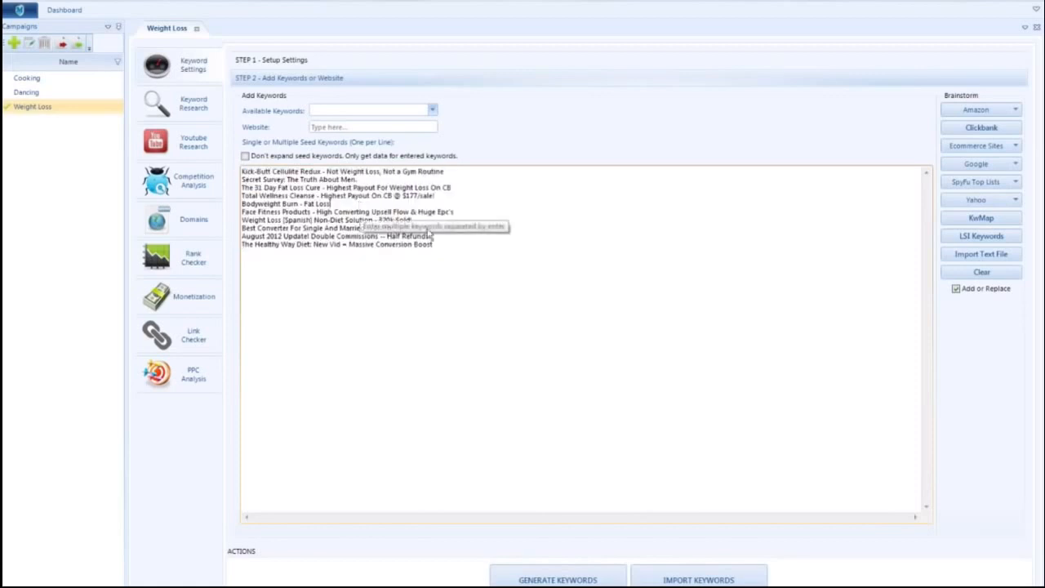
{"action": "left_click_drag", "start_coordinate": [454, 253], "coordinate": [238, 172]}
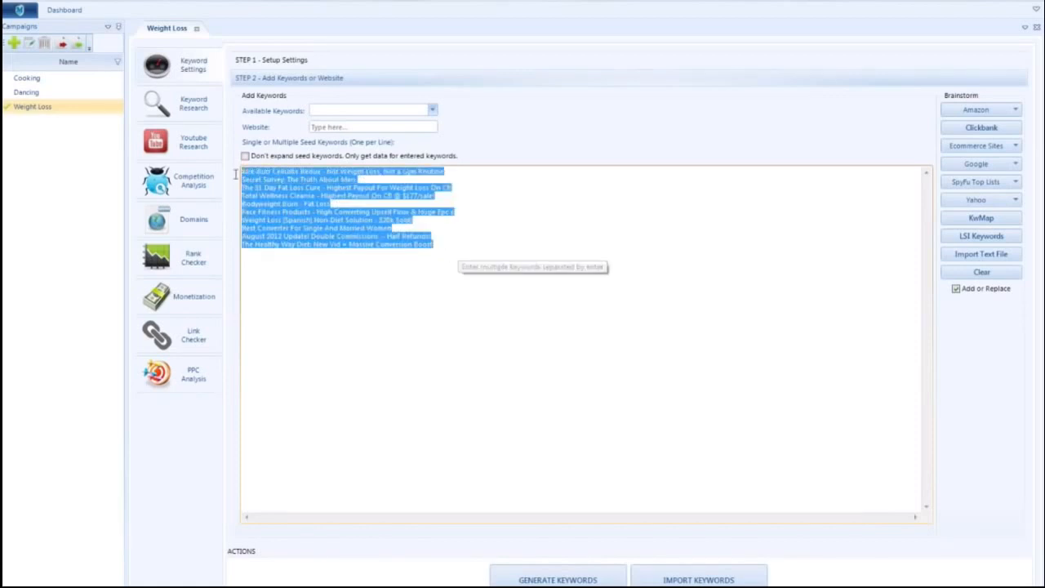
{"action": "key", "text": "Delete"}
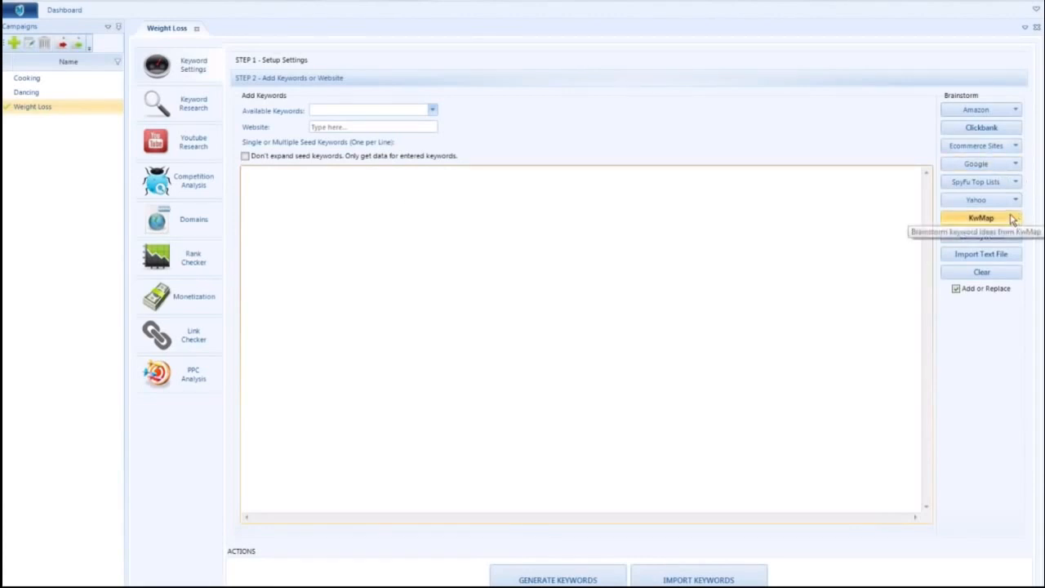
Step: Brainstorm keyword ideas from KwMap with the seed keyword "weight loss" and delete them all from the keyword box
{"action": "left_click", "coordinate": [985, 220]}
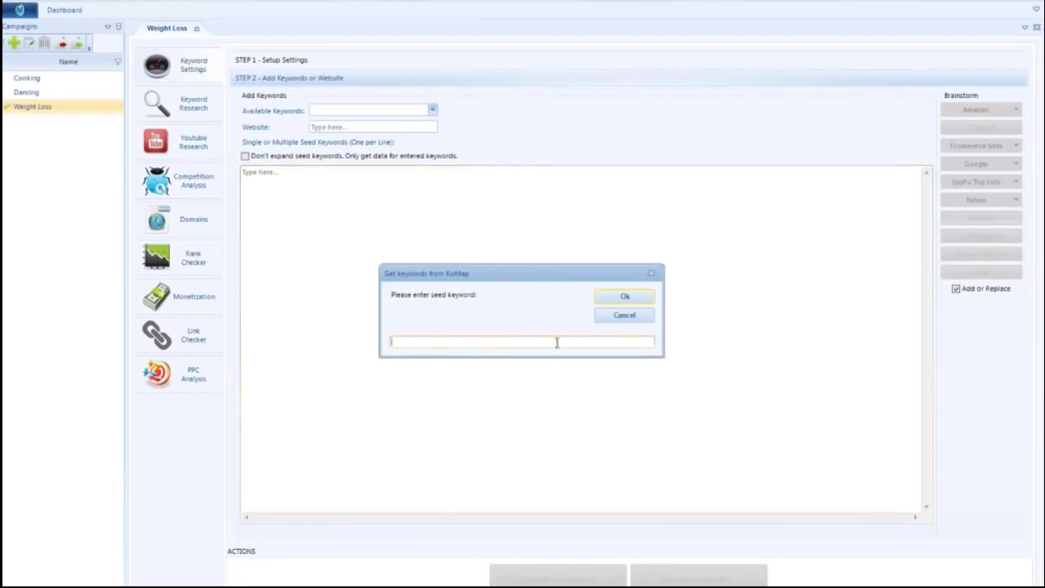
{"action": "type", "text": "weight loss"}
{"action": "key", "text": "Return"}
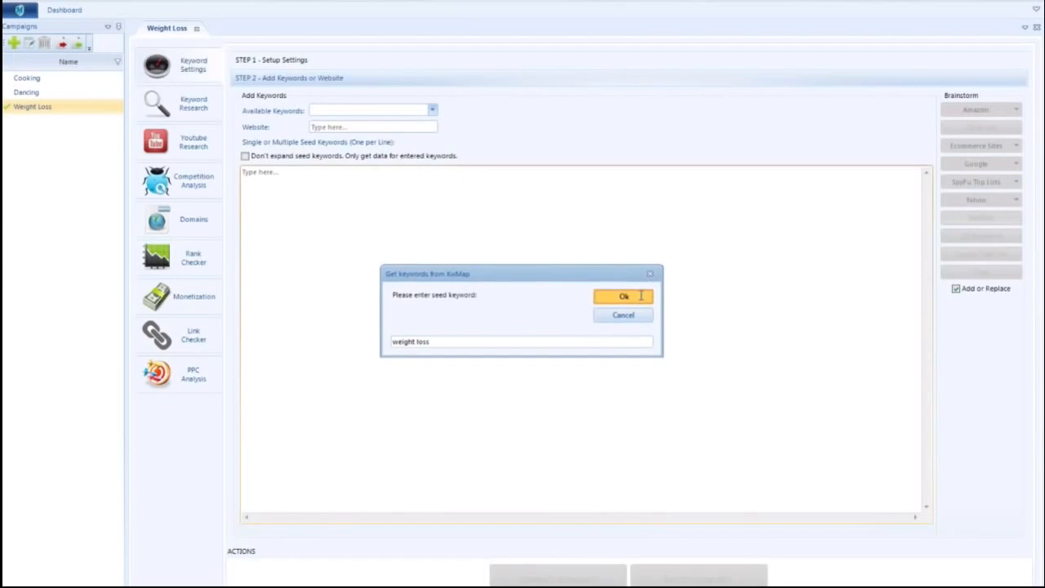
{"action": "left_click_drag", "start_coordinate": [270, 324], "coordinate": [233, 170]}
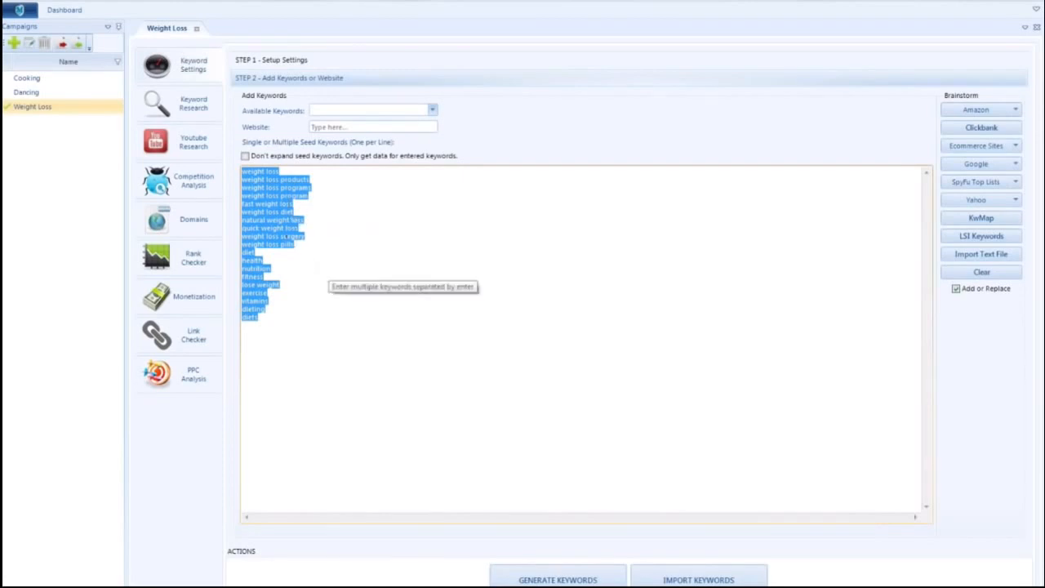
{"action": "key", "text": "Delete"}
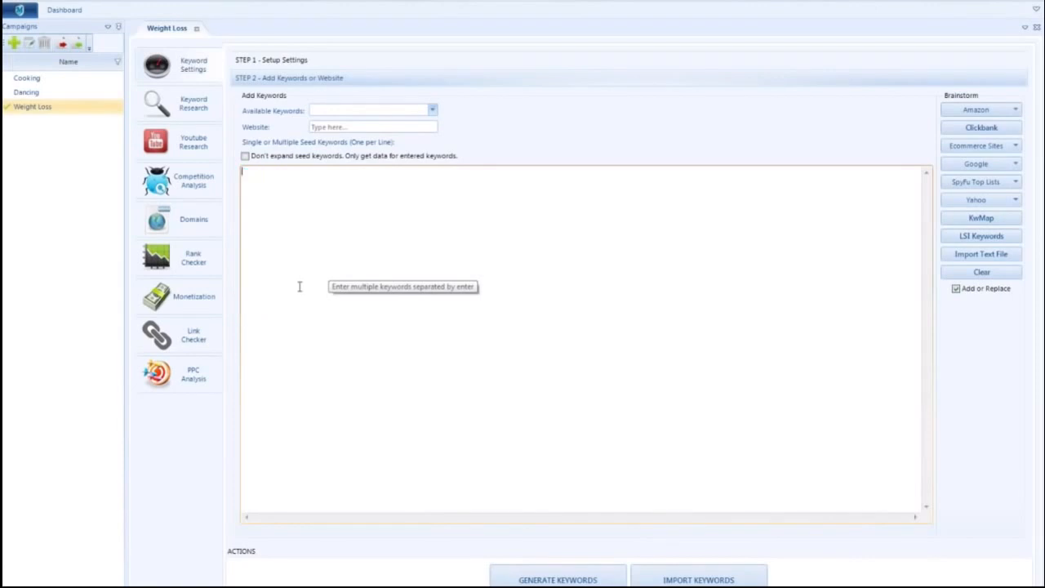
Step: Search for LSI keywords using the keyword "weight loss"
{"action": "left_click", "coordinate": [981, 236]}
{"action": "left_click_drag", "start_coordinate": [507, 168], "coordinate": [544, 189]}
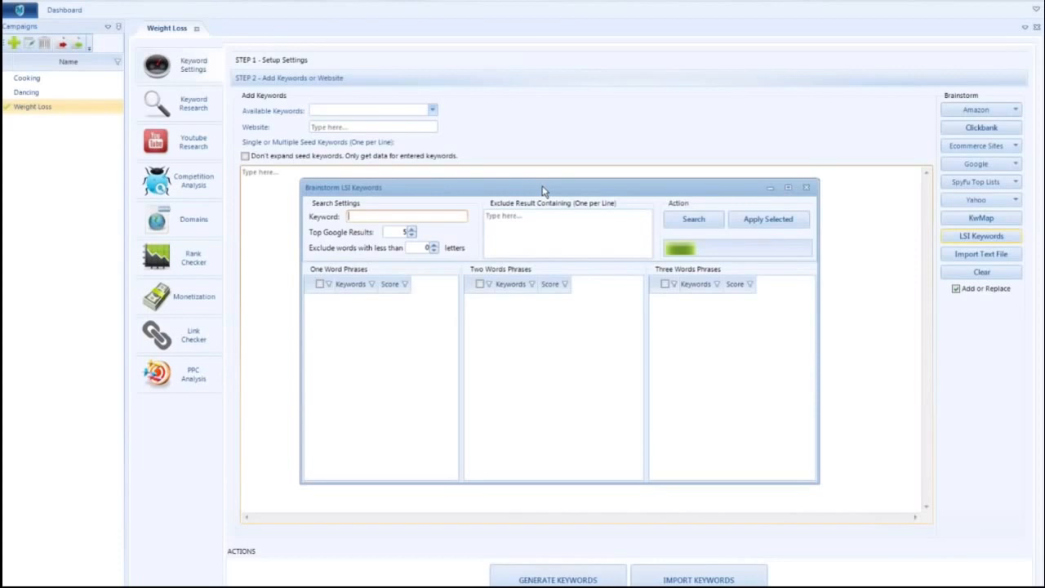
{"action": "type", "text": "weight loss"}
{"action": "left_click", "coordinate": [707, 226]}
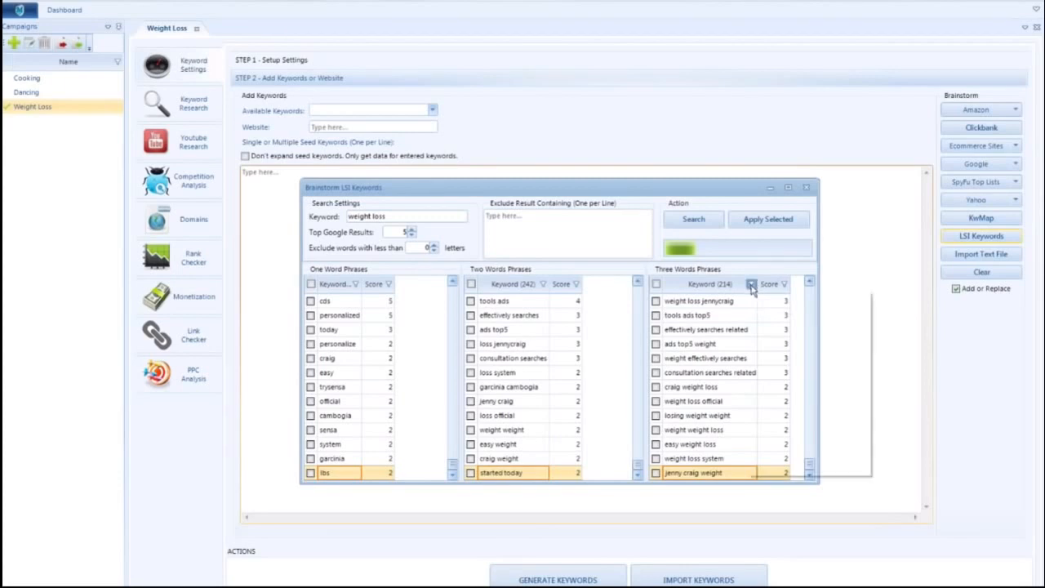
Step: Examine the filter options for the three-word LSI phrases and close the LSI keyword tool without applying any
{"action": "left_click", "coordinate": [750, 284]}
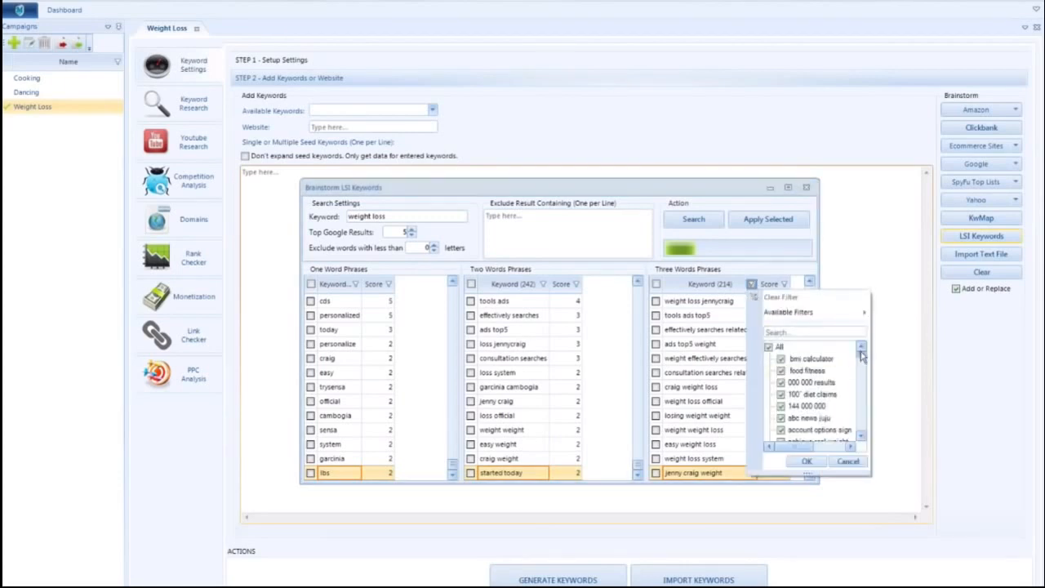
{"action": "mouse_move", "coordinate": [855, 319]}
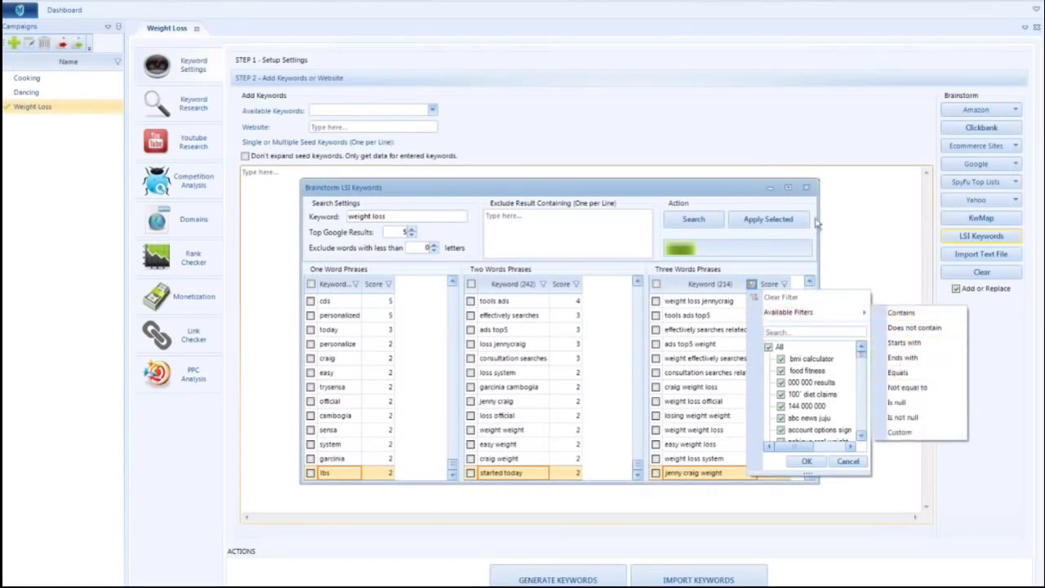
{"action": "left_click", "coordinate": [805, 189]}
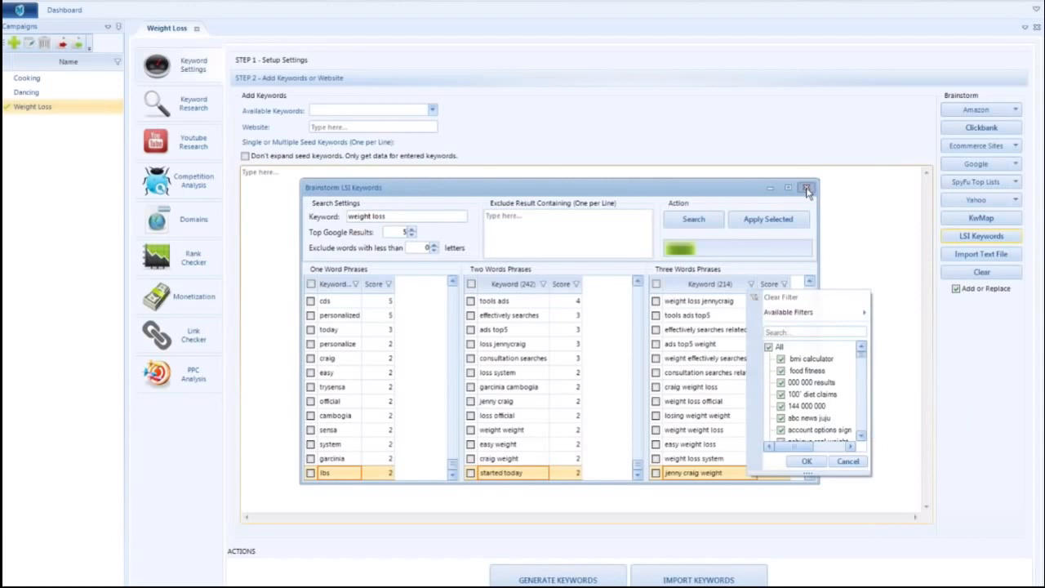
{"action": "left_click", "coordinate": [804, 188]}
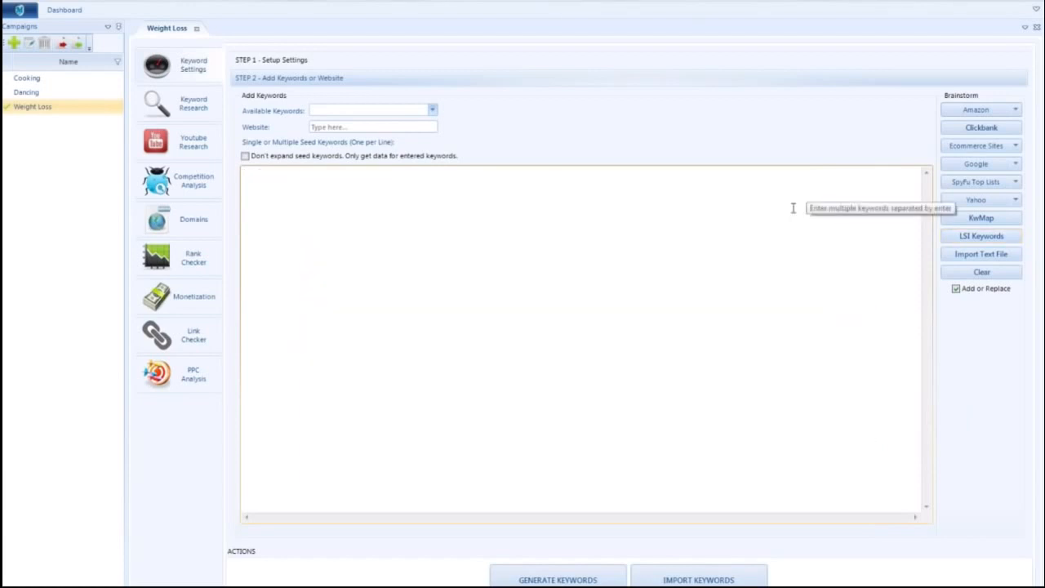
Step: Enter the seed keywords "weight loss", "lose weight fast" and "weight loss supplements" on separate lines and generate keywords from them
{"action": "type", "text": "weight loss "}
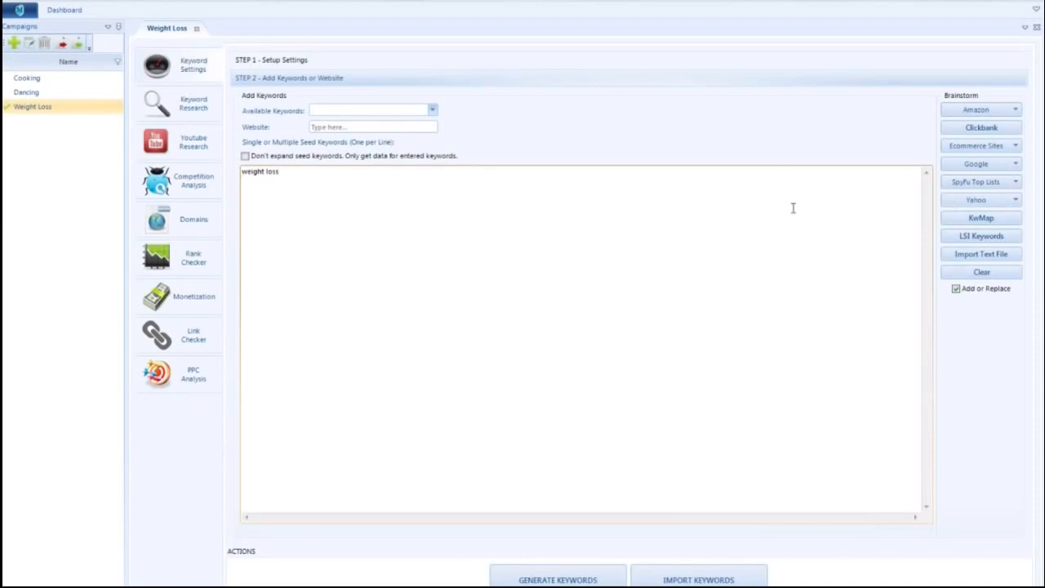
{"action": "type", "text": "lose weight fast"}
{"action": "key", "text": "Return"}
{"action": "type", "text": "st "}
{"action": "type", "text": "weight loss sup"}
{"action": "type", "text": "plements"}
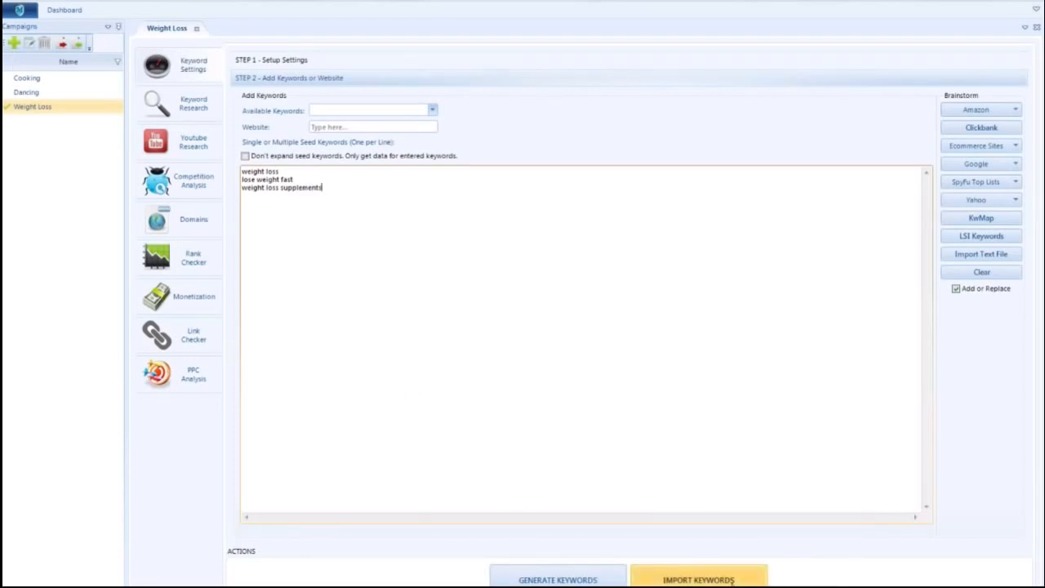
{"action": "left_click", "coordinate": [567, 579]}
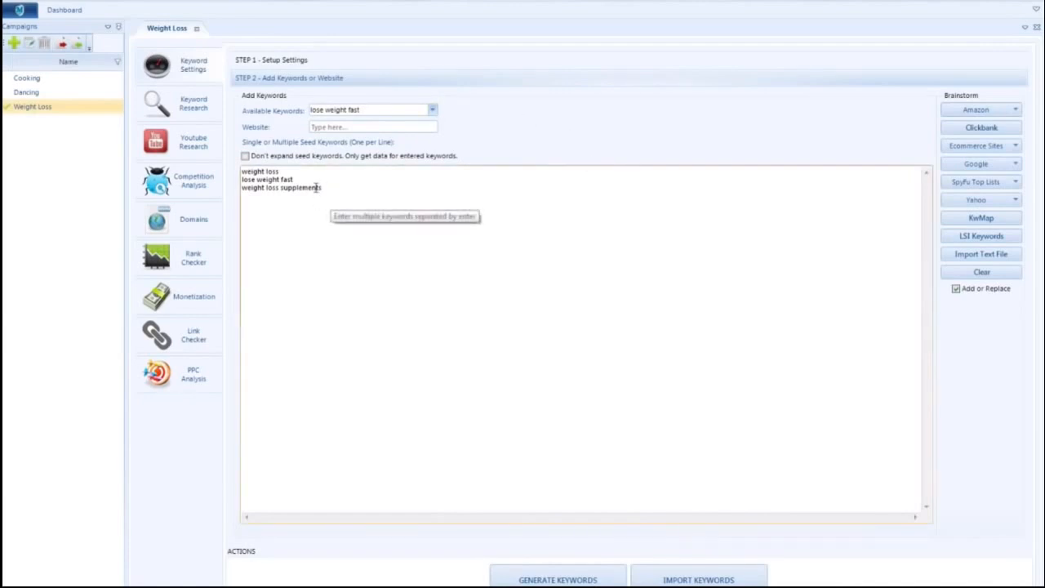
Step: Display the main keyword research results for all seed keywords together
{"action": "left_click", "coordinate": [182, 107]}
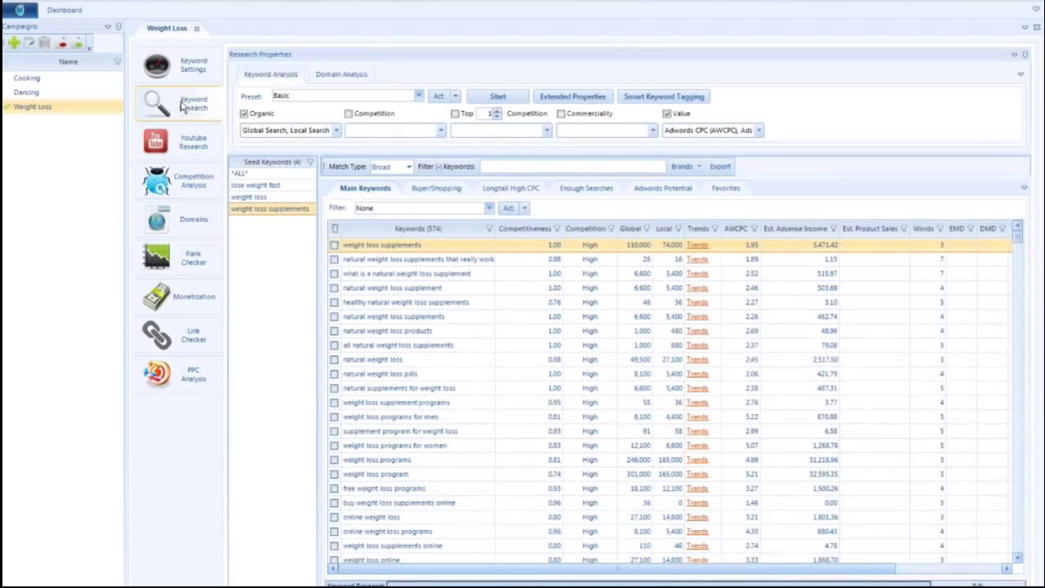
{"action": "left_click", "coordinate": [274, 175]}
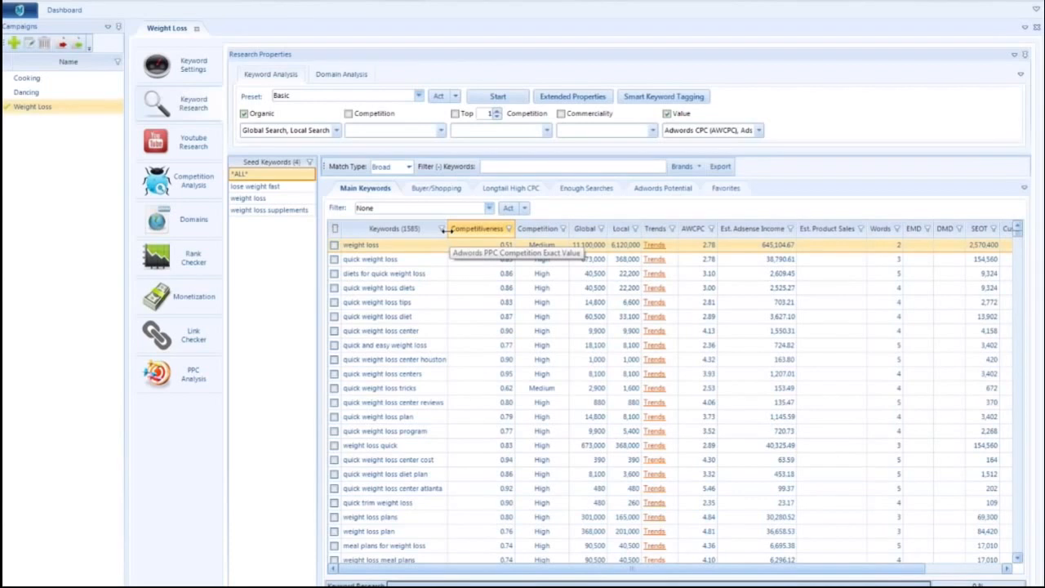
{"action": "left_click_drag", "start_coordinate": [447, 231], "coordinate": [476, 231]}
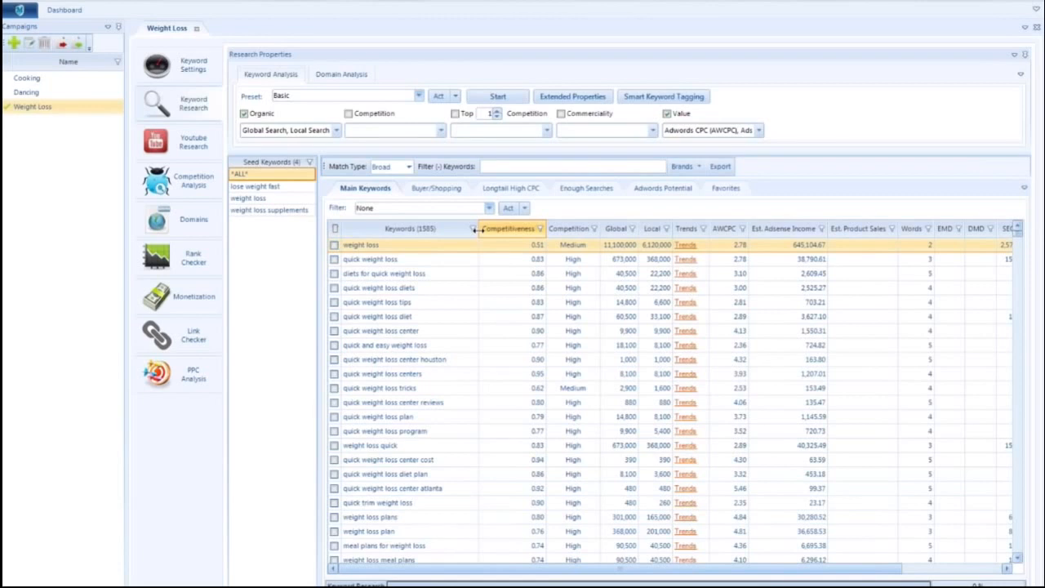
{"action": "left_click", "coordinate": [278, 176]}
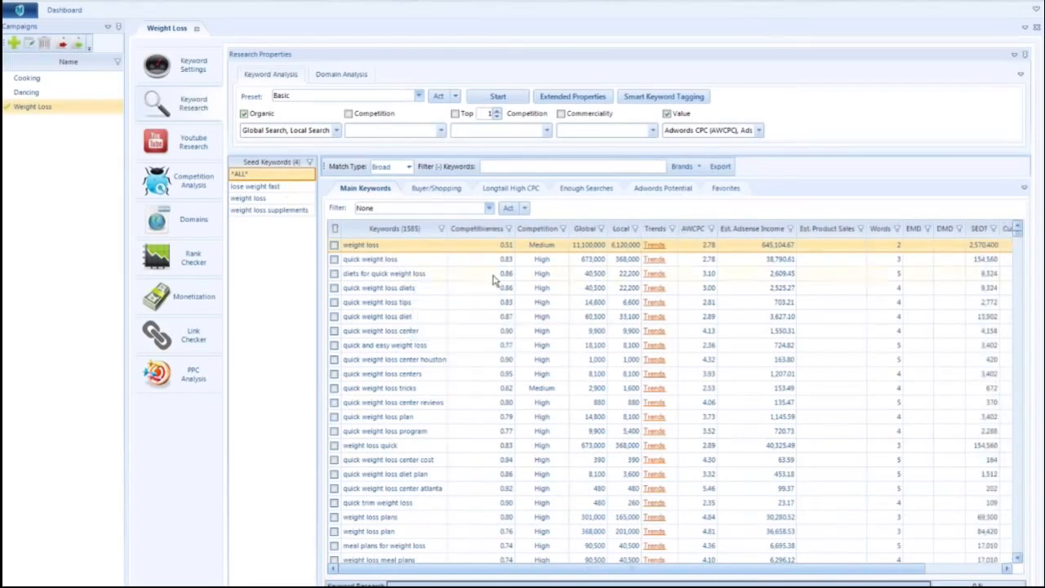
Step: Show the Buyer/Shopping keywords for the seed "lose weight fast" and sort them by local searches, highest first
{"action": "left_click", "coordinate": [435, 189]}
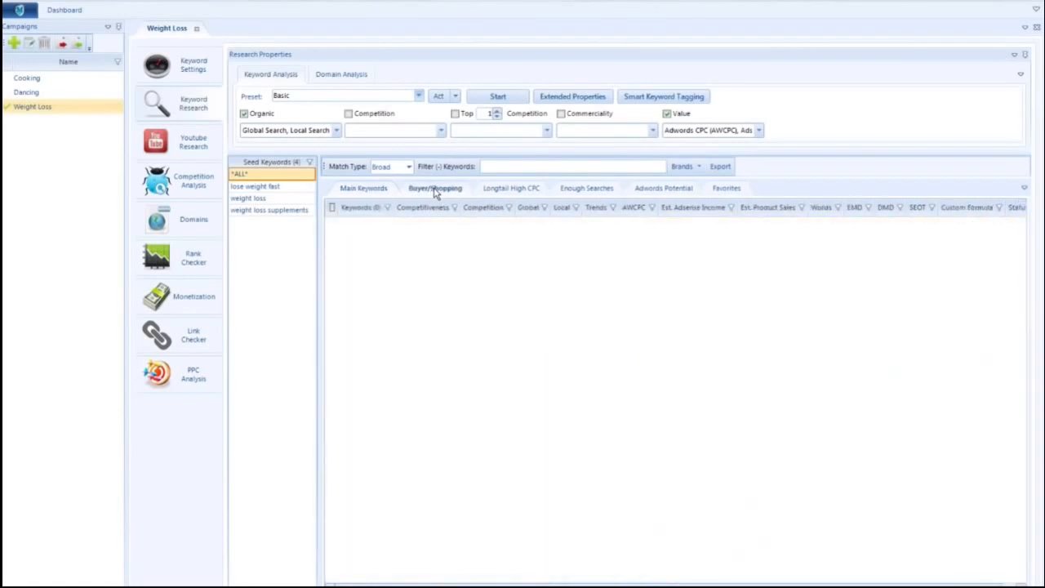
{"action": "left_click", "coordinate": [276, 186]}
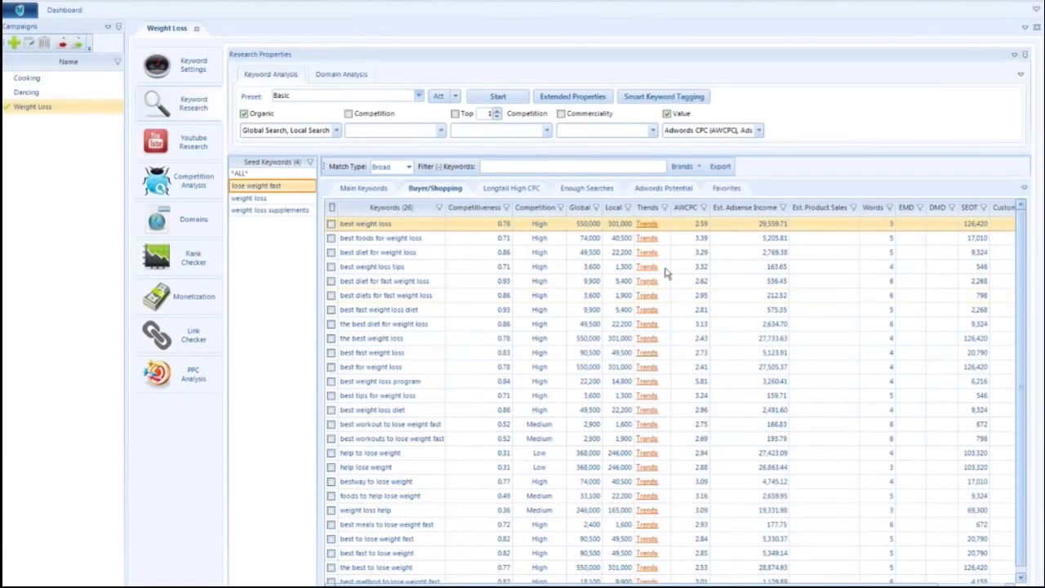
{"action": "scroll", "coordinate": [669, 583], "scroll_direction": "right", "scroll_amount": 2}
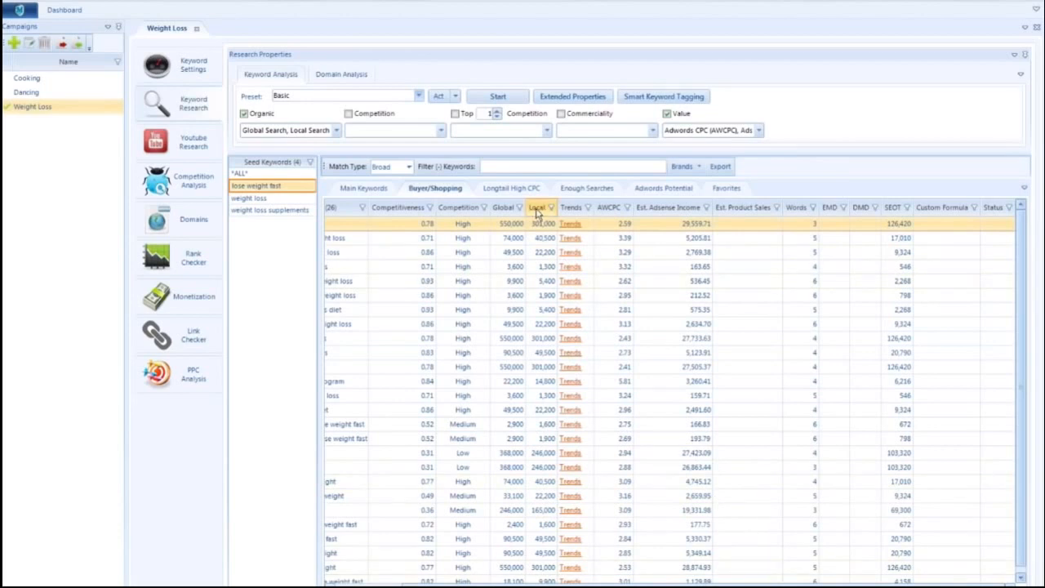
{"action": "left_click", "coordinate": [537, 210]}
{"action": "left_click", "coordinate": [537, 211]}
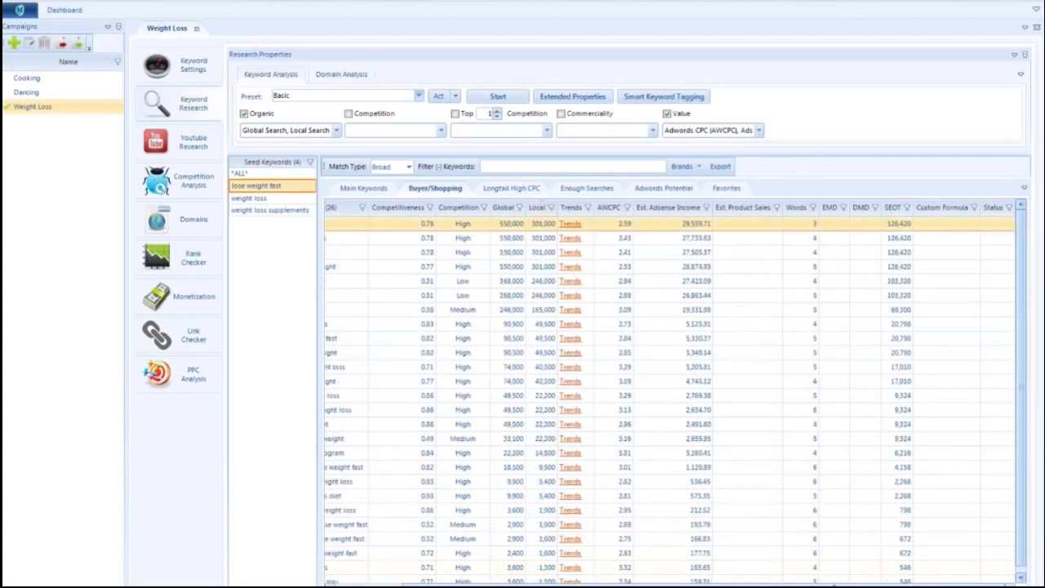
{"action": "left_click_drag", "start_coordinate": [755, 581], "coordinate": [628, 578]}
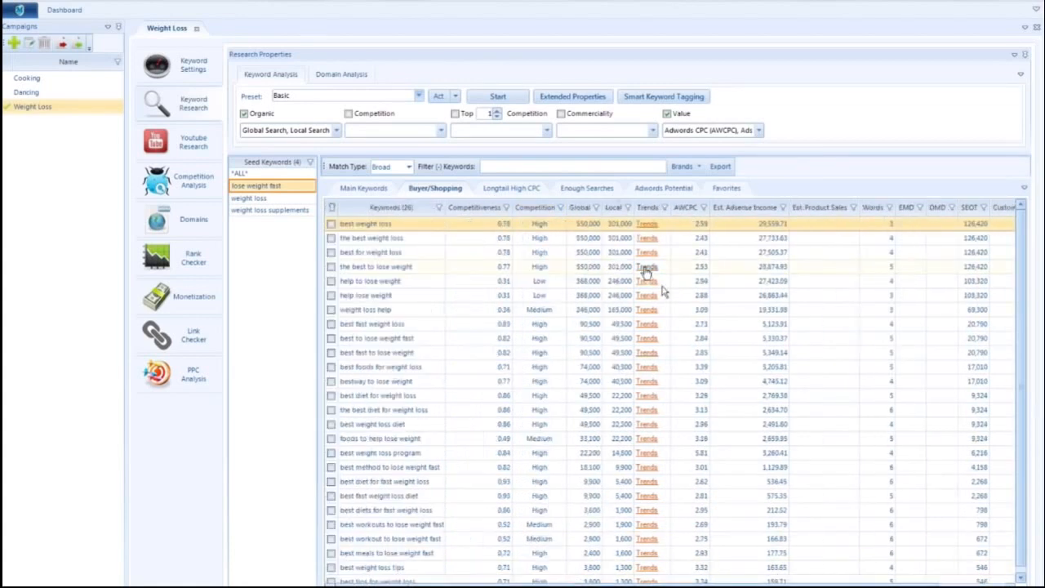
Step: Review the Longtail High CPC, Enough Searches and Adwords Potential keyword lists for "lose weight fast"
{"action": "left_click", "coordinate": [515, 188]}
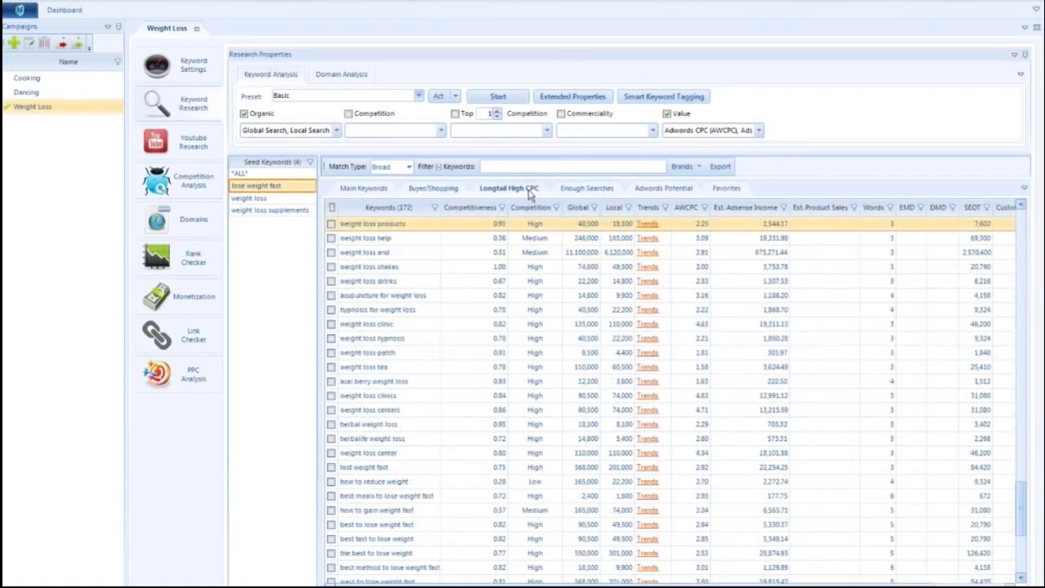
{"action": "left_click", "coordinate": [591, 189]}
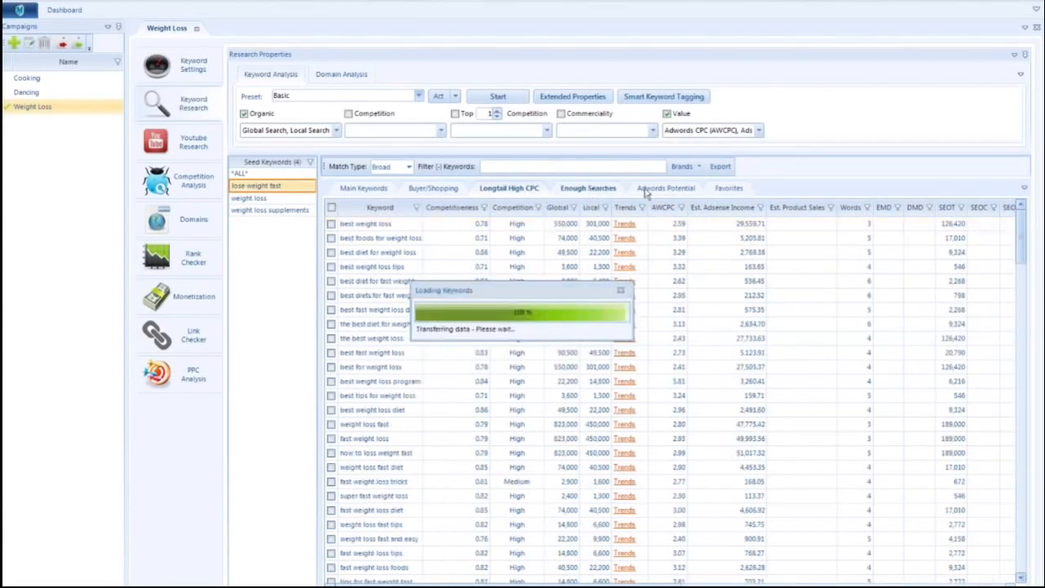
{"action": "left_click", "coordinate": [659, 190]}
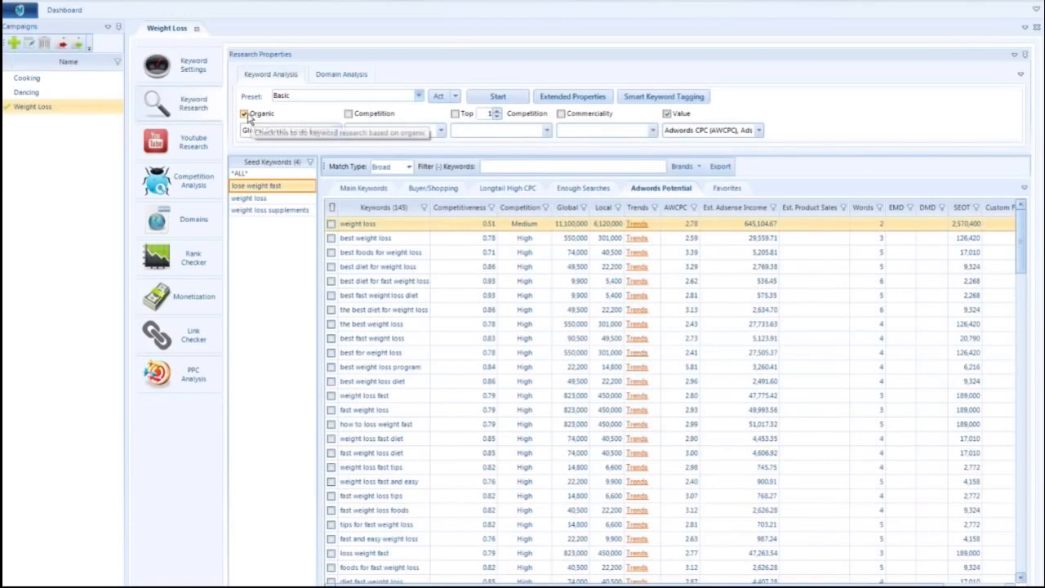
Step: Review the Organic research methods, enable Competition analysis and check its included methods
{"action": "left_click", "coordinate": [335, 130]}
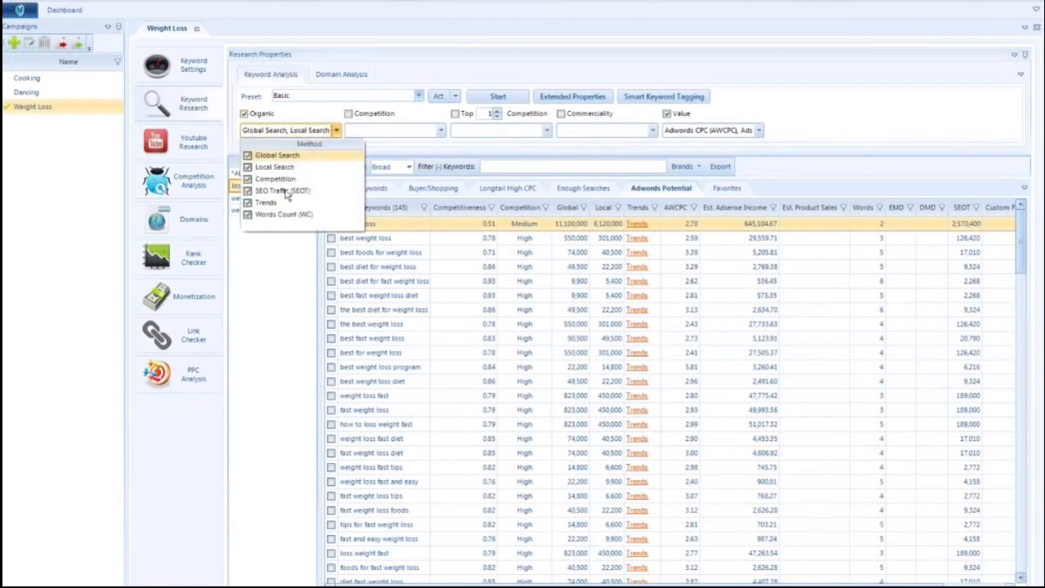
{"action": "left_click", "coordinate": [327, 129]}
{"action": "left_click", "coordinate": [348, 114]}
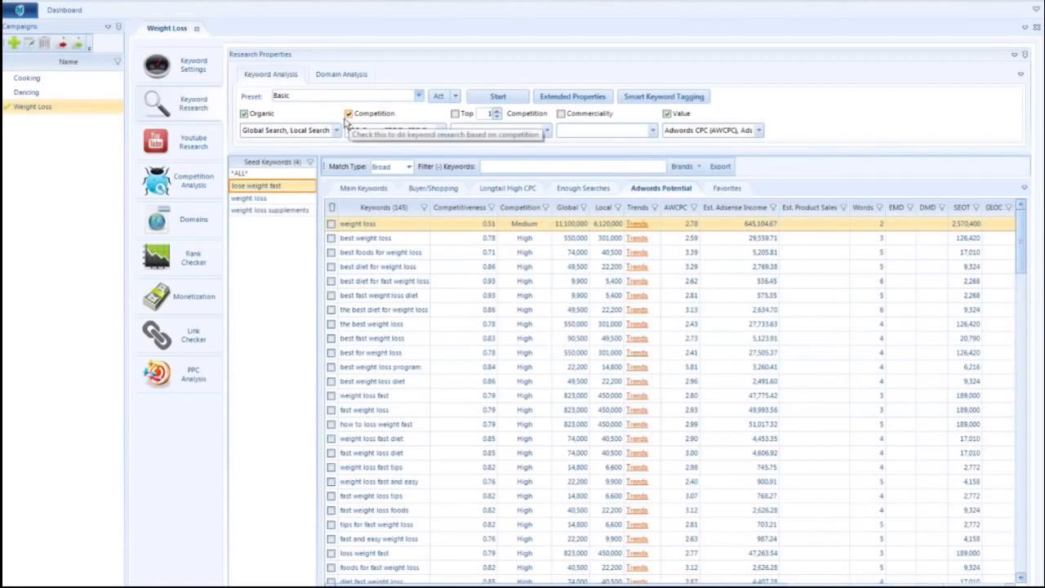
{"action": "left_click", "coordinate": [440, 130]}
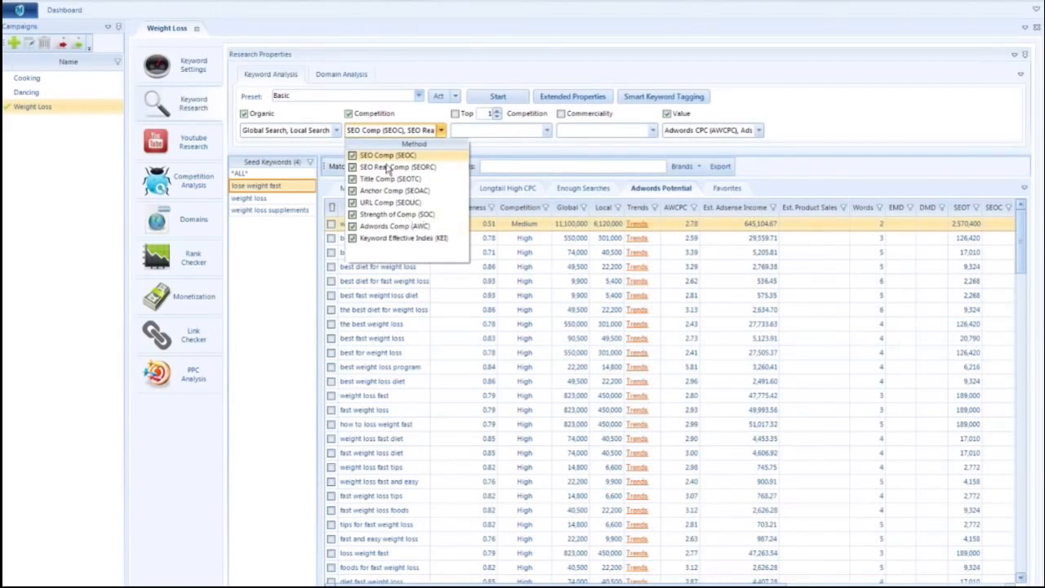
Step: Examine the methods available for Top Competition and Commerciality, leaving both out of the analysis
{"action": "left_click", "coordinate": [455, 114]}
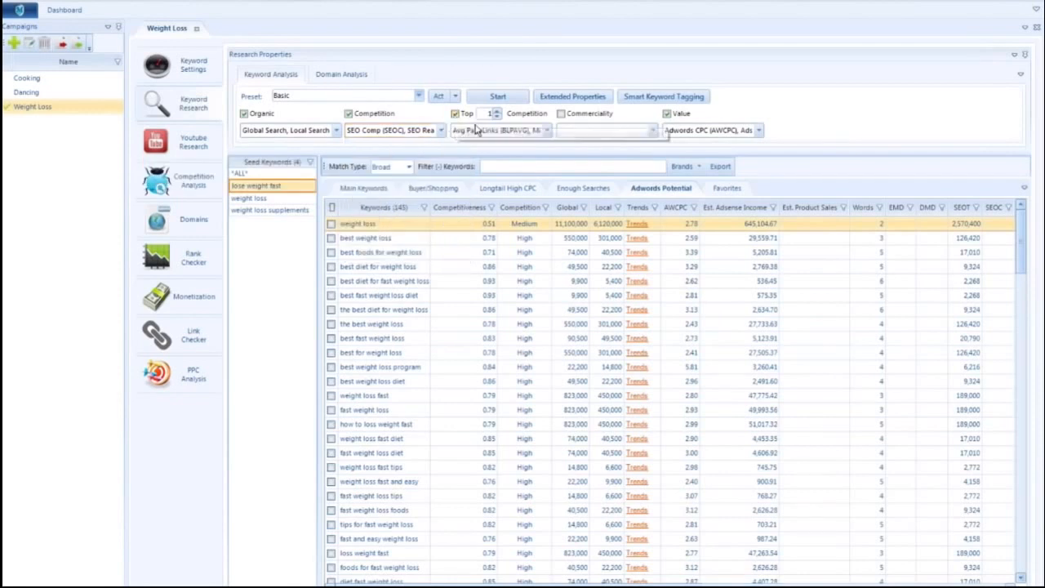
{"action": "left_click", "coordinate": [546, 131]}
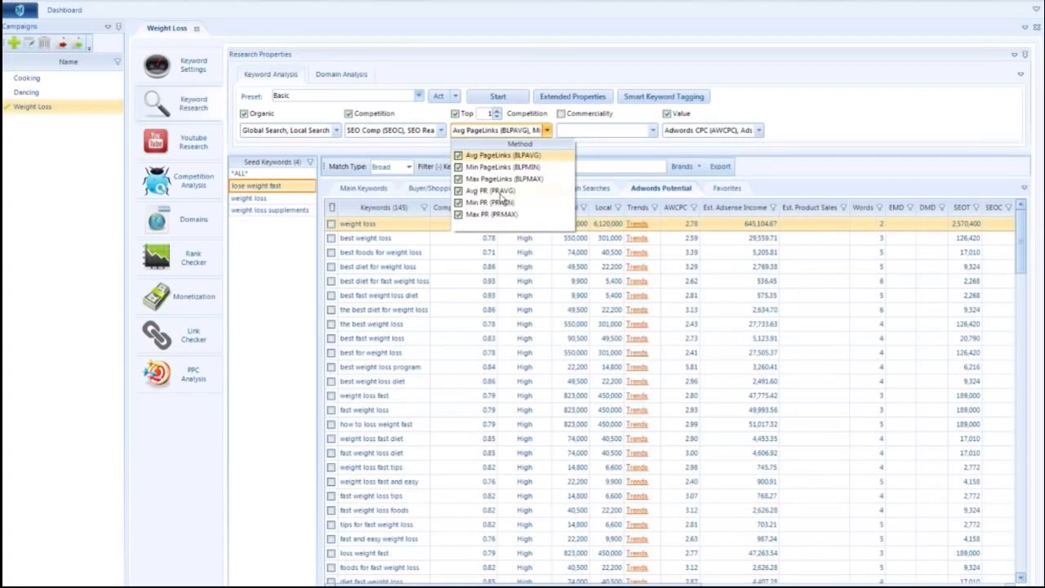
{"action": "left_click", "coordinate": [545, 127]}
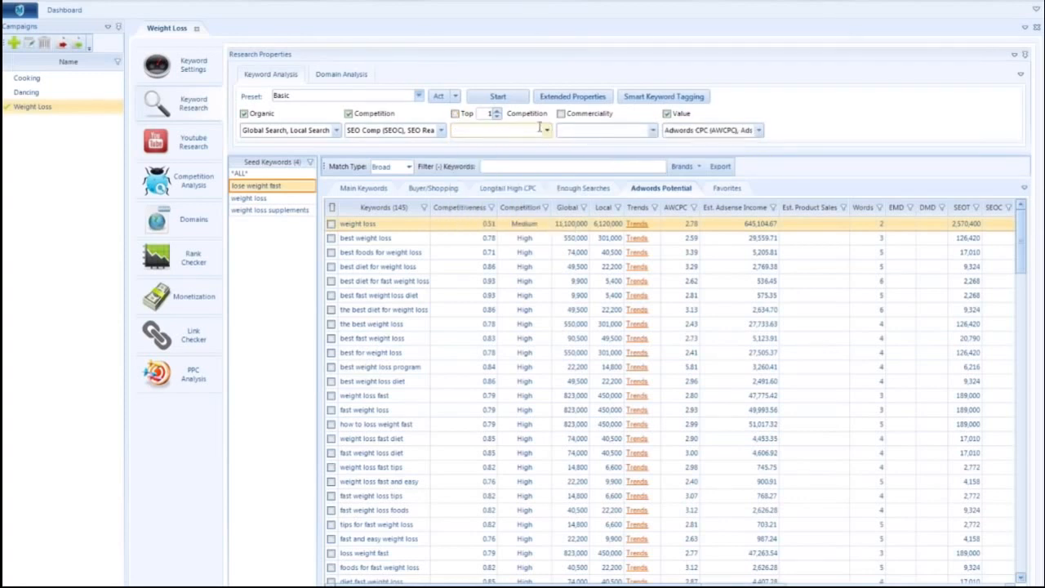
{"action": "left_click", "coordinate": [653, 132]}
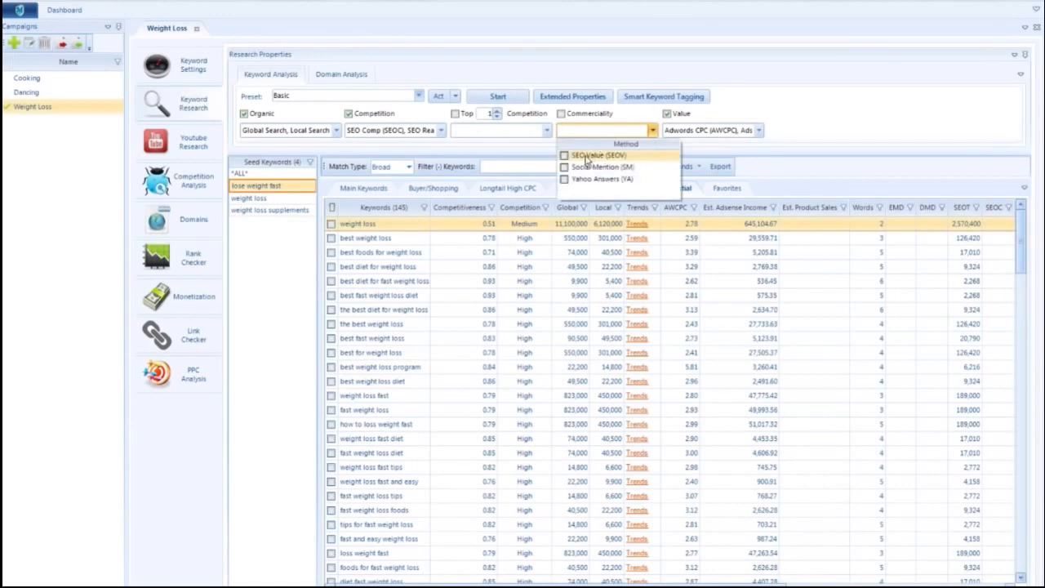
{"action": "left_click", "coordinate": [408, 116]}
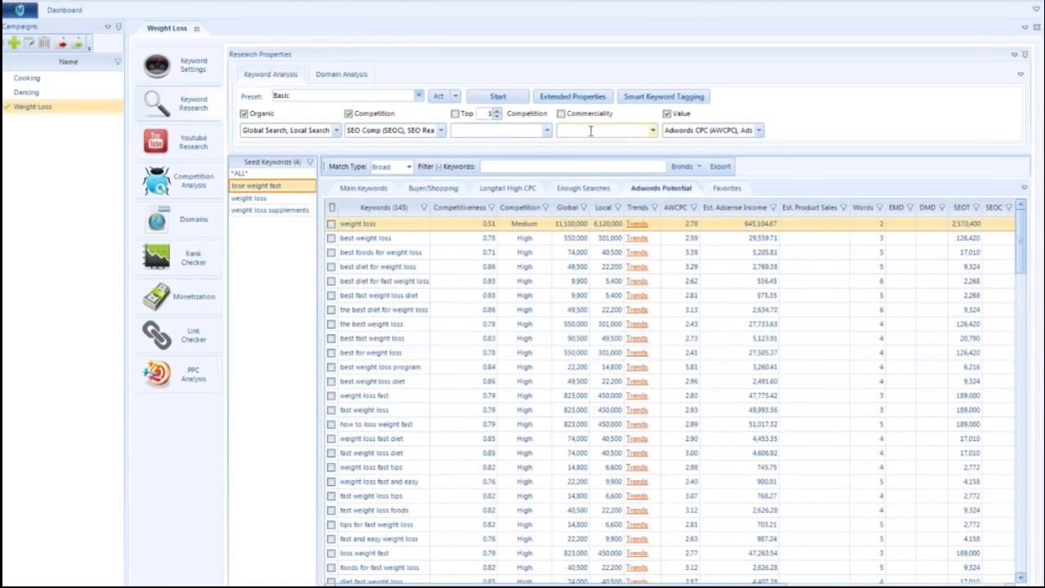
{"action": "left_click", "coordinate": [590, 131]}
Step: Mark "best foods for weight loss" and "best diet for weight loss", start the keyword analysis and stop it
{"action": "left_click", "coordinate": [332, 252]}
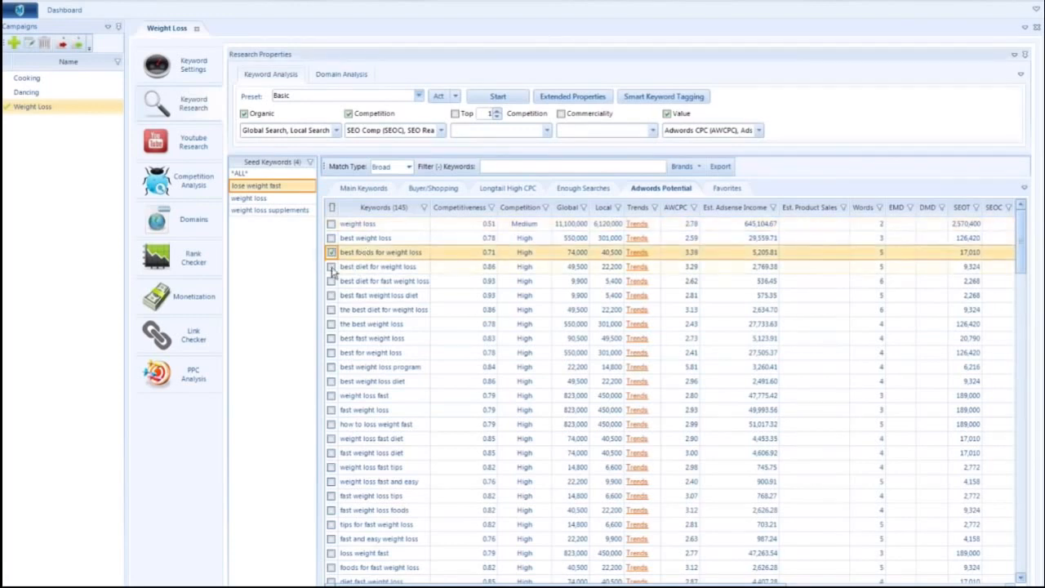
{"action": "left_click", "coordinate": [332, 266]}
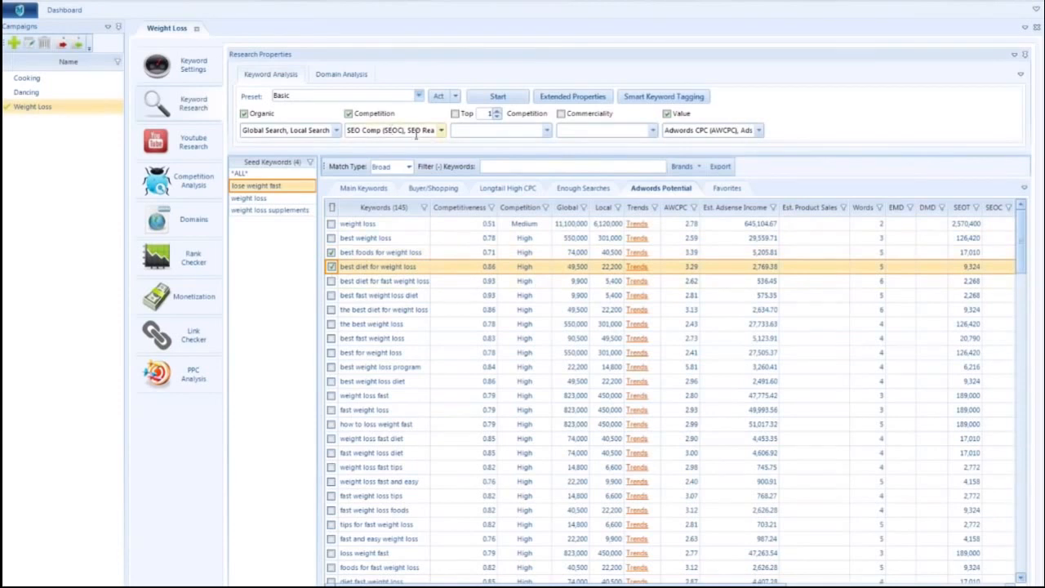
{"action": "left_click", "coordinate": [331, 252]}
{"action": "left_click", "coordinate": [331, 252]}
{"action": "left_click", "coordinate": [514, 99]}
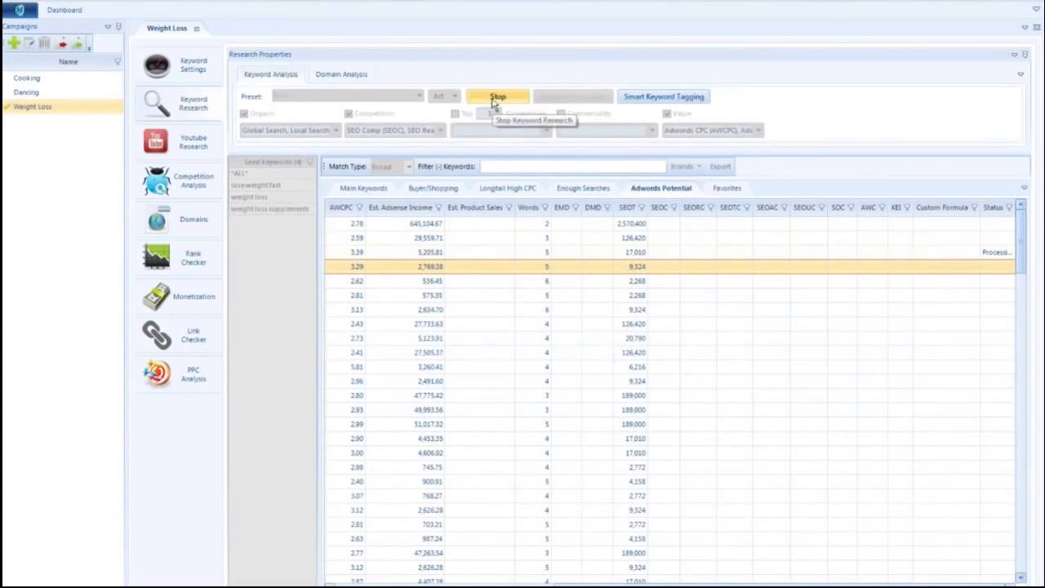
{"action": "left_click", "coordinate": [495, 99]}
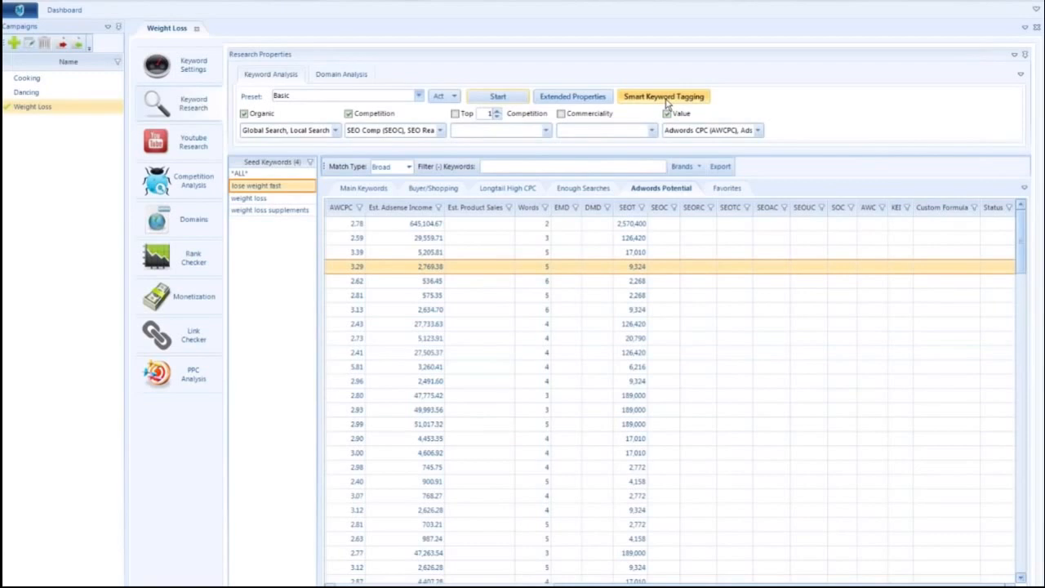
Step: Review the Smart Keyword Tagging criteria for buyer words, long-tail CPC, searches and Adwords, save them, and show the Buyer/Shopping keywords
{"action": "left_click", "coordinate": [662, 98]}
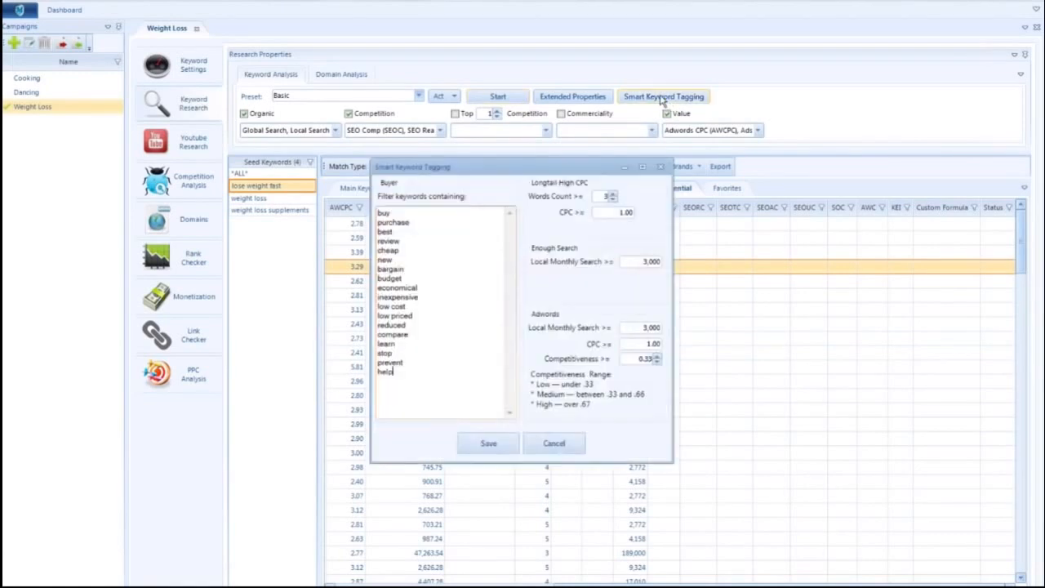
{"action": "left_click_drag", "start_coordinate": [378, 213], "coordinate": [404, 372]}
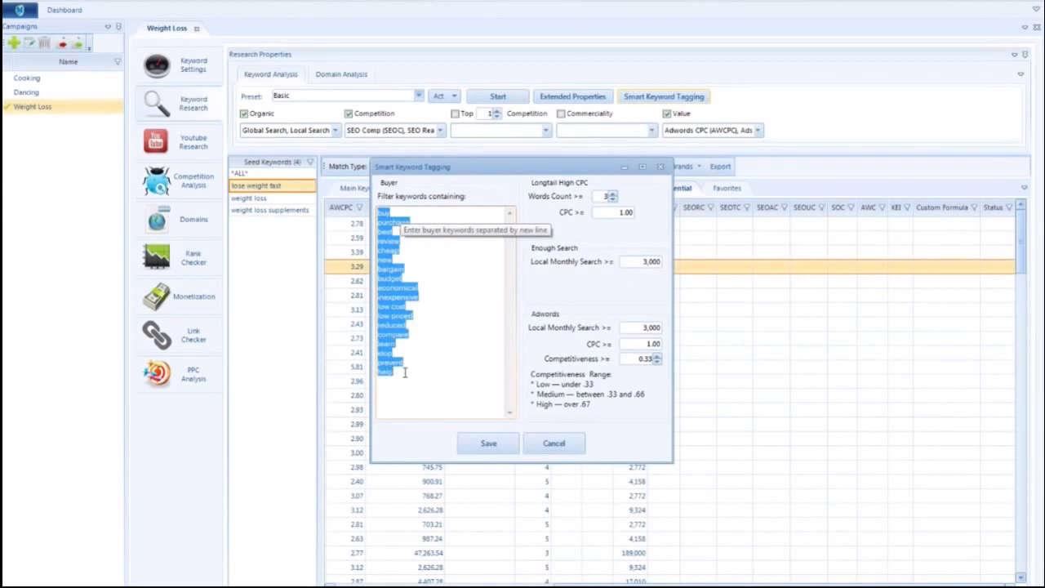
{"action": "left_click", "coordinate": [401, 372]}
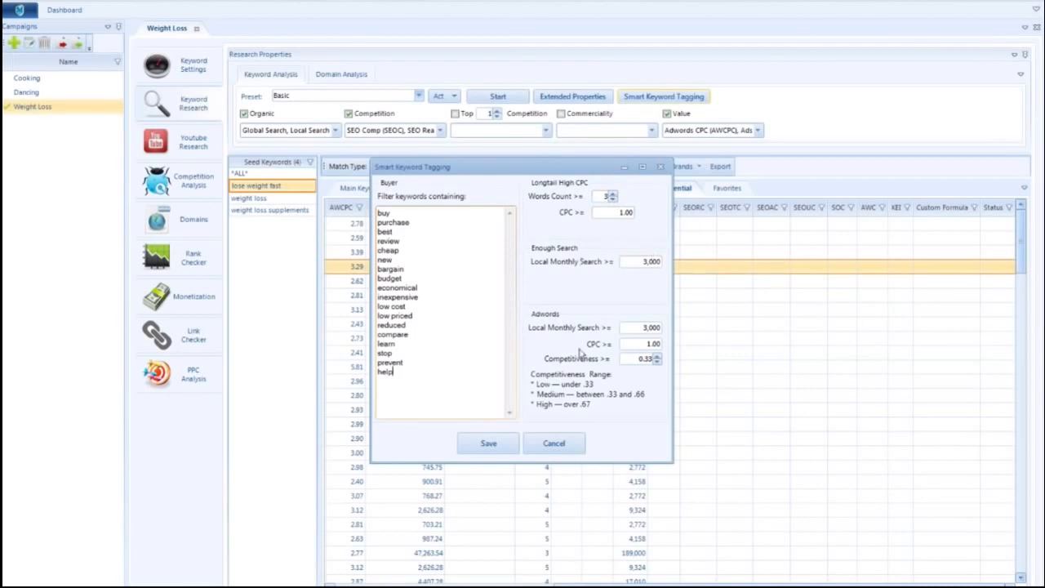
{"action": "left_click", "coordinate": [488, 444]}
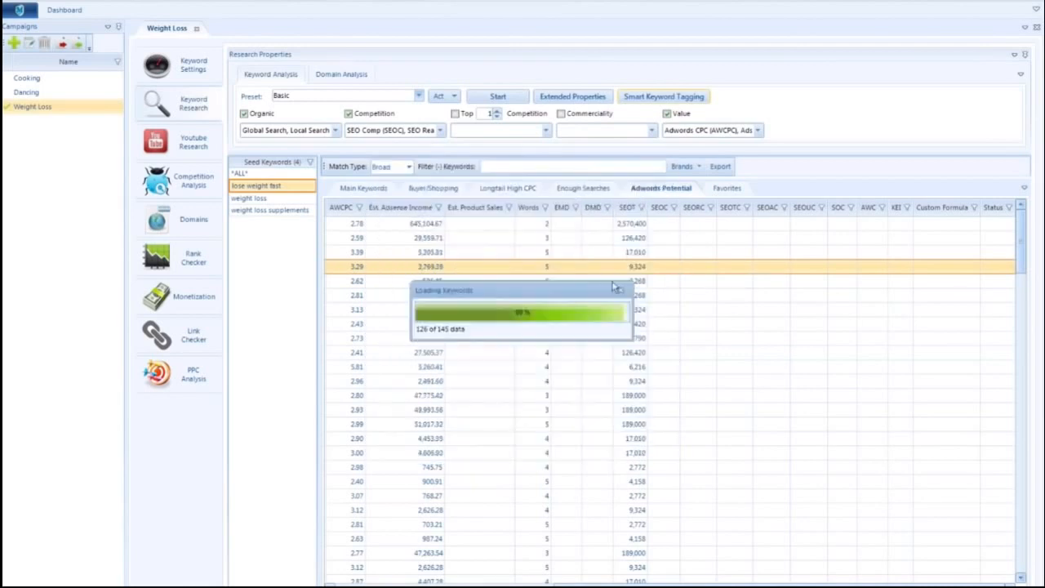
{"action": "left_click", "coordinate": [445, 189]}
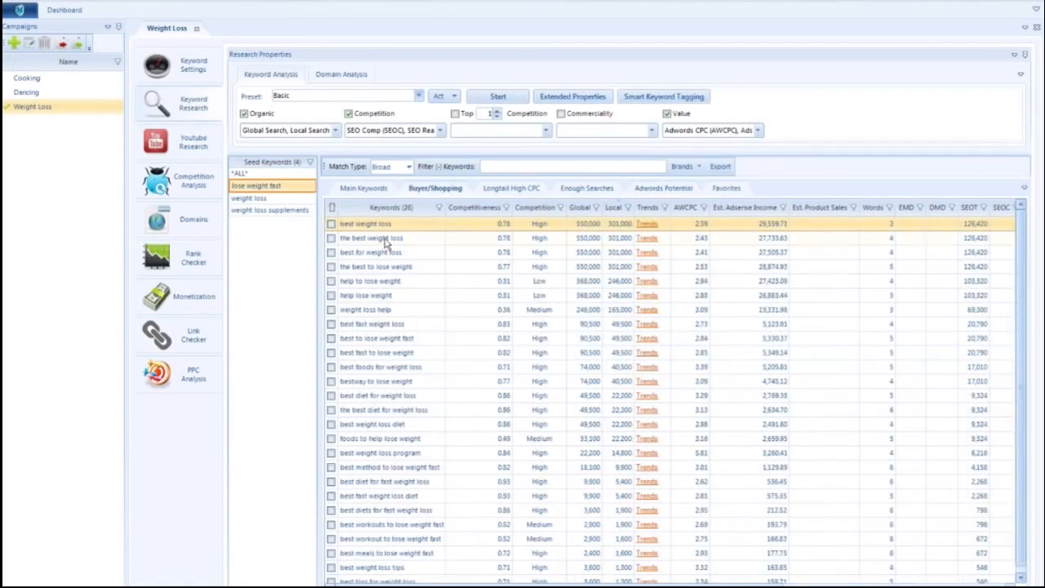
Step: Check the available keyword analysis presets and the actions for saving or removing them, keeping Basic
{"action": "left_click", "coordinate": [418, 95]}
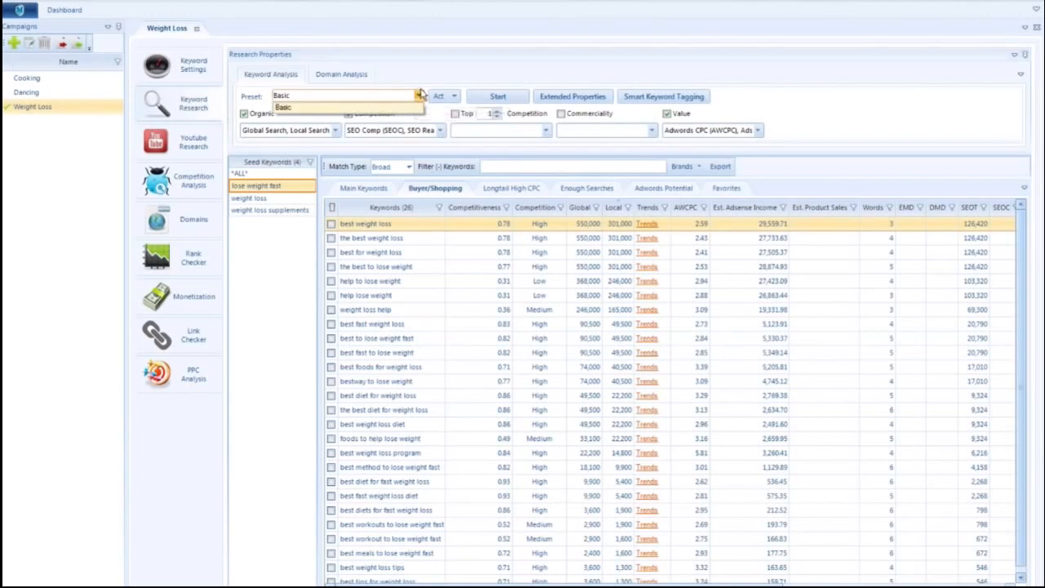
{"action": "left_click", "coordinate": [453, 95]}
{"action": "left_click", "coordinate": [454, 95]}
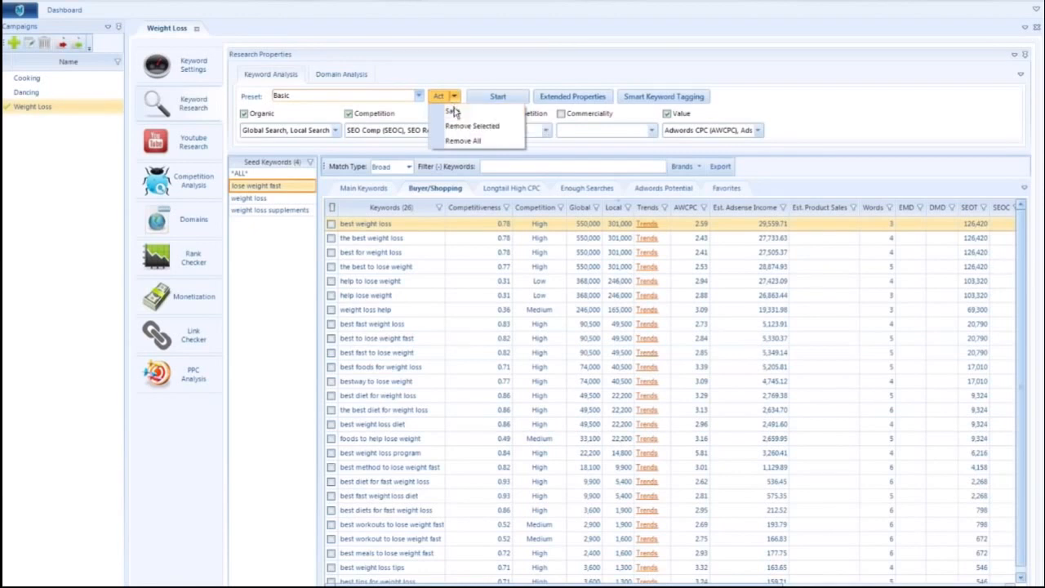
{"action": "left_click", "coordinate": [394, 100]}
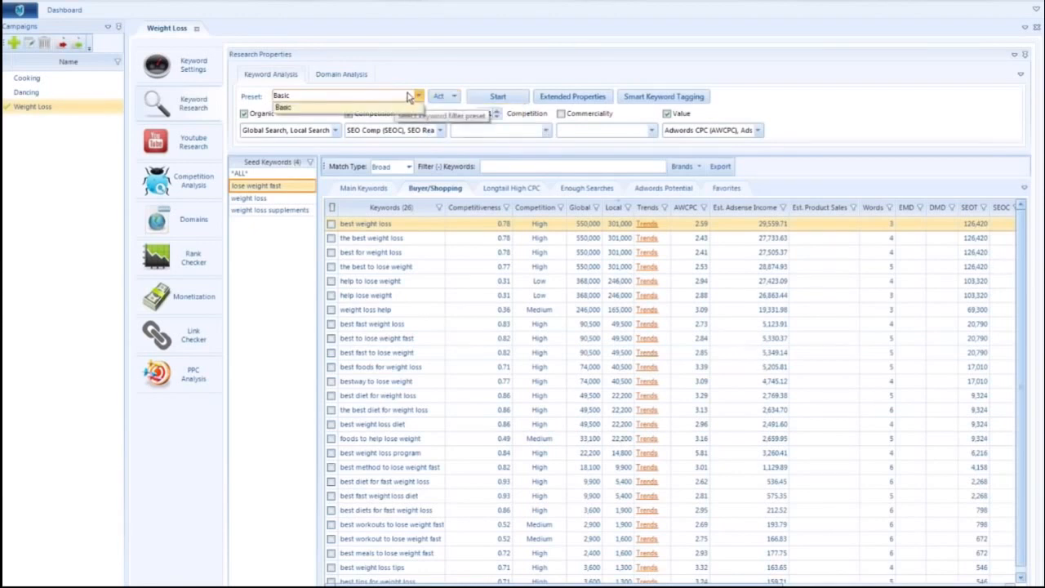
{"action": "left_click", "coordinate": [412, 84]}
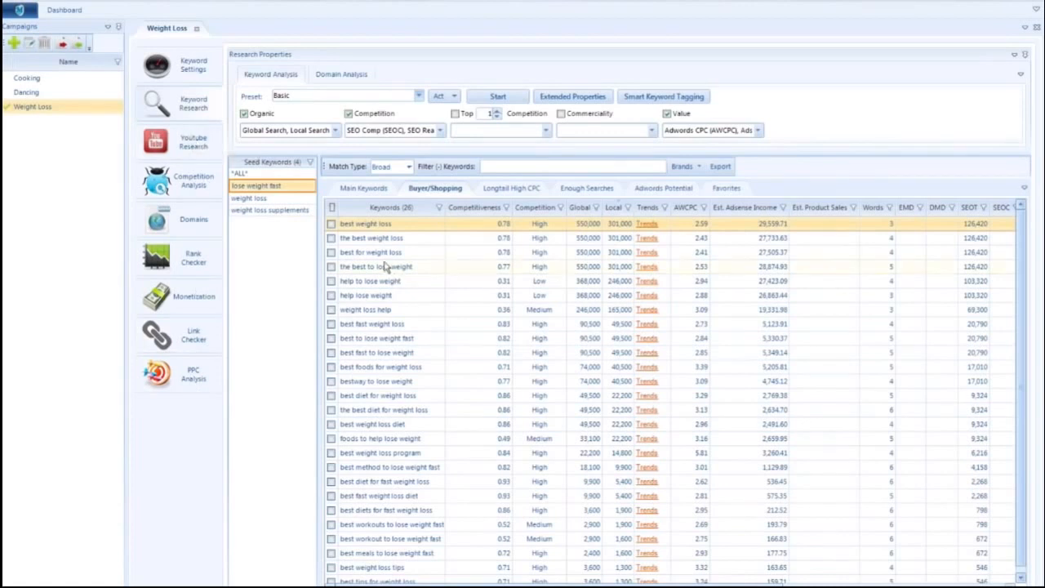
{"action": "left_click", "coordinate": [332, 224]}
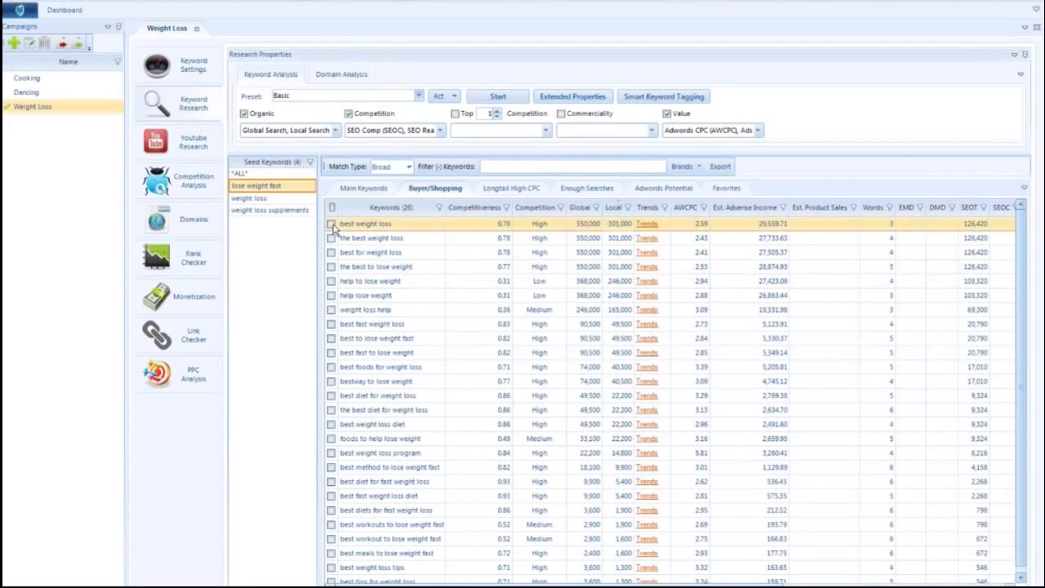
{"action": "left_click", "coordinate": [332, 238]}
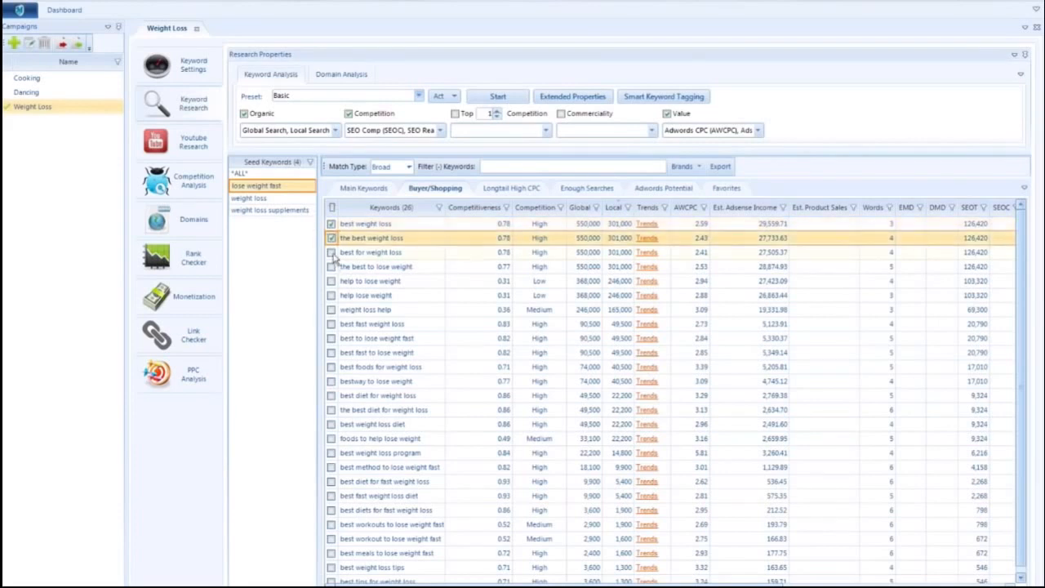
{"action": "left_click", "coordinate": [332, 252]}
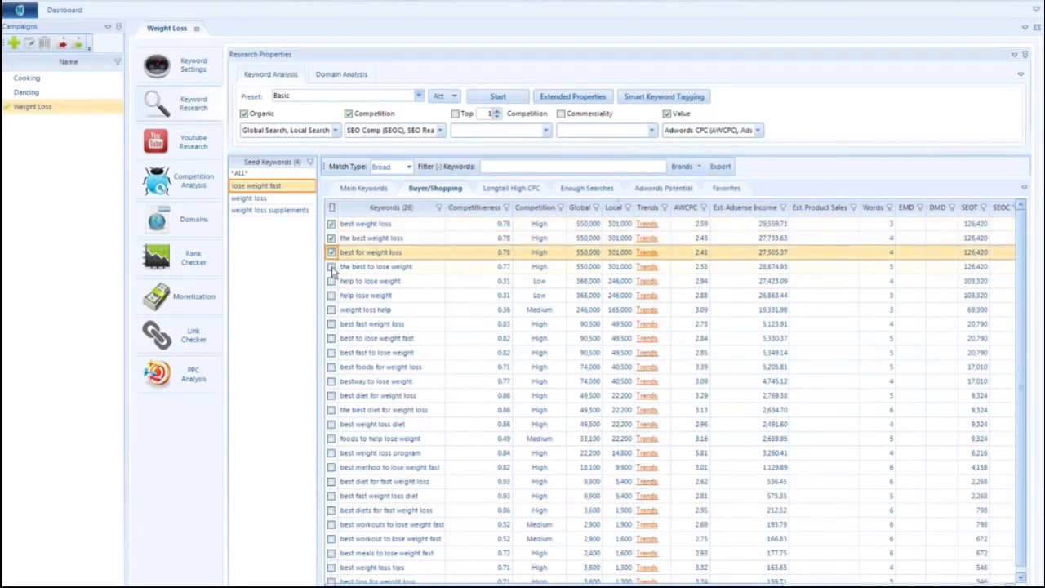
{"action": "right_click", "coordinate": [375, 245]}
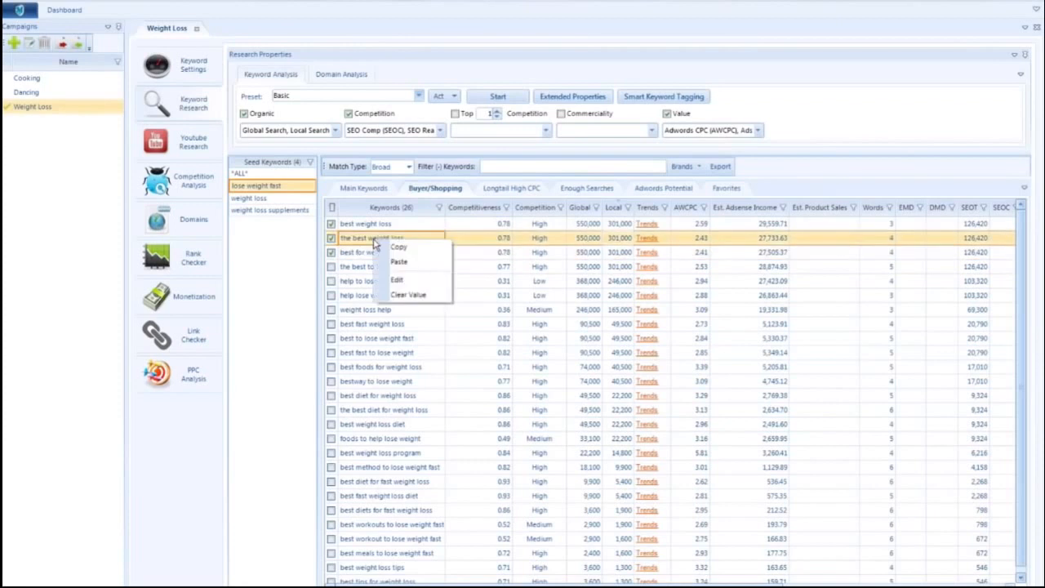
{"action": "key", "text": "Escape"}
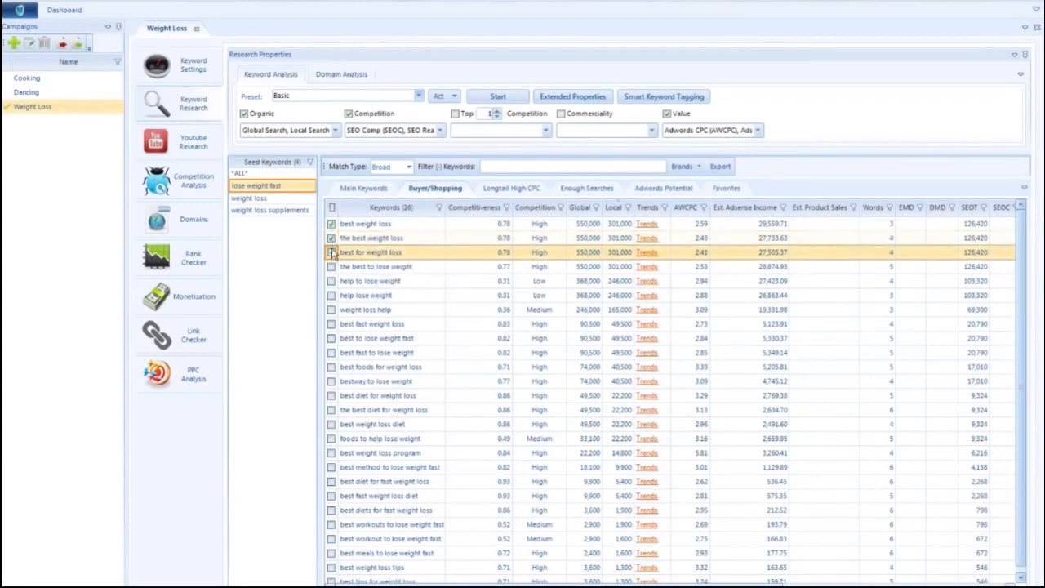
{"action": "left_click", "coordinate": [330, 238]}
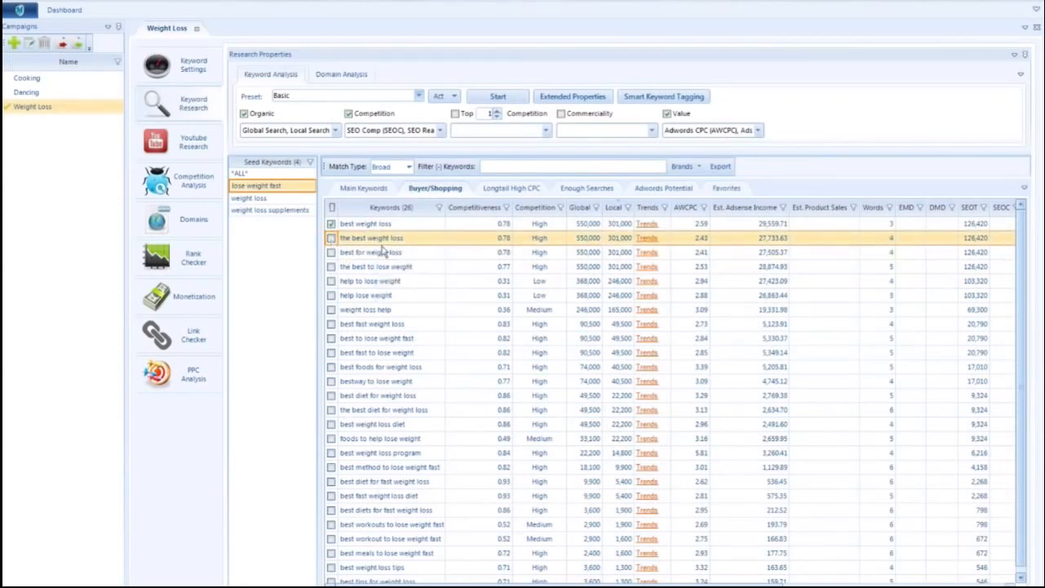
{"action": "left_click", "coordinate": [368, 226]}
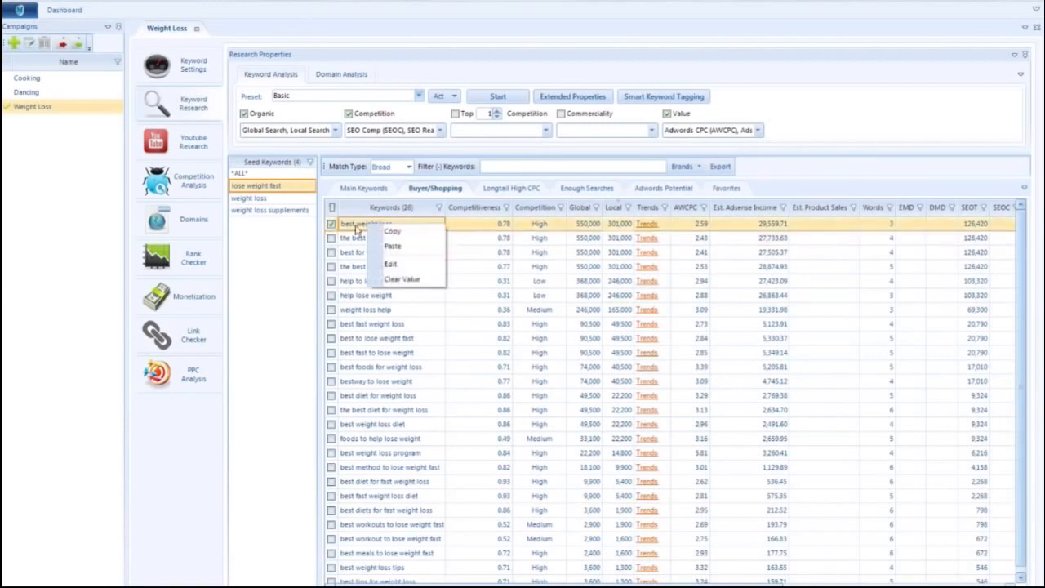
{"action": "left_click", "coordinate": [284, 260]}
Step: Mark "quick weight loss" among the main keywords of the "weight loss" seed keyword and send it to Youtube Research
{"action": "left_click", "coordinate": [271, 200]}
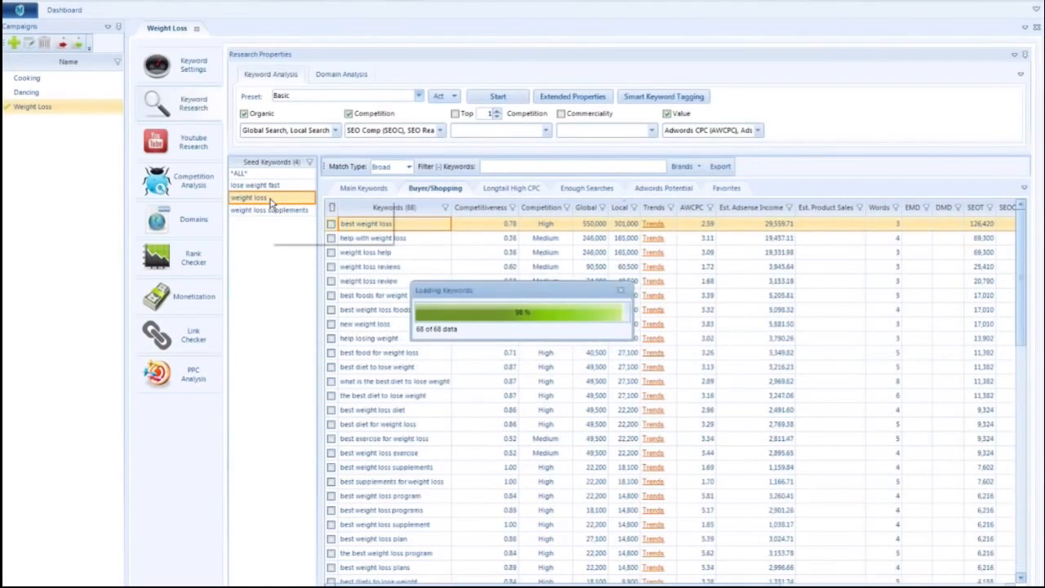
{"action": "left_click", "coordinate": [365, 189]}
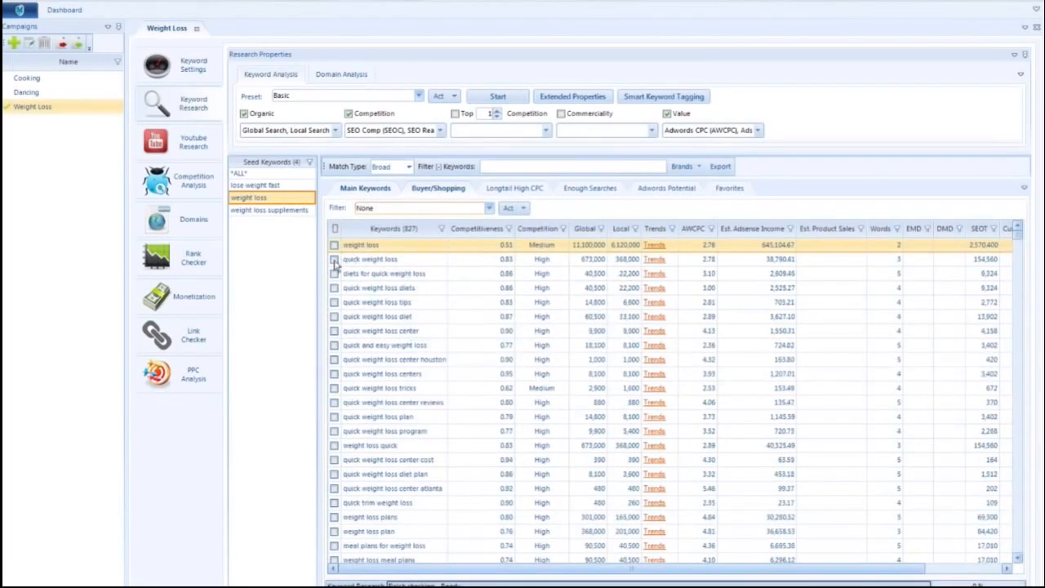
{"action": "left_click", "coordinate": [334, 259]}
{"action": "right_click", "coordinate": [379, 265]}
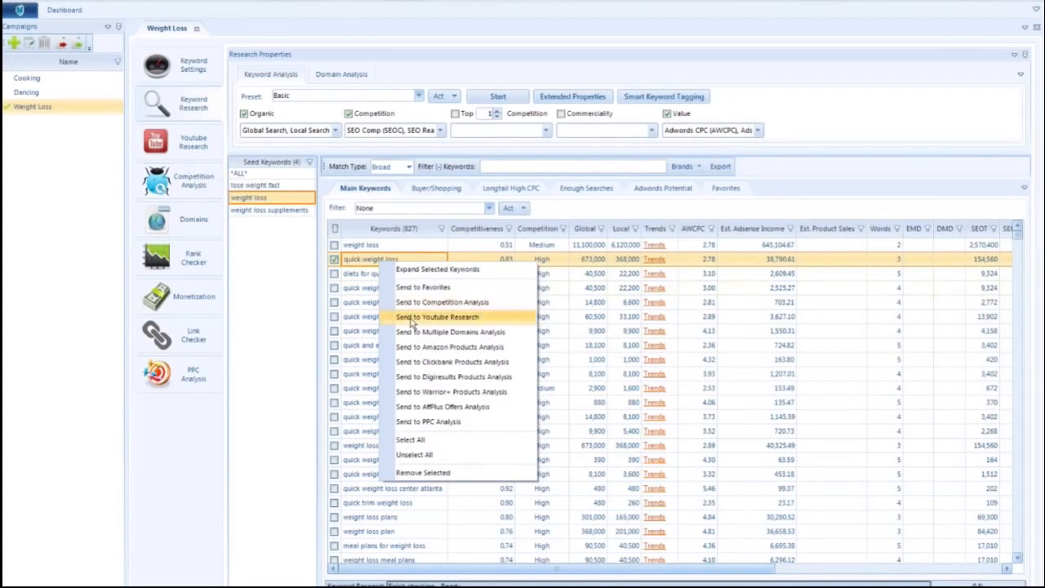
{"action": "left_click", "coordinate": [412, 318]}
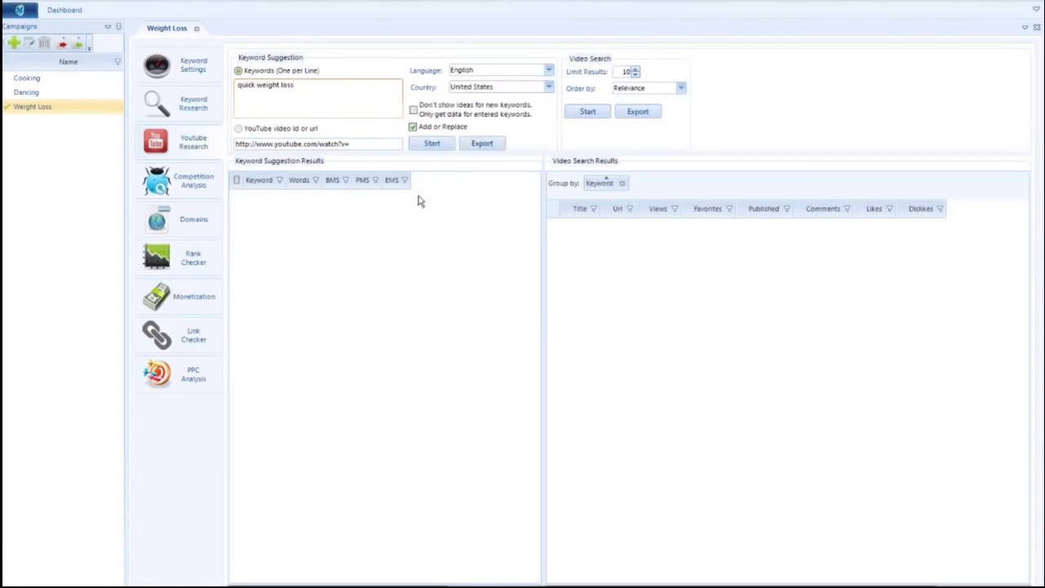
Step: Start the YouTube keyword suggestion for "quick weight loss" and widen the Keyword column and the suggestion results area
{"action": "left_click", "coordinate": [435, 145]}
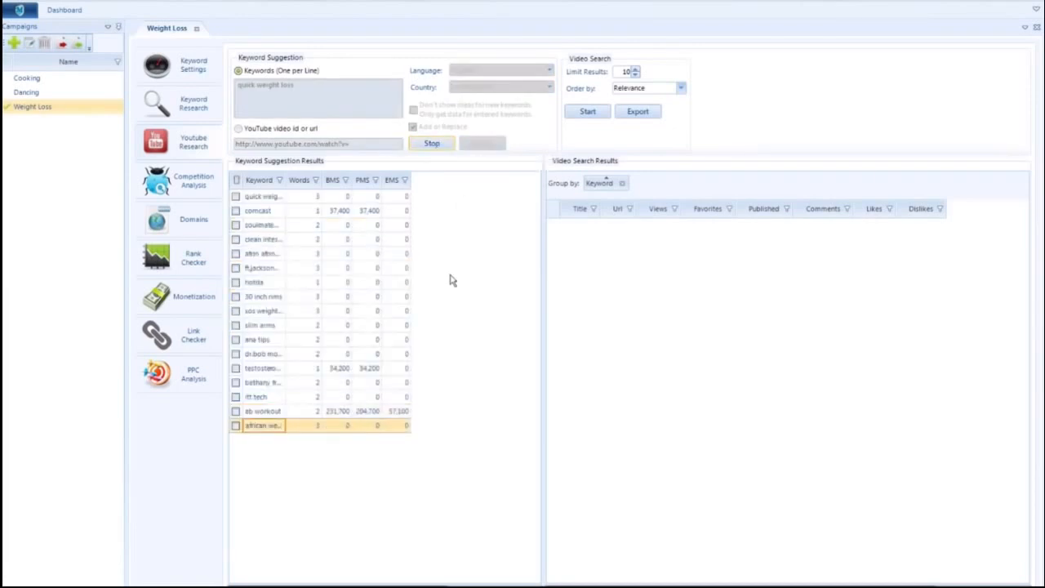
{"action": "left_click_drag", "start_coordinate": [286, 181], "coordinate": [352, 181]}
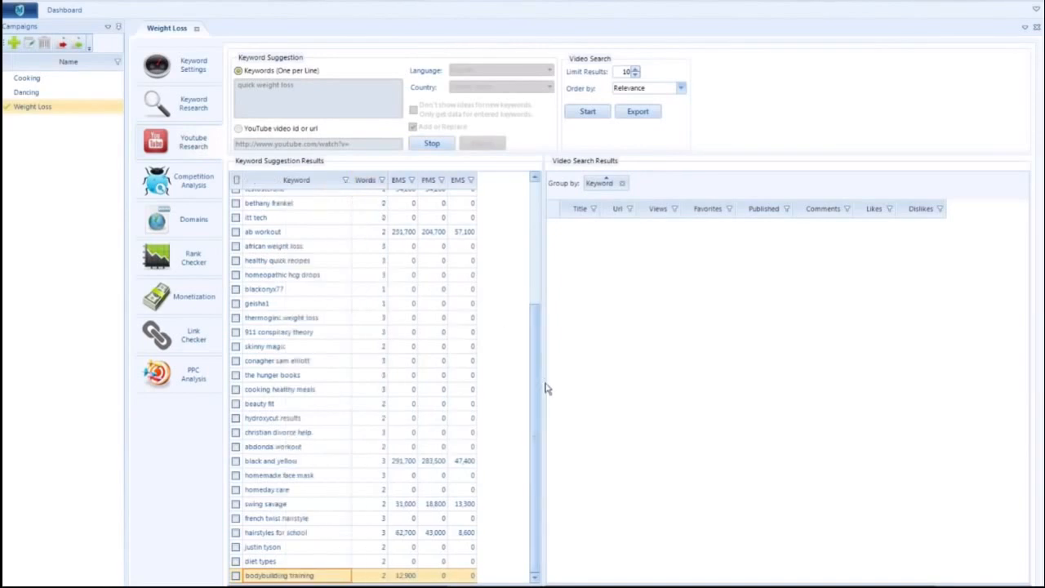
{"action": "left_click_drag", "start_coordinate": [543, 383], "coordinate": [569, 389]}
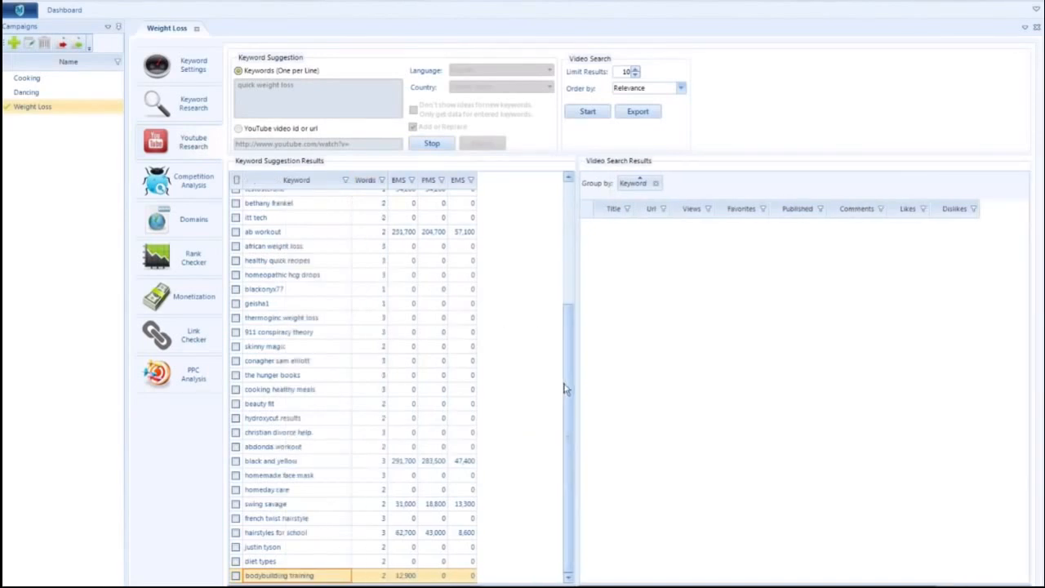
{"action": "left_click_drag", "start_coordinate": [572, 256], "coordinate": [571, 255]}
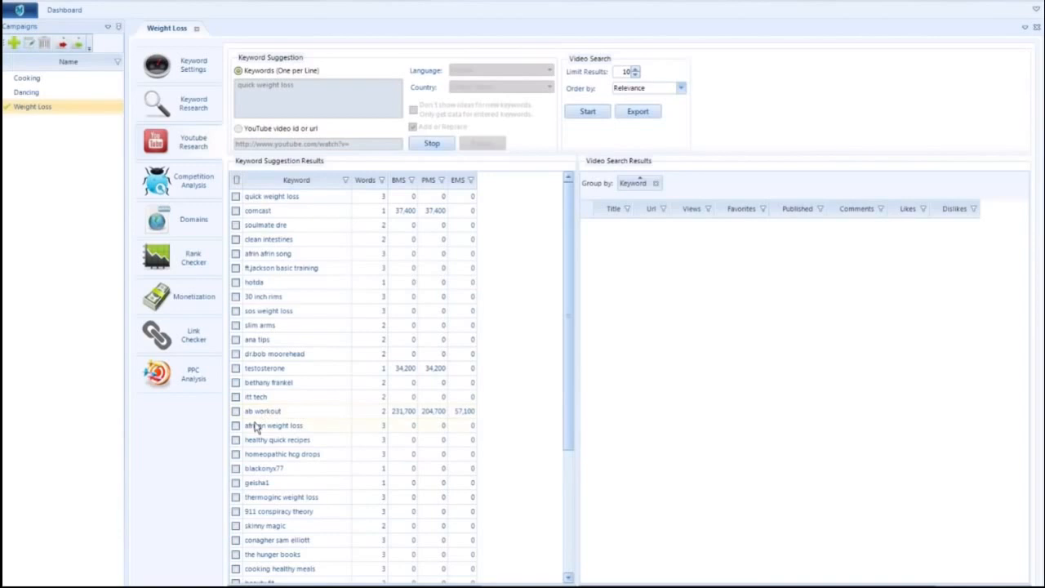
Step: Mark the suggested keyword "ab workout" and run a YouTube video search limited to 10 results ordered by Relevance
{"action": "left_click", "coordinate": [235, 412]}
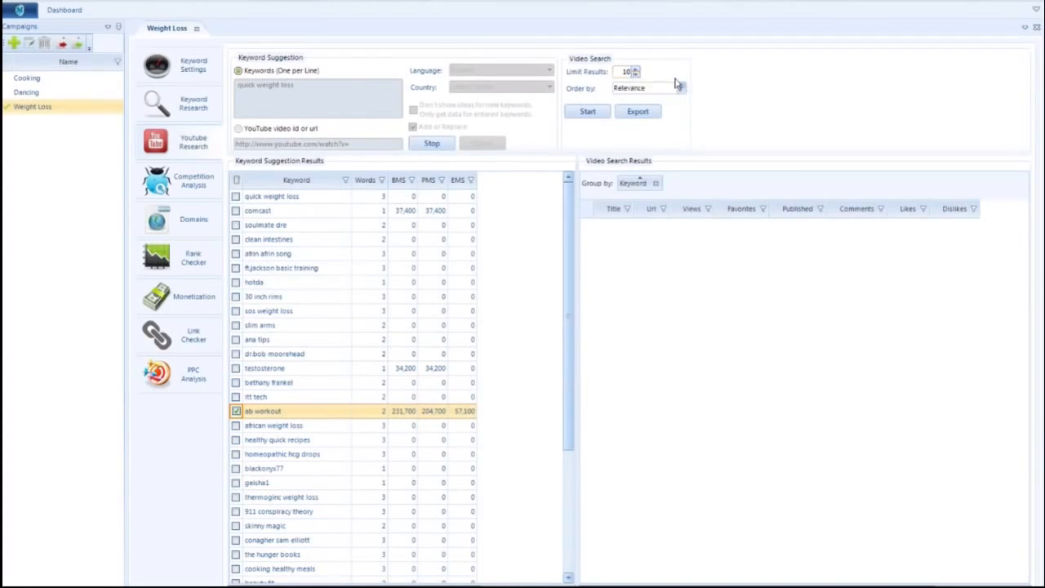
{"action": "left_click", "coordinate": [587, 113]}
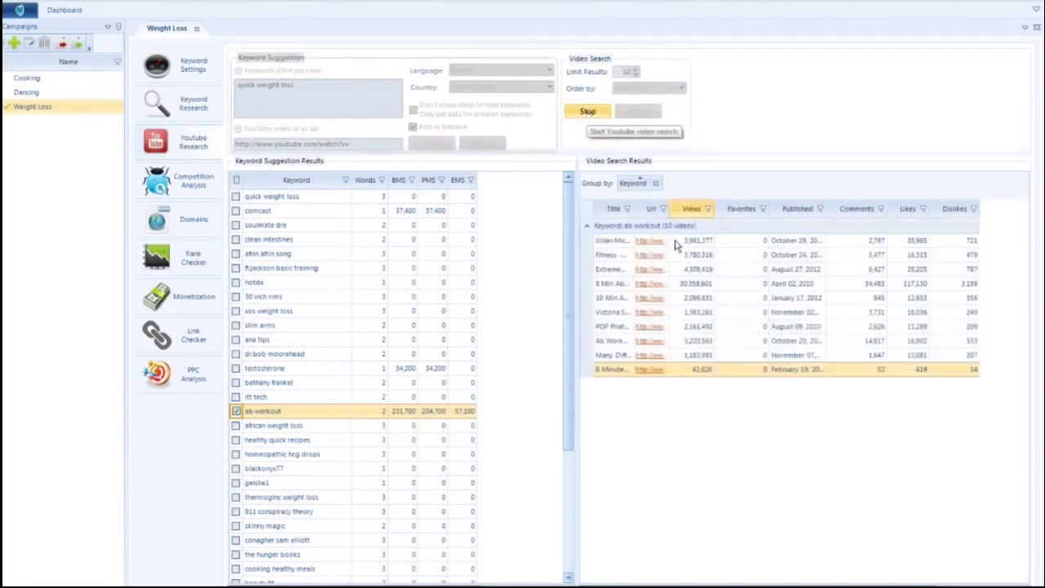
Step: Try the video results without Keyword grouping, restore it, and try the YouTube video id or url option as suggestion source
{"action": "left_click", "coordinate": [588, 227]}
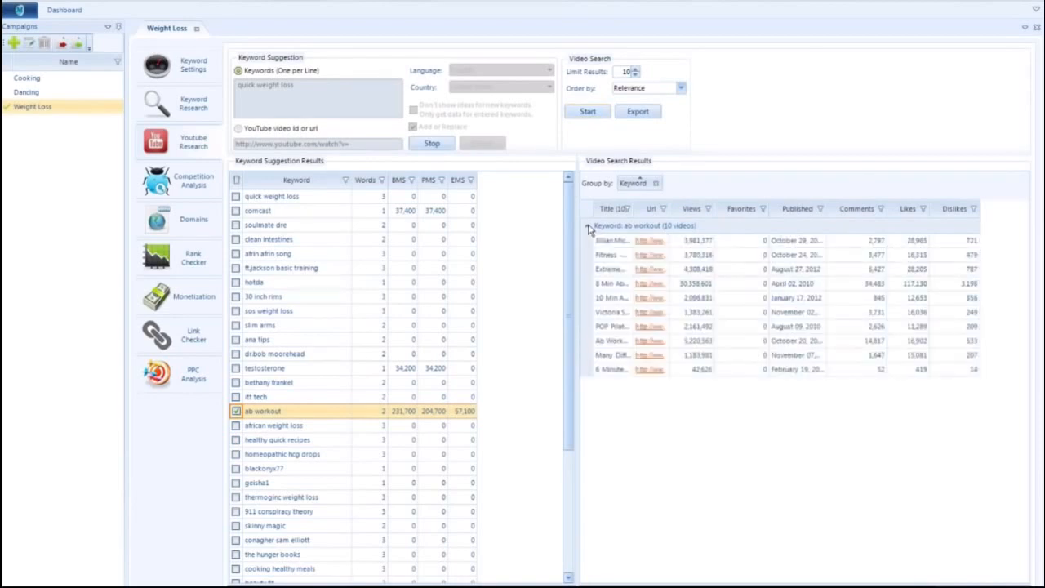
{"action": "left_click", "coordinate": [655, 183]}
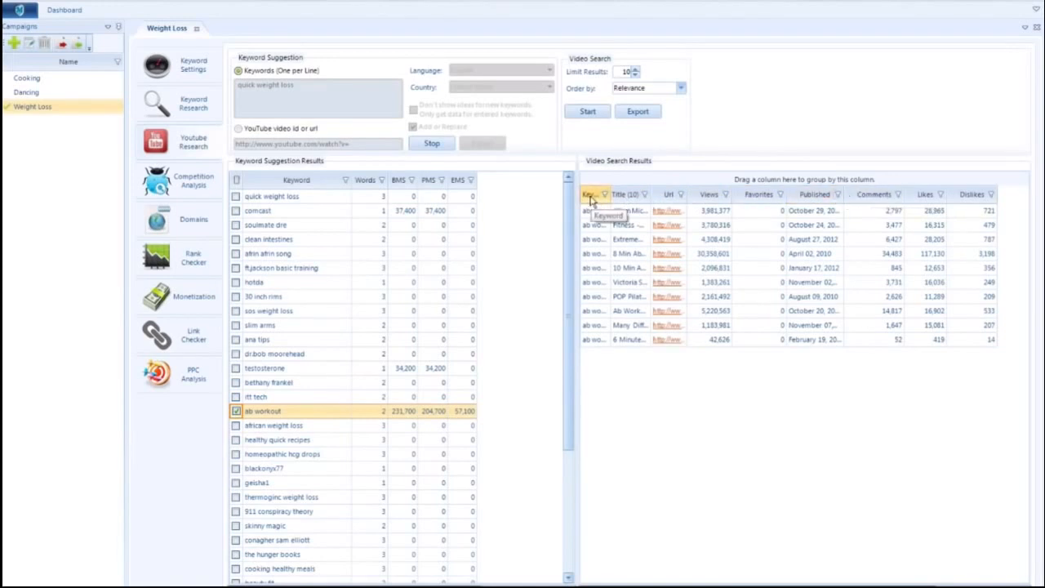
{"action": "left_click_drag", "start_coordinate": [591, 196], "coordinate": [603, 186]}
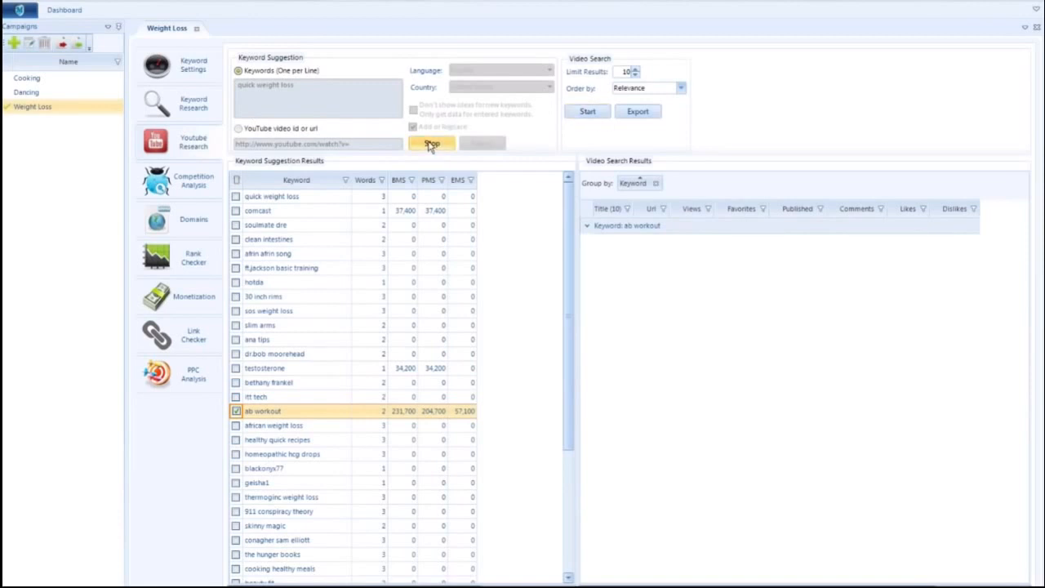
{"action": "left_click", "coordinate": [242, 129]}
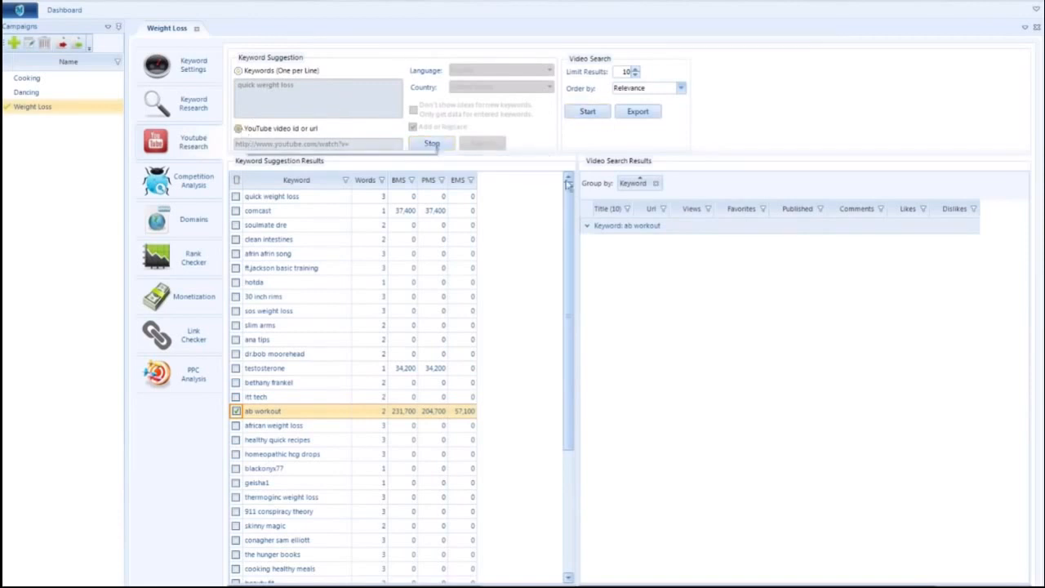
{"action": "left_click", "coordinate": [239, 72]}
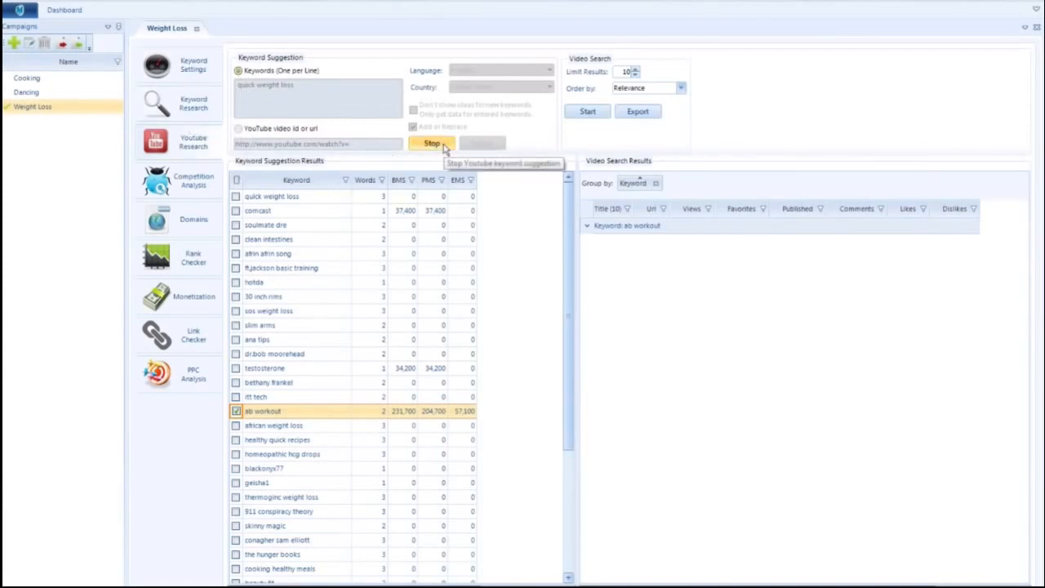
Step: Expand the "ab workout" video group, widen its Url column, and group the video results by Title within Keyword
{"action": "left_click", "coordinate": [594, 226]}
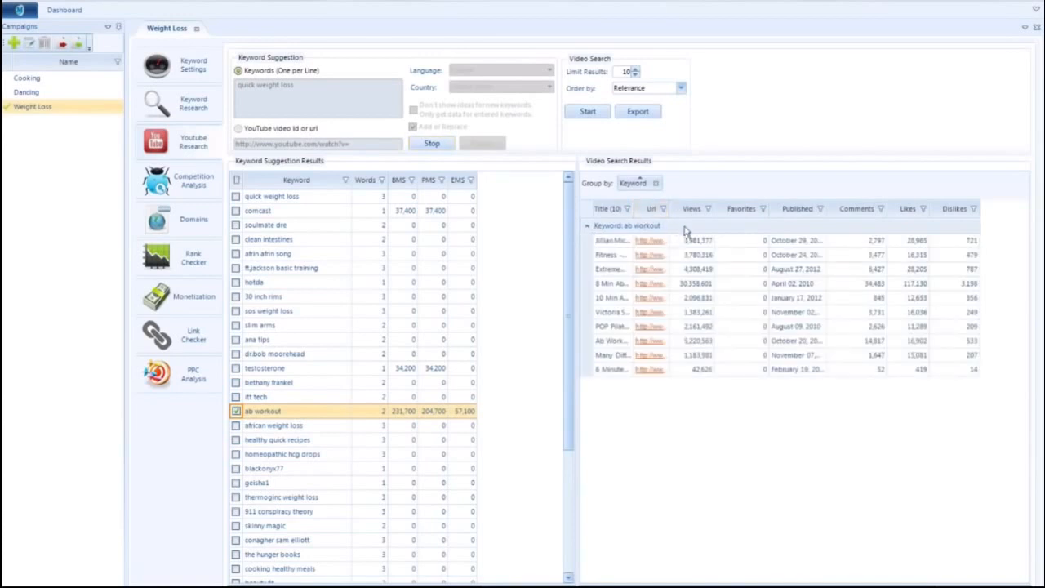
{"action": "double_click", "coordinate": [672, 208]}
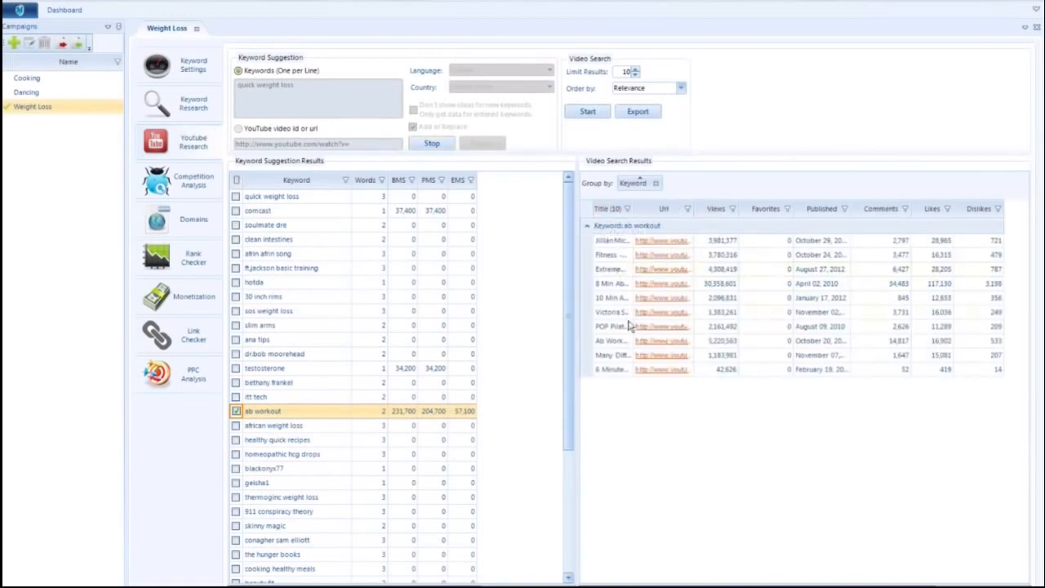
{"action": "left_click_drag", "start_coordinate": [608, 209], "coordinate": [694, 189]}
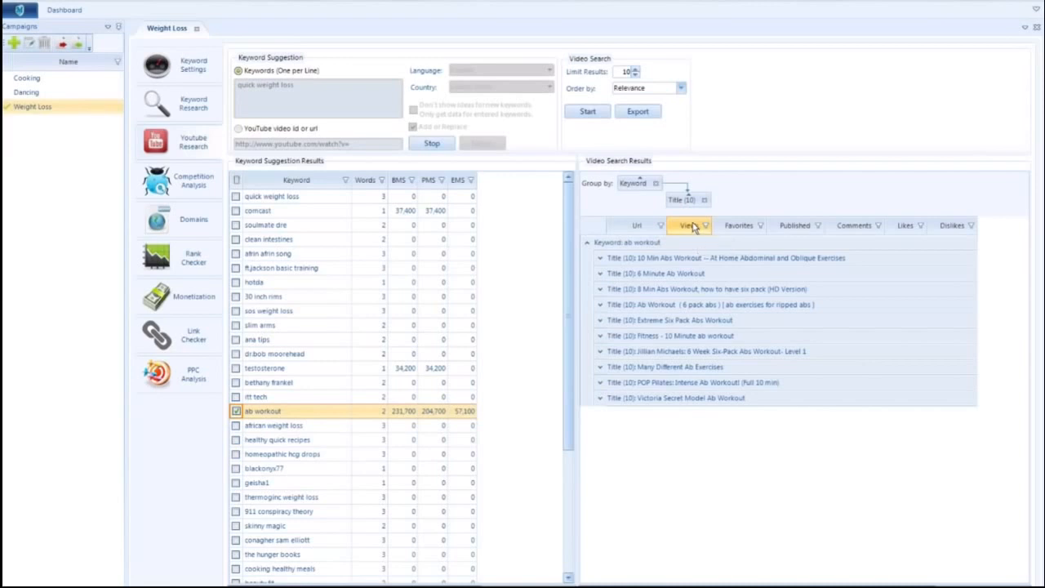
Step: Add the keyword "weight loss" to the Competition Analysis list as a replacement and start the competition check for the top 10 results
{"action": "left_click", "coordinate": [173, 182]}
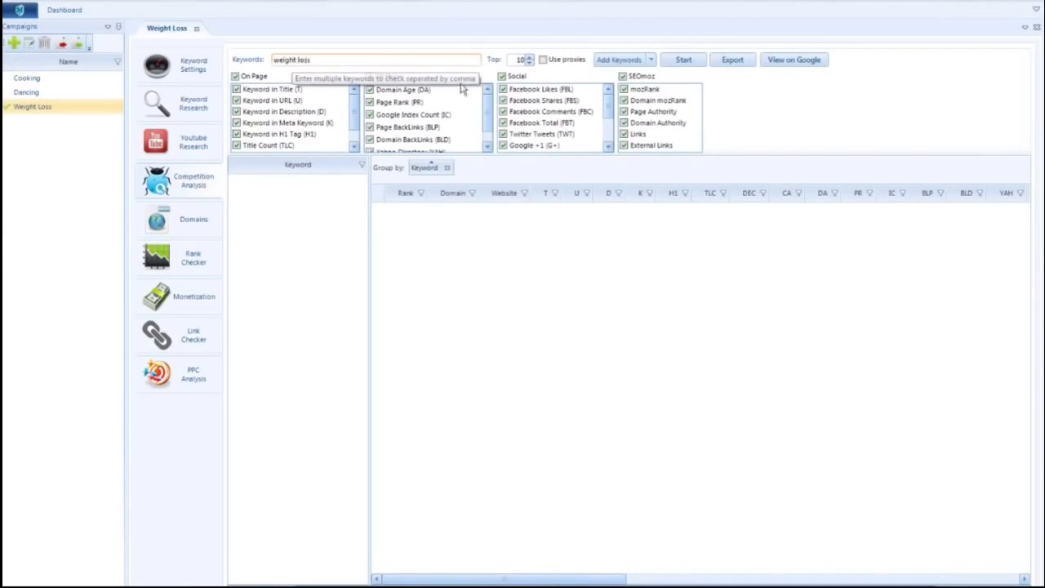
{"action": "left_click", "coordinate": [622, 62]}
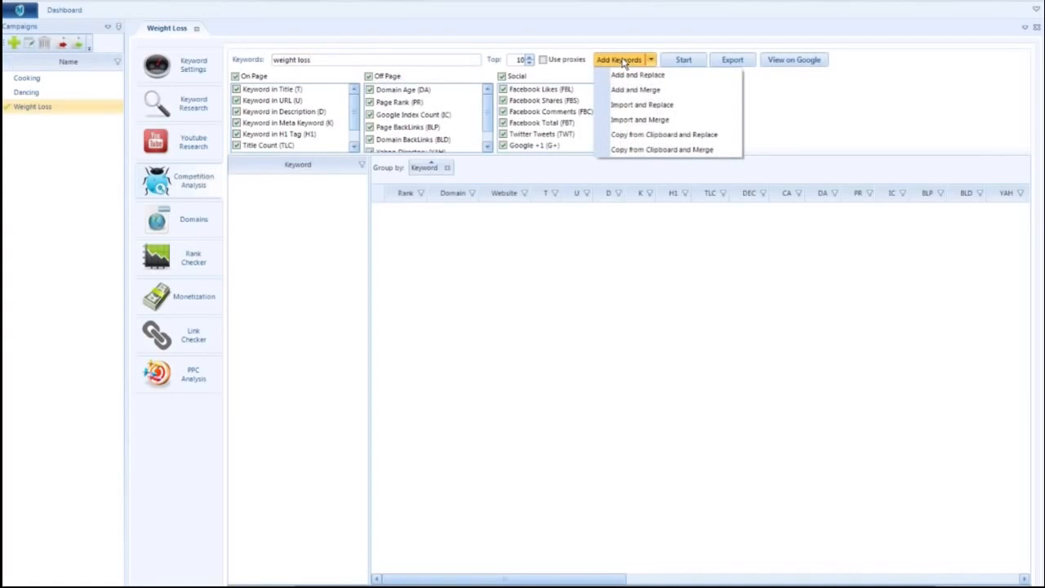
{"action": "left_click", "coordinate": [622, 63]}
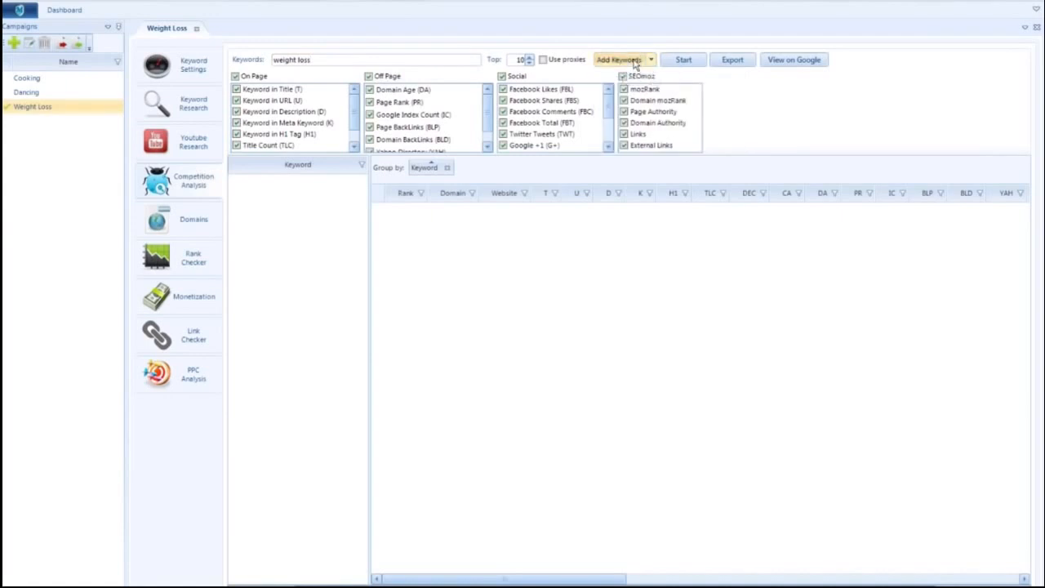
{"action": "left_click", "coordinate": [626, 63]}
{"action": "left_click", "coordinate": [643, 75]}
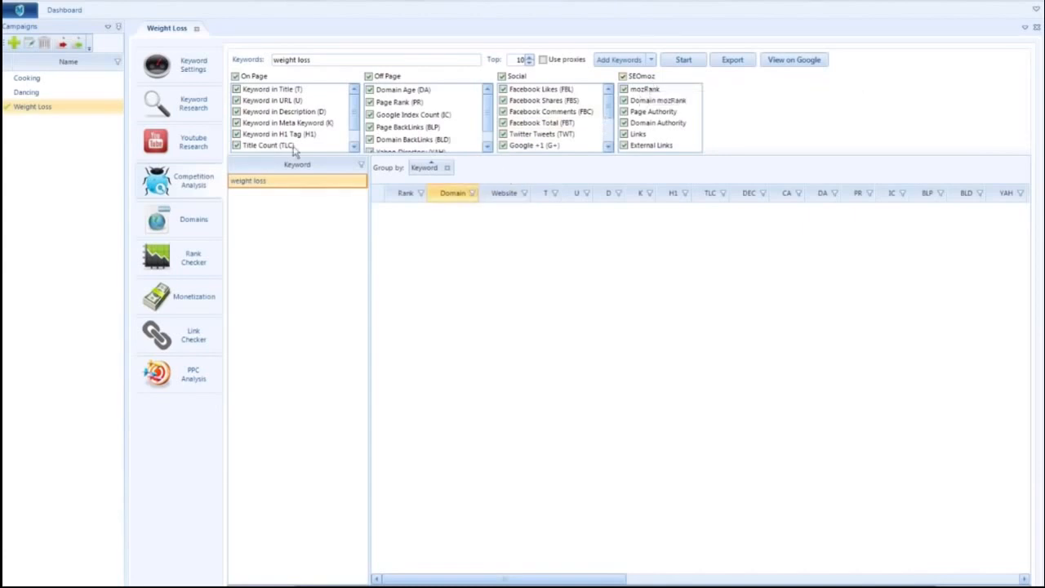
{"action": "left_click", "coordinate": [684, 62]}
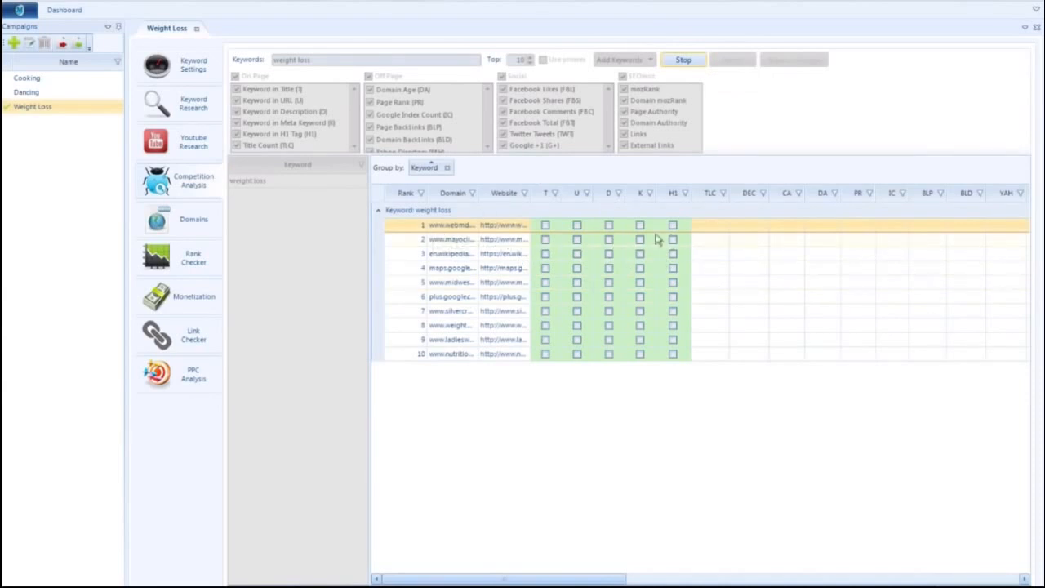
Step: Examine the on-page, off-page and social metrics of the ranking "weight loss" sites, and stop the competition check
{"action": "left_click_drag", "start_coordinate": [584, 579], "coordinate": [793, 566]}
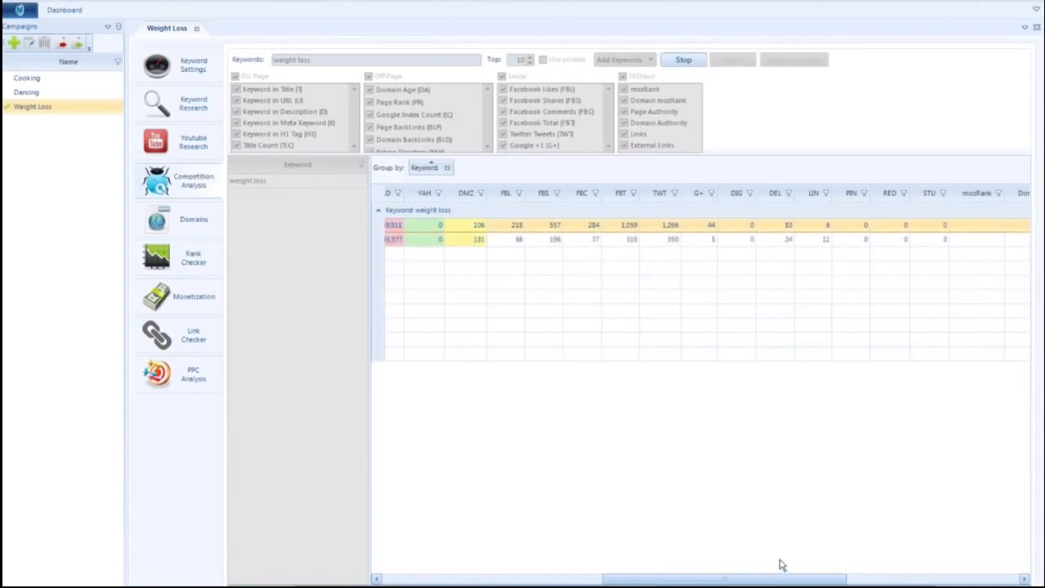
{"action": "left_click_drag", "start_coordinate": [777, 581], "coordinate": [577, 578]}
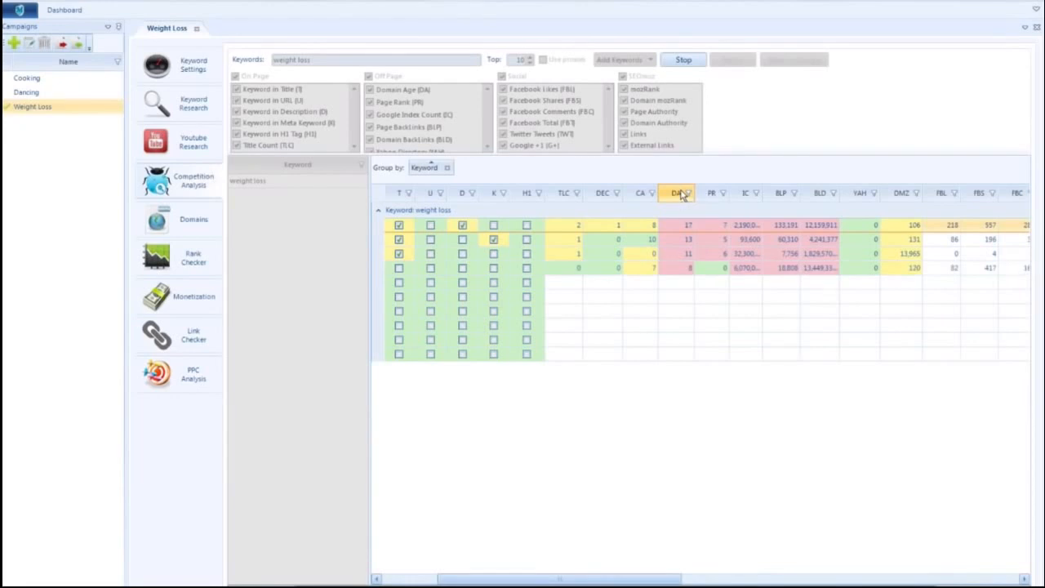
{"action": "mouse_move", "coordinate": [635, 580]}
{"action": "left_mouse_down"}
{"action": "mouse_move", "coordinate": [574, 580]}
{"action": "mouse_move", "coordinate": [627, 580]}
{"action": "left_mouse_up"}
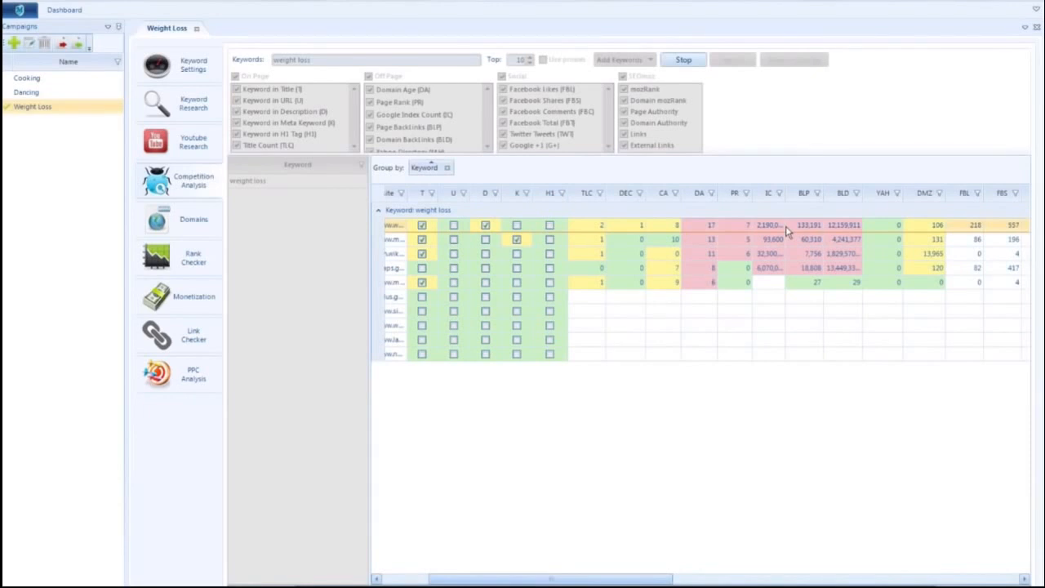
{"action": "left_click_drag", "start_coordinate": [607, 574], "coordinate": [557, 577]}
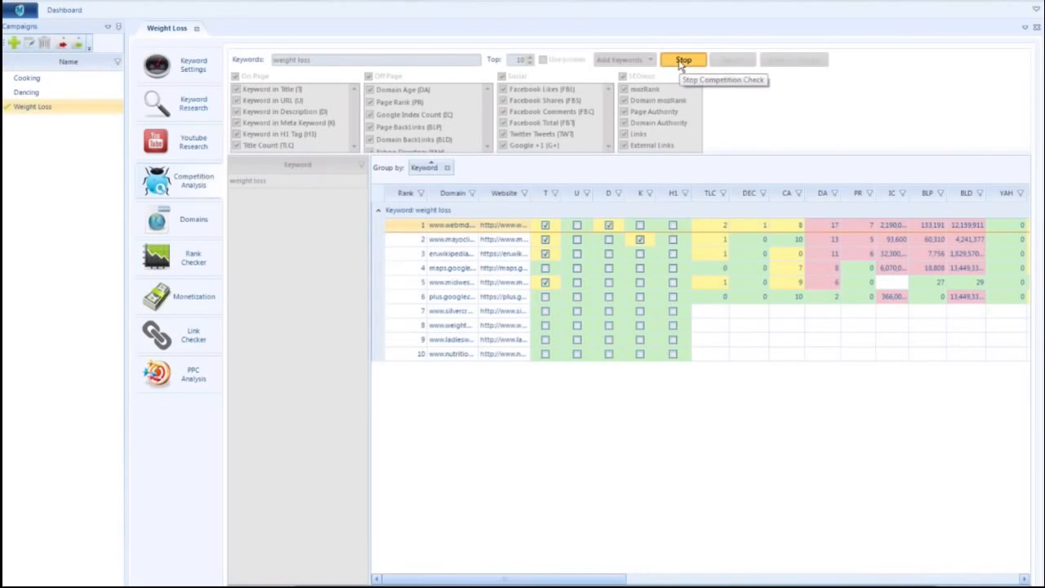
{"action": "left_click", "coordinate": [682, 62]}
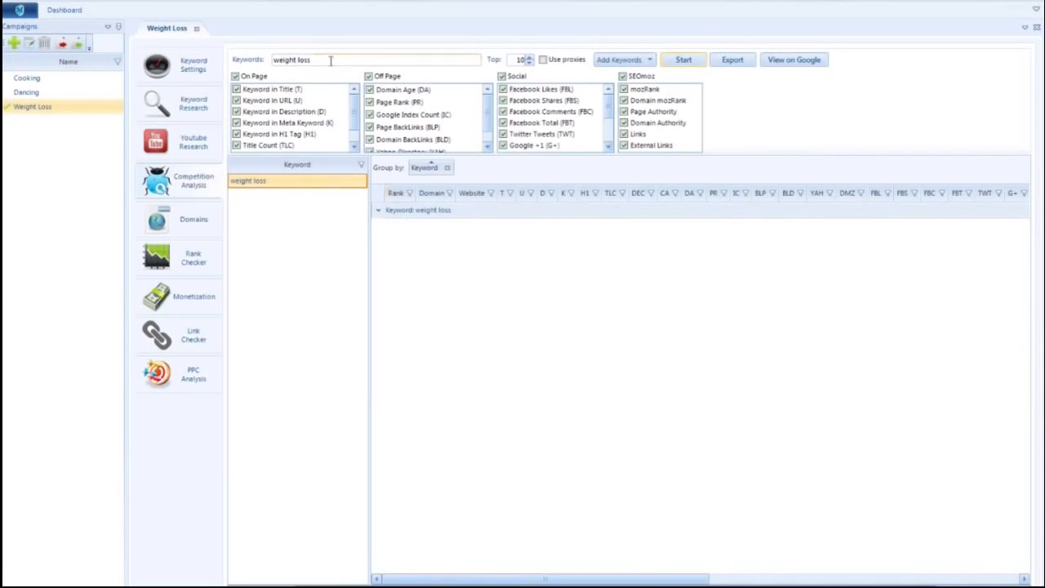
Step: Add the keyword "weight loss supplements" to the competition keyword list
{"action": "left_click_drag", "start_coordinate": [330, 59], "coordinate": [267, 60]}
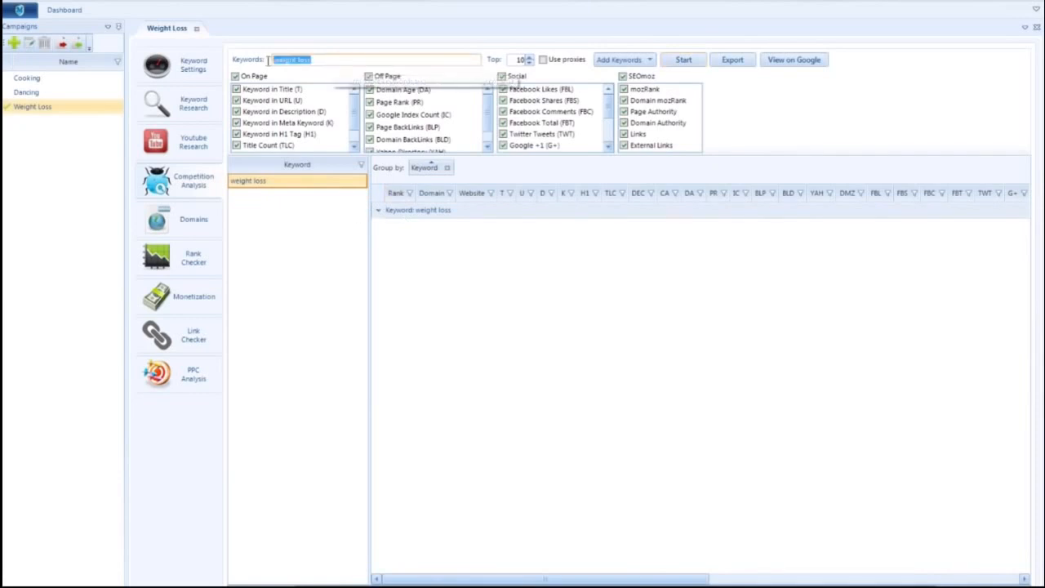
{"action": "type", "text": "weight loss"}
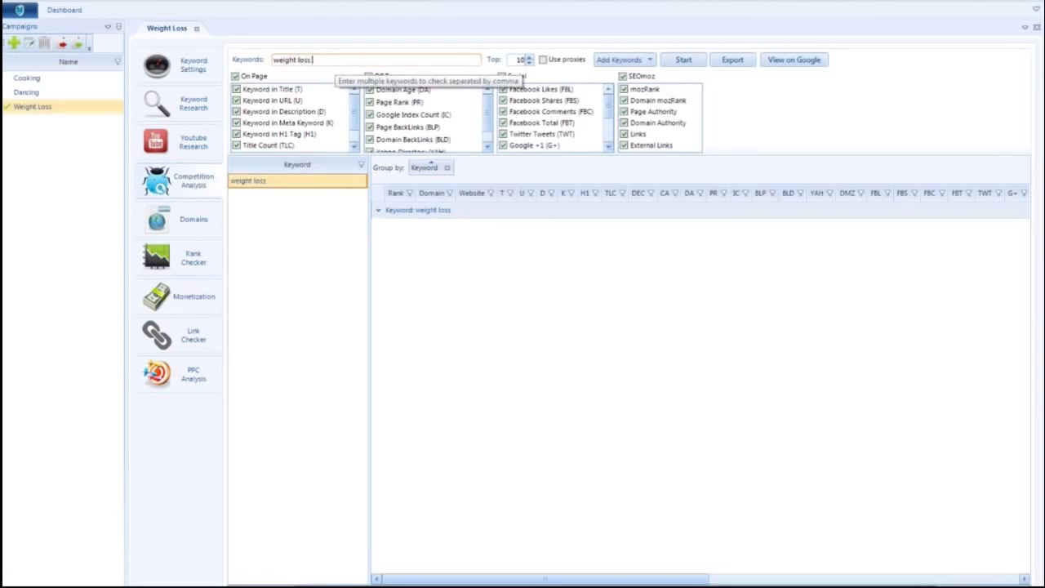
{"action": "type", "text": " supplements"}
{"action": "key", "text": "Return"}
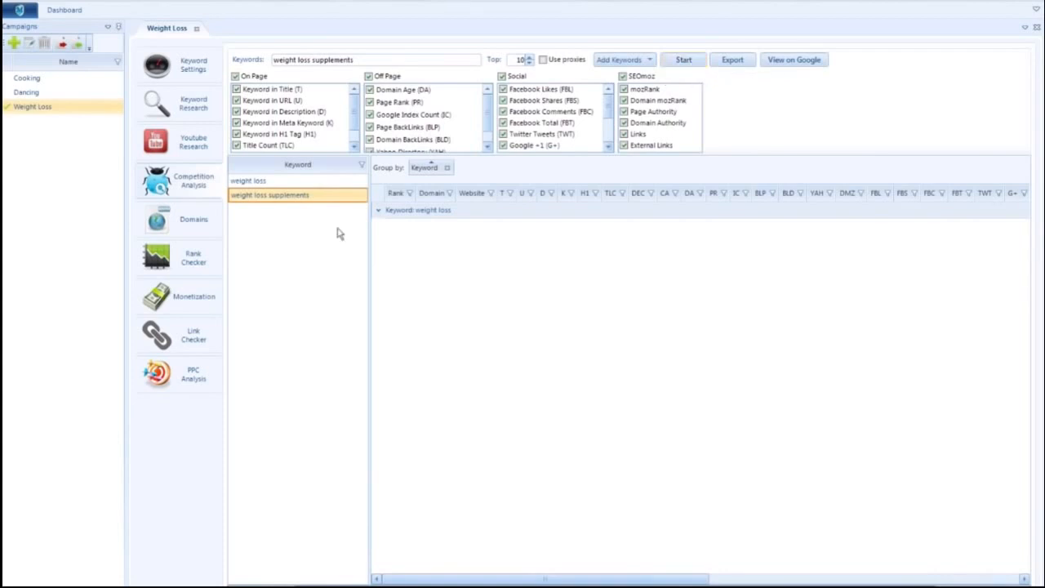
Step: Enable the .info and .biz extensions in the Domain Analysis settings of Keyword Research
{"action": "left_click", "coordinate": [186, 117]}
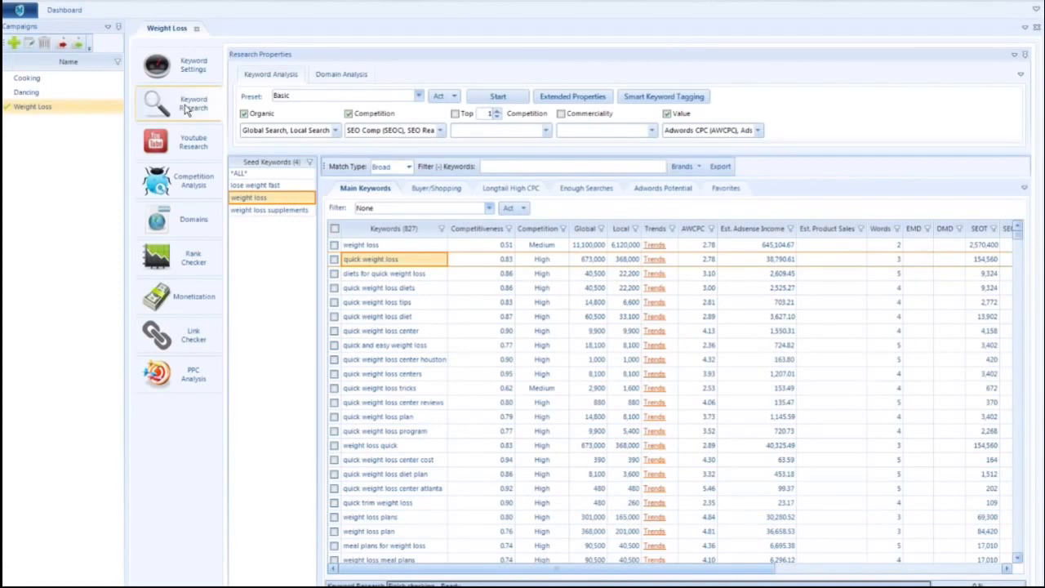
{"action": "left_click", "coordinate": [359, 77]}
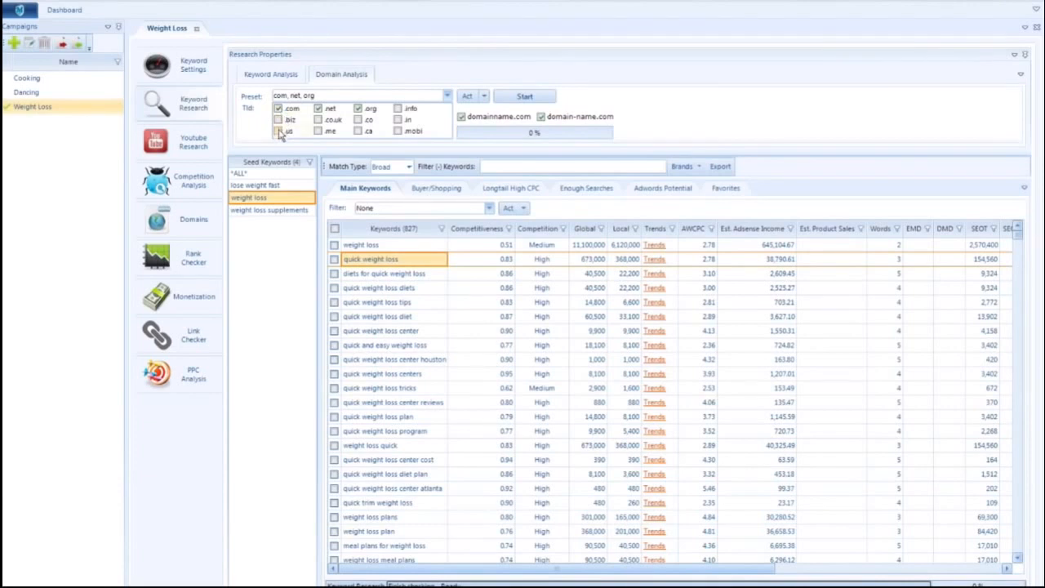
{"action": "left_click", "coordinate": [397, 109]}
{"action": "left_click", "coordinate": [279, 121]}
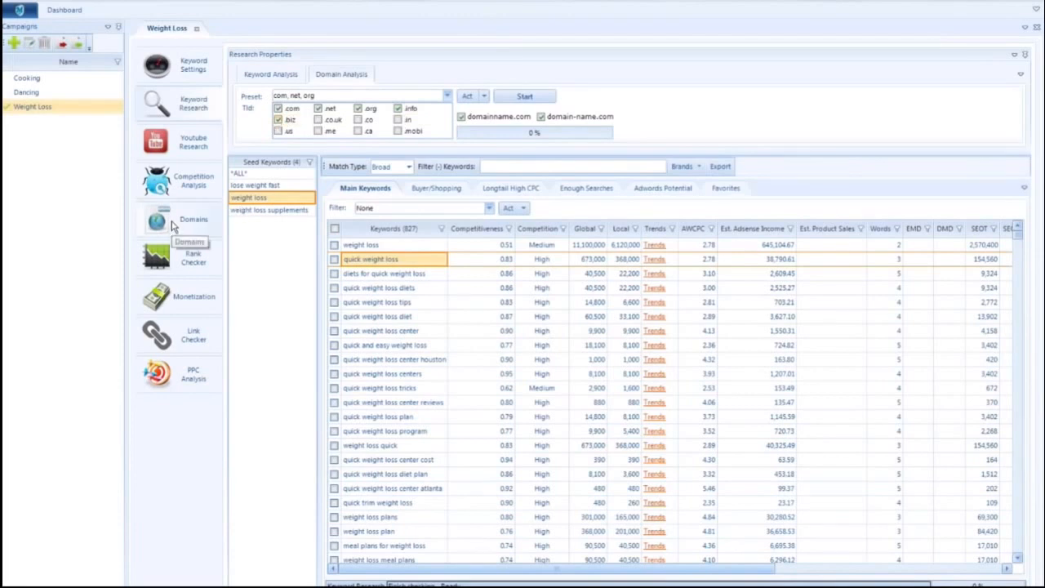
Step: In the Domains module, choose the "com, net, org" Tld preset and enter "weight loss supplements" as the keyword
{"action": "left_click", "coordinate": [173, 226]}
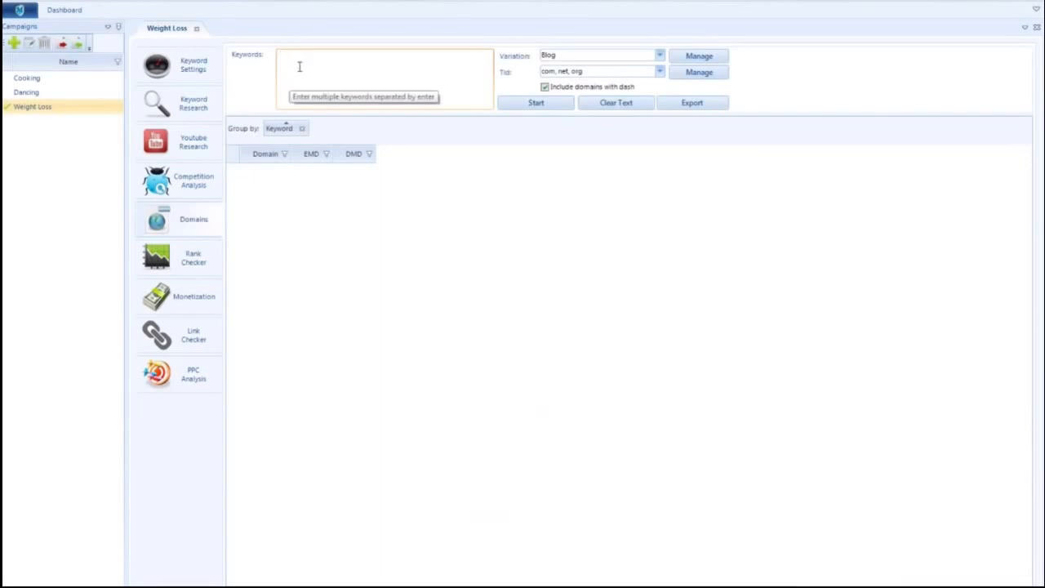
{"action": "left_click", "coordinate": [658, 71]}
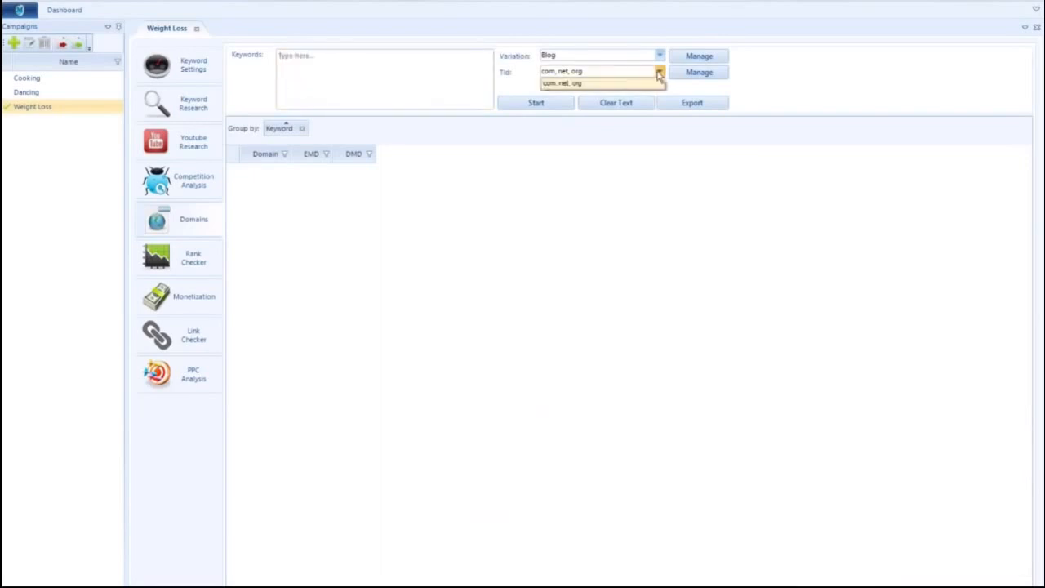
{"action": "left_click", "coordinate": [606, 85]}
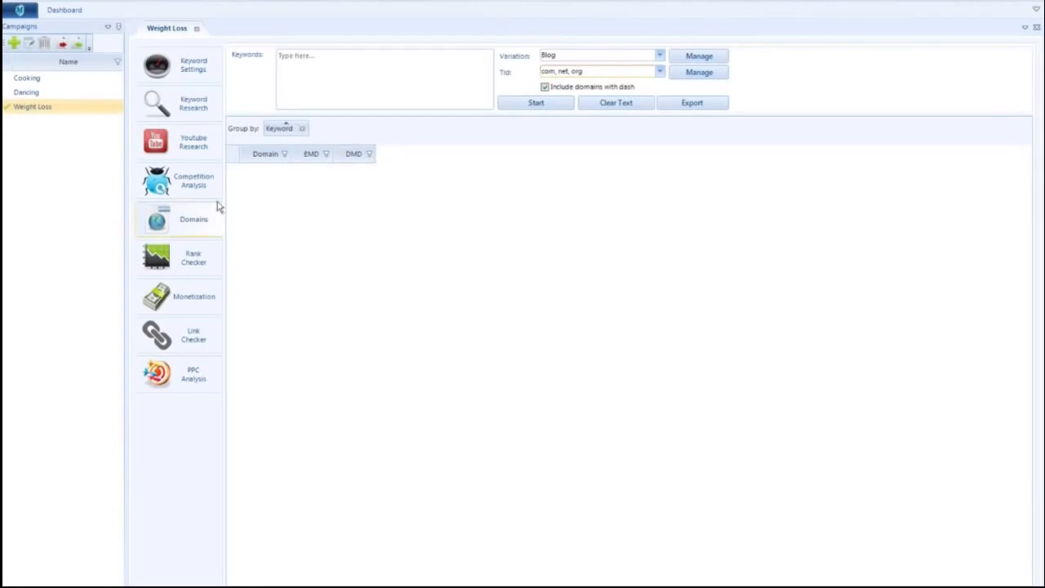
{"action": "left_click", "coordinate": [355, 65]}
{"action": "type", "text": "weight loss upp"}
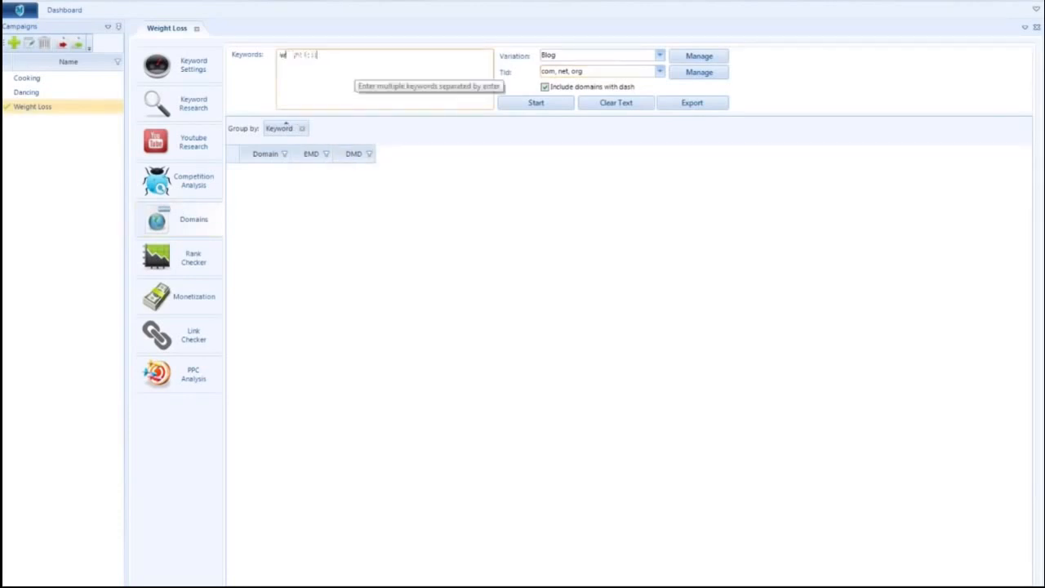
{"action": "key", "text": "BackSpace"}
{"action": "key", "text": "BackSpace"}
{"action": "key", "text": "BackSpace"}
{"action": "type", "text": "supplements"}
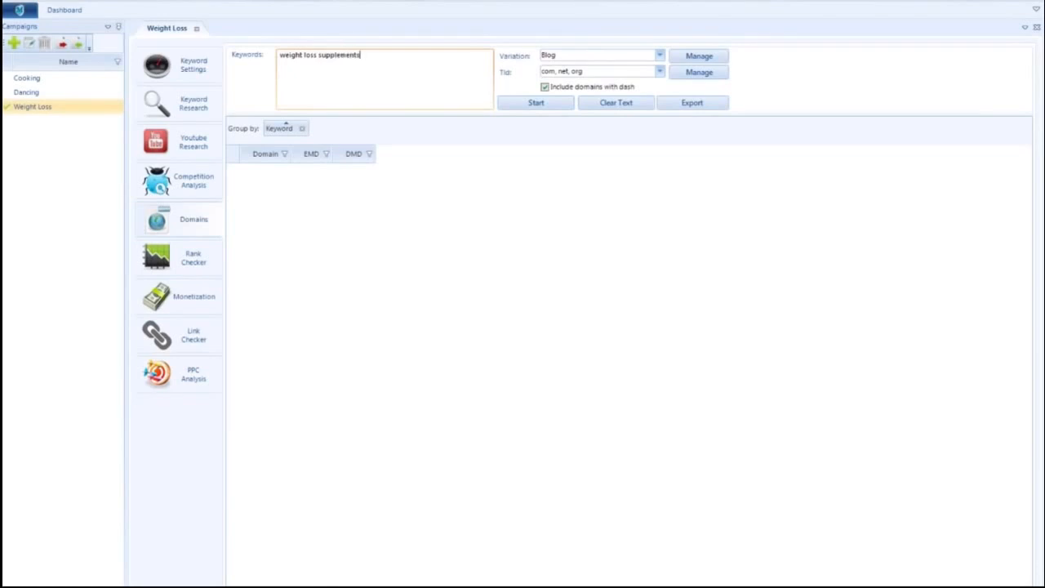
Step: Set the domain variation to Review Site and start the domain availability check
{"action": "left_click", "coordinate": [658, 54]}
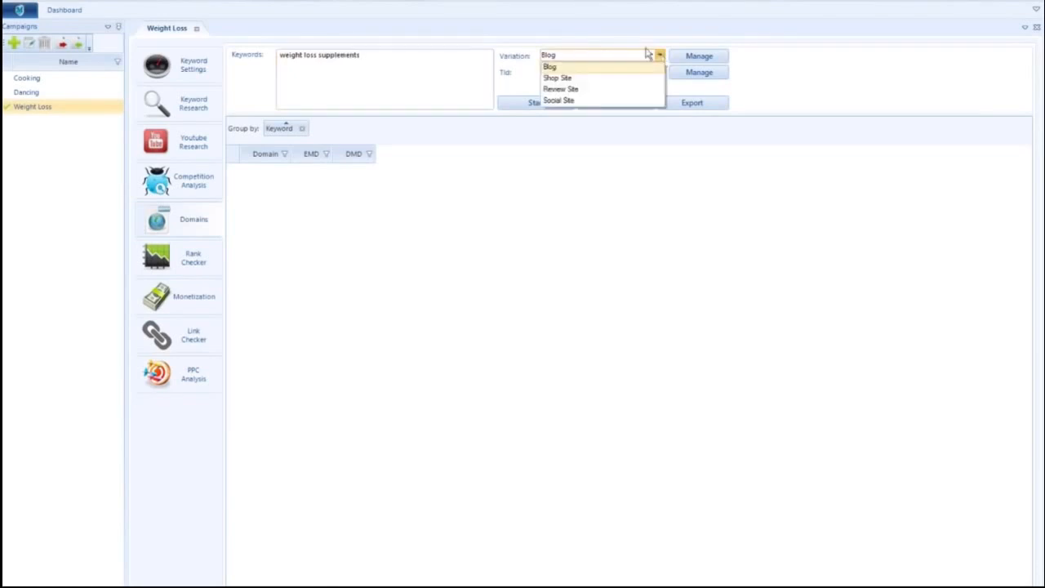
{"action": "left_click", "coordinate": [576, 90]}
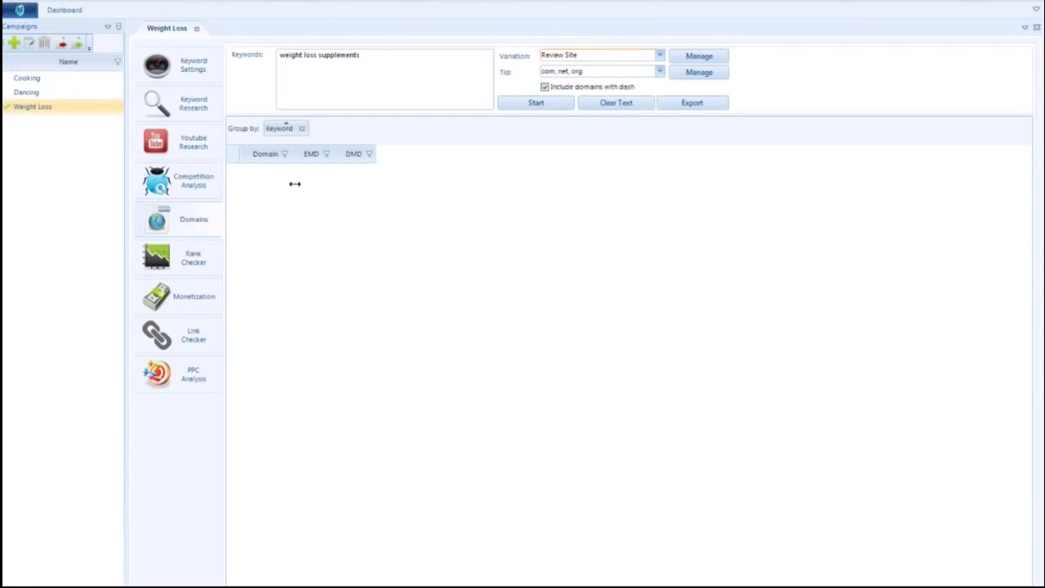
{"action": "left_click", "coordinate": [357, 61]}
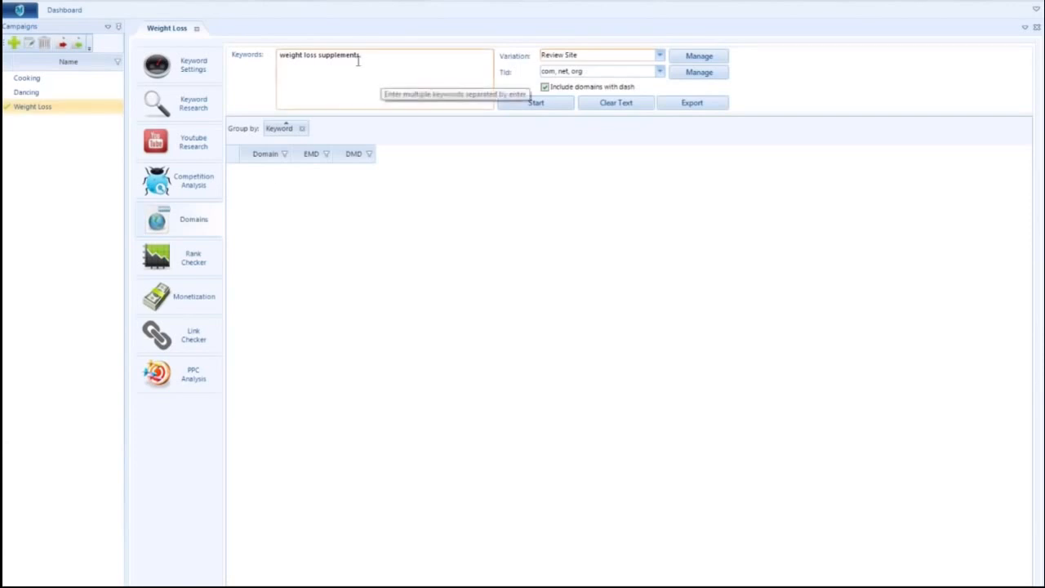
{"action": "left_click", "coordinate": [536, 108]}
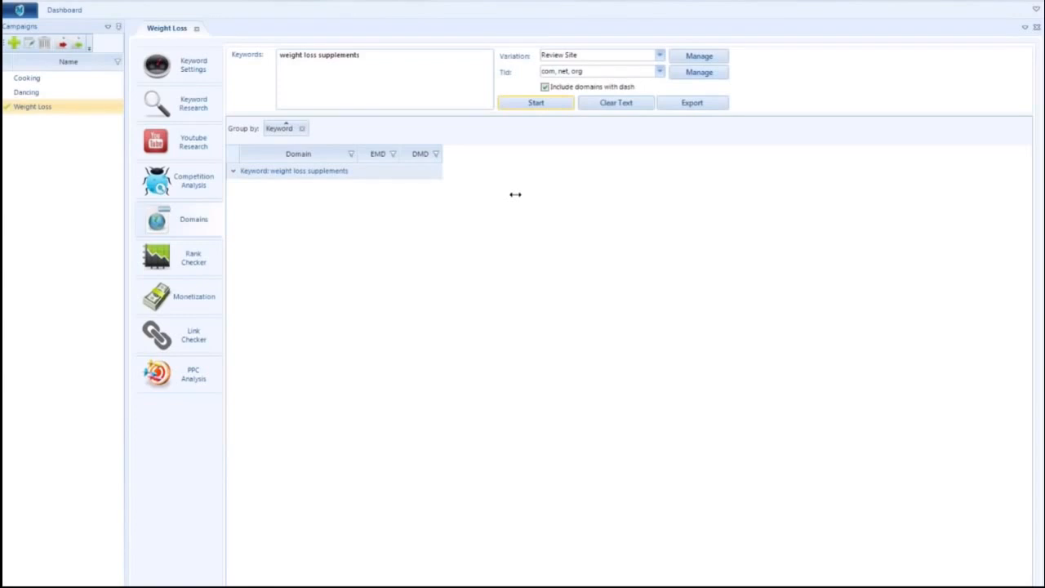
Step: Try to set up a rank check for the domain sensiblemoneytips.com with the keyword "finance"
{"action": "left_click", "coordinate": [192, 263]}
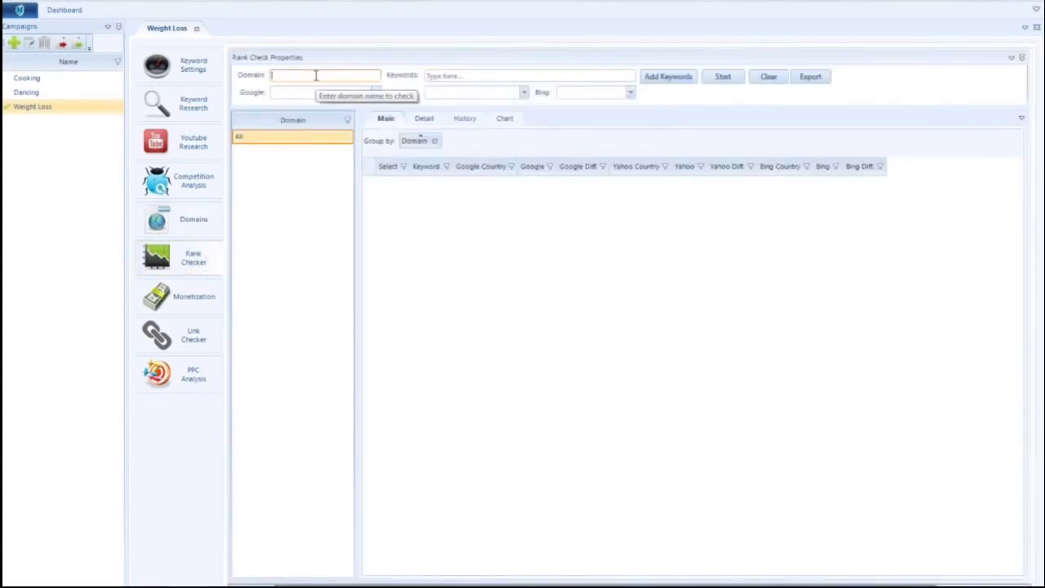
{"action": "type", "text": "sensiblemoneytips.com"}
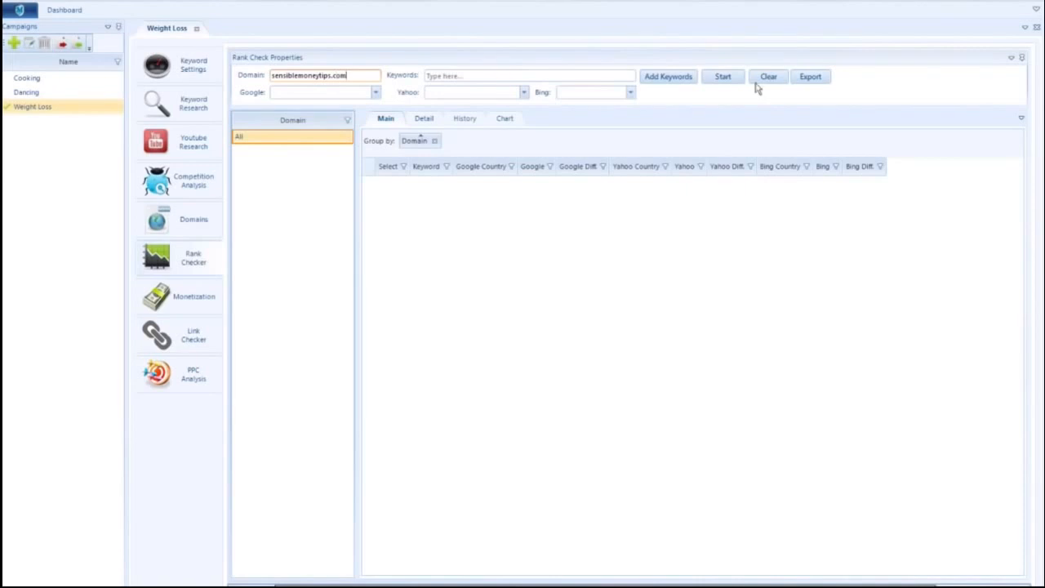
{"action": "type", "text": "finance"}
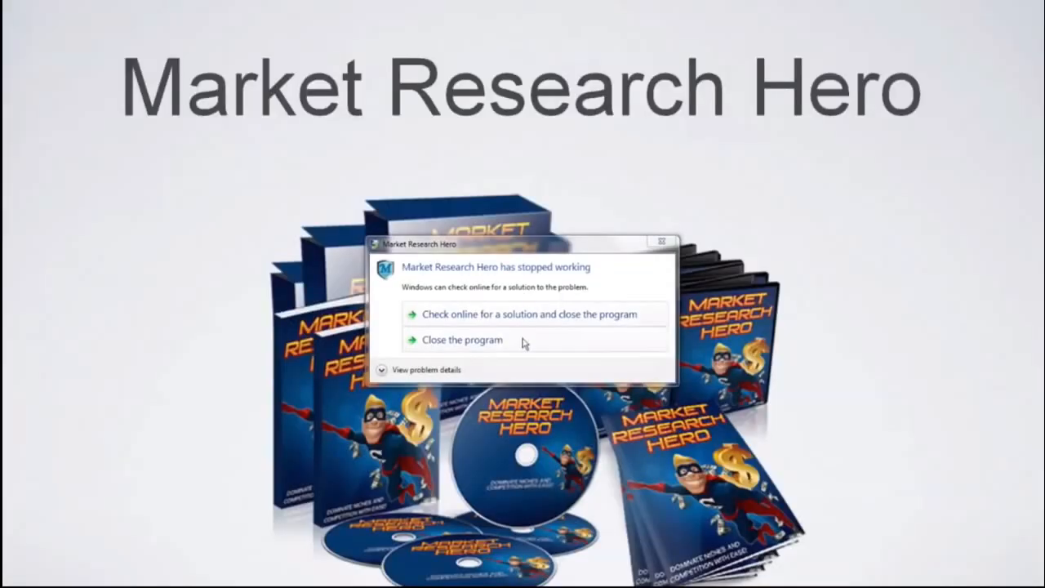
{"action": "left_click", "coordinate": [661, 242]}
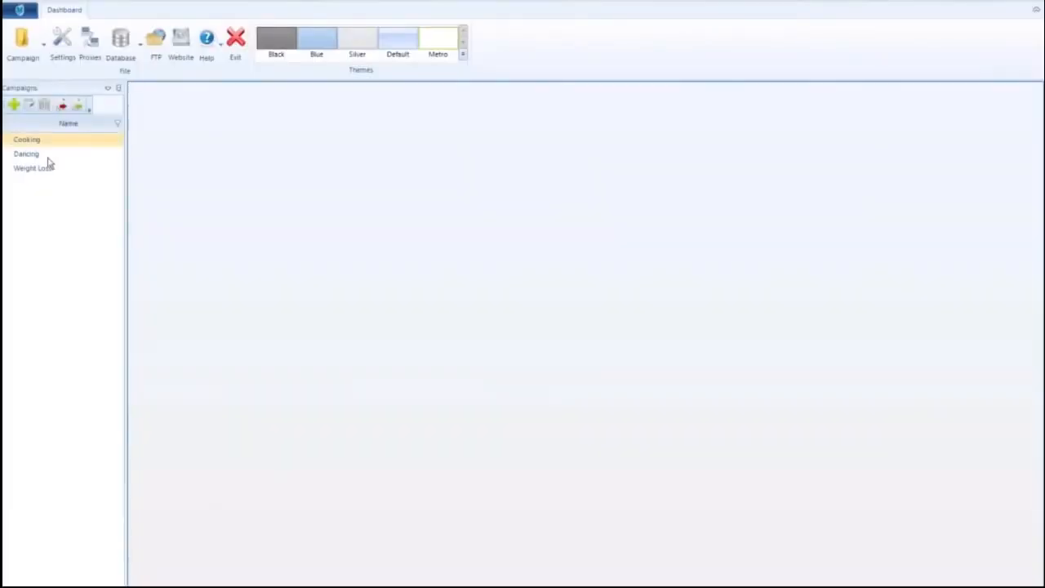
Step: Reopen the Weight Loss campaign and go to its Rank Checker
{"action": "left_click", "coordinate": [33, 168]}
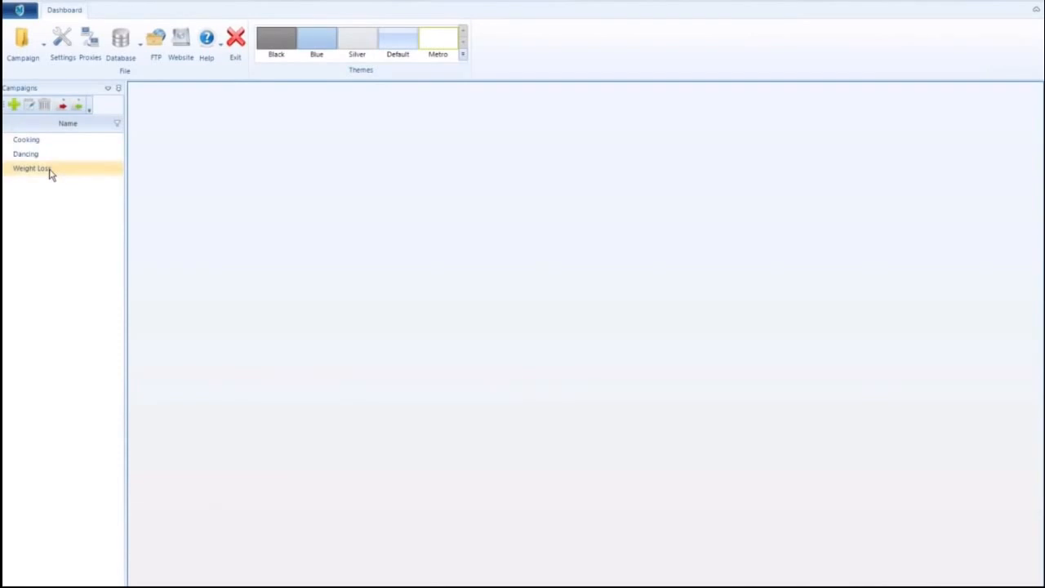
{"action": "double_click", "coordinate": [48, 171]}
{"action": "left_click", "coordinate": [196, 261]}
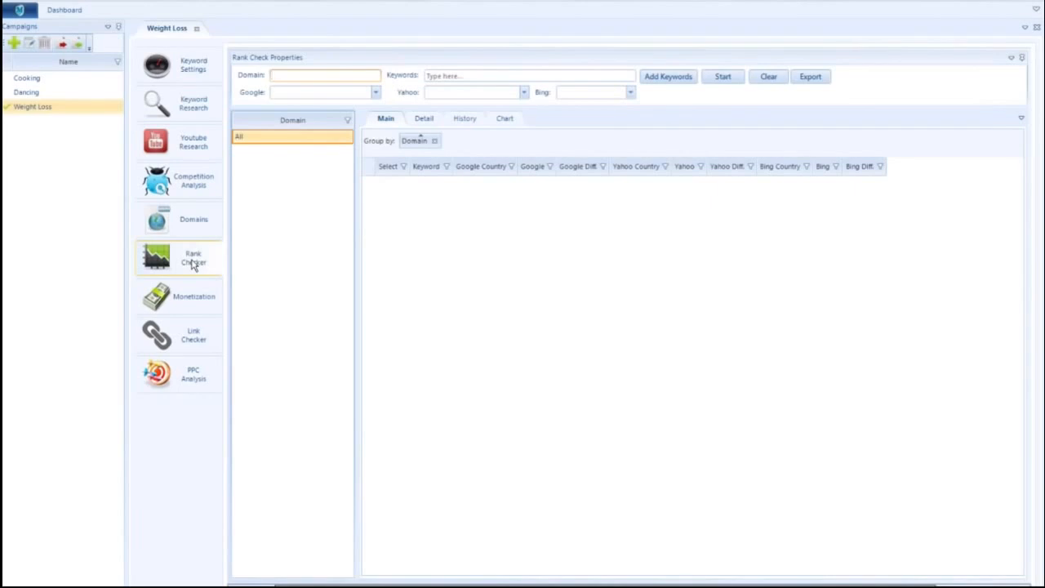
Step: Enter the keyword "finance" and the domain sensiblemoneytips.com in the rank check properties
{"action": "left_click", "coordinate": [458, 76]}
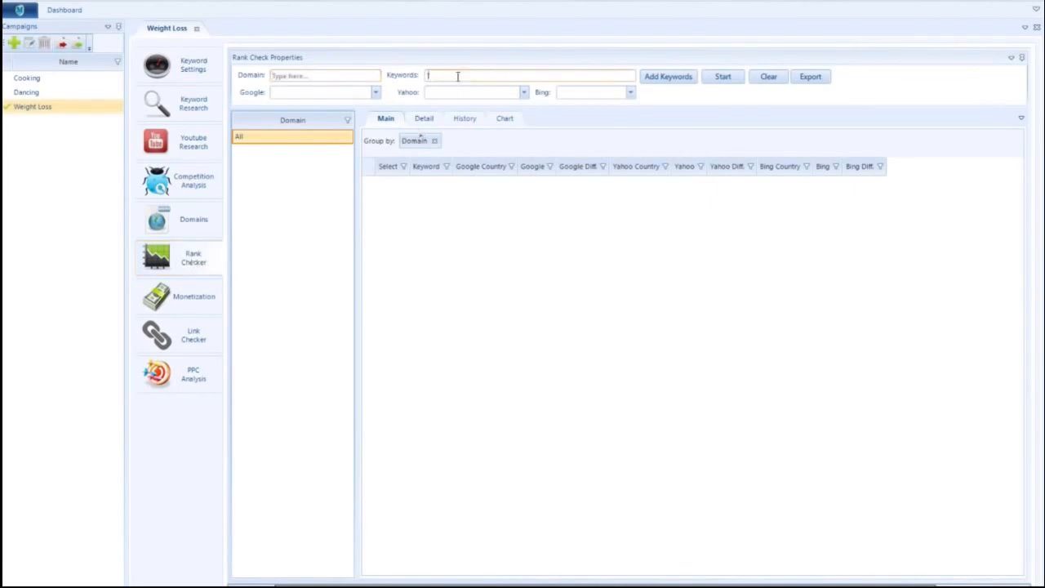
{"action": "type", "text": "finance"}
{"action": "left_click", "coordinate": [661, 77]}
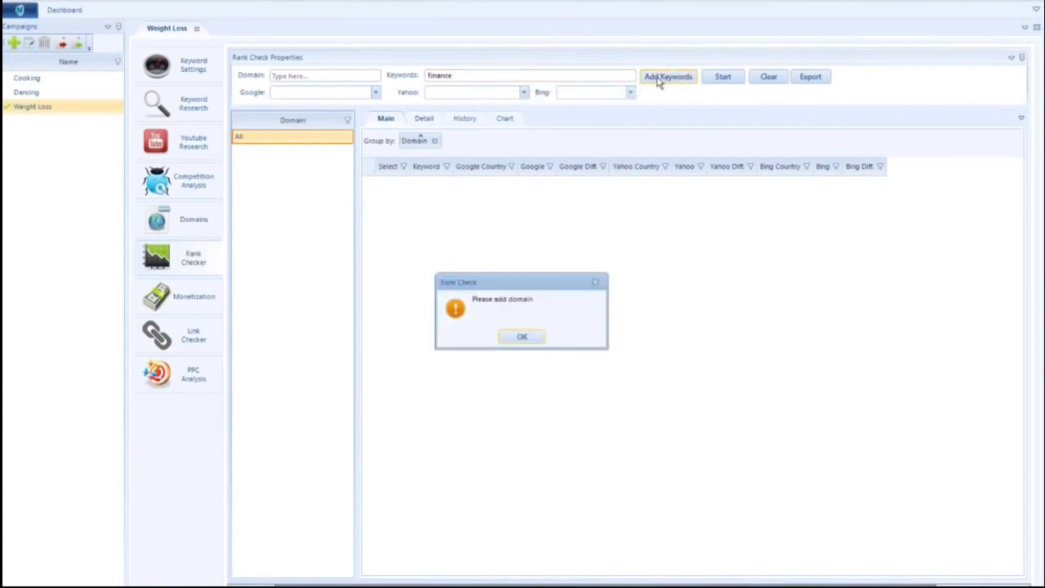
{"action": "left_click", "coordinate": [523, 336]}
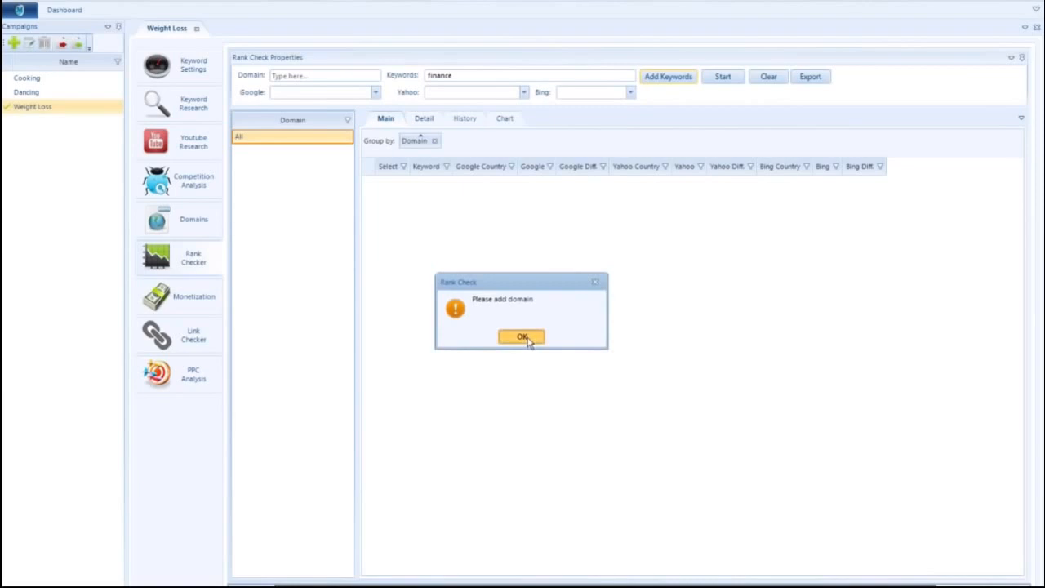
{"action": "left_click", "coordinate": [316, 78]}
{"action": "type", "text": "sensibl"}
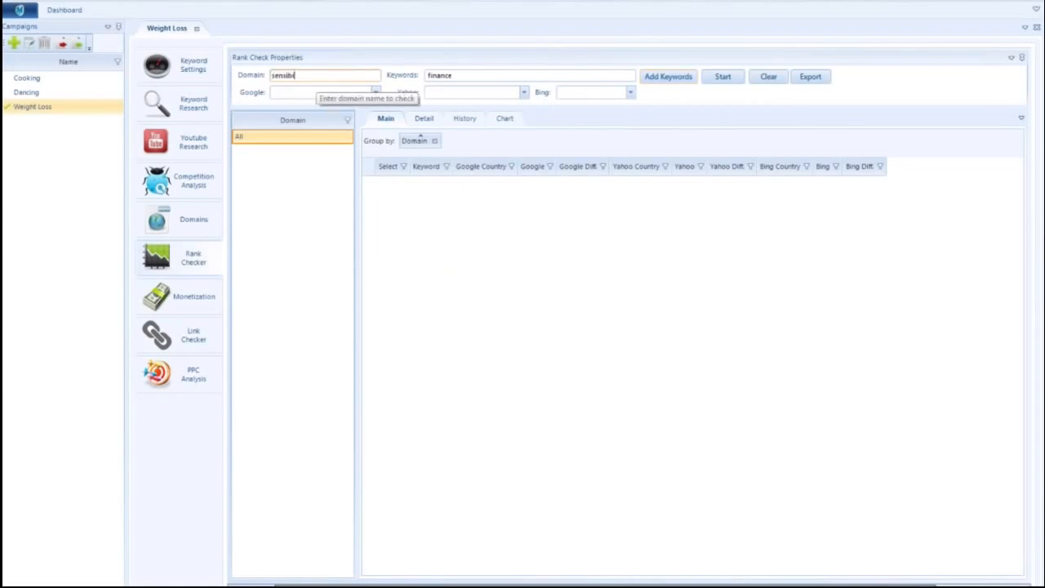
{"action": "type", "text": "emoneytips.com"}
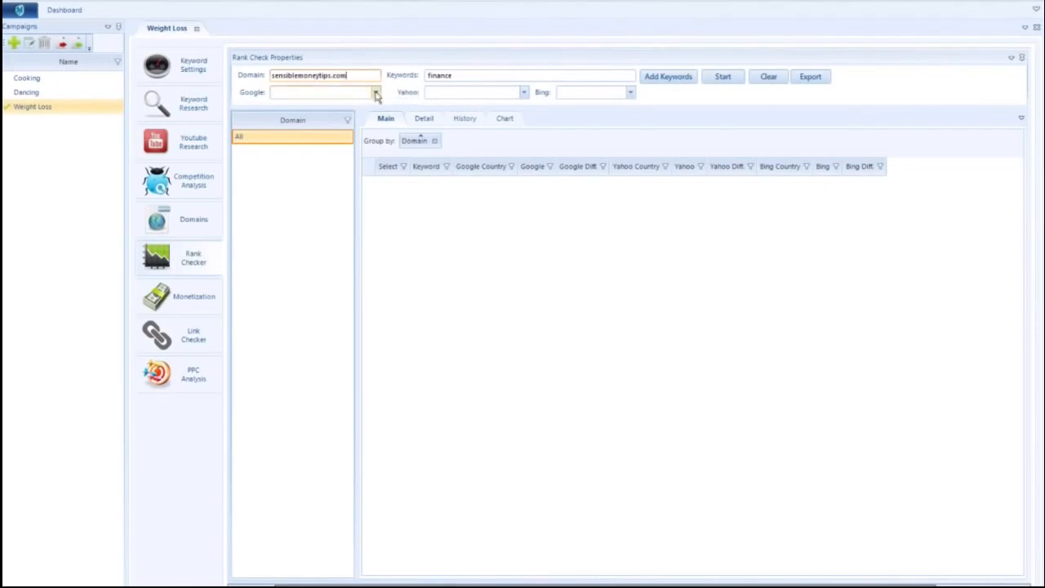
{"action": "left_click", "coordinate": [376, 93]}
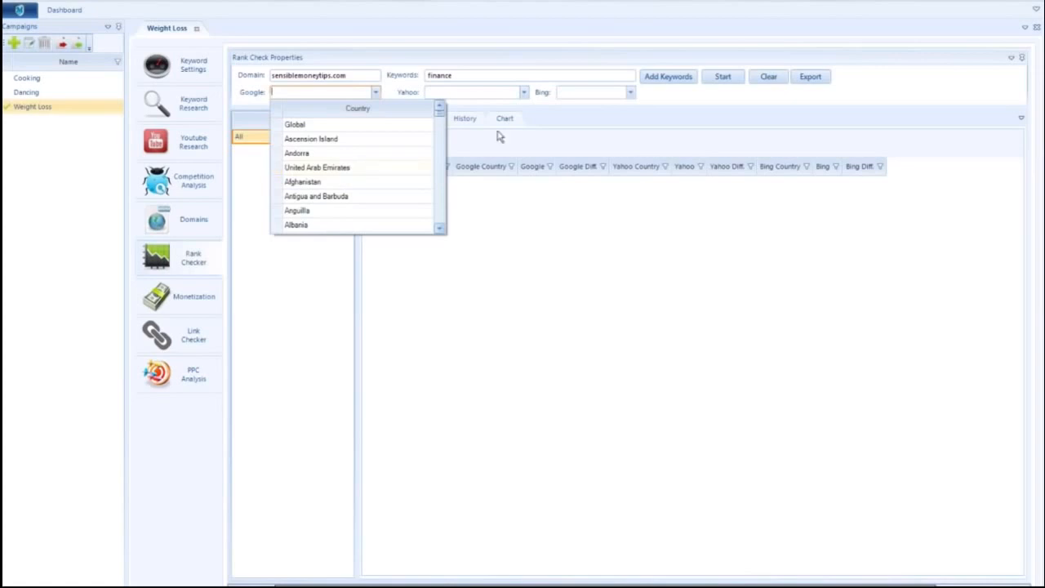
{"action": "left_click", "coordinate": [523, 92]}
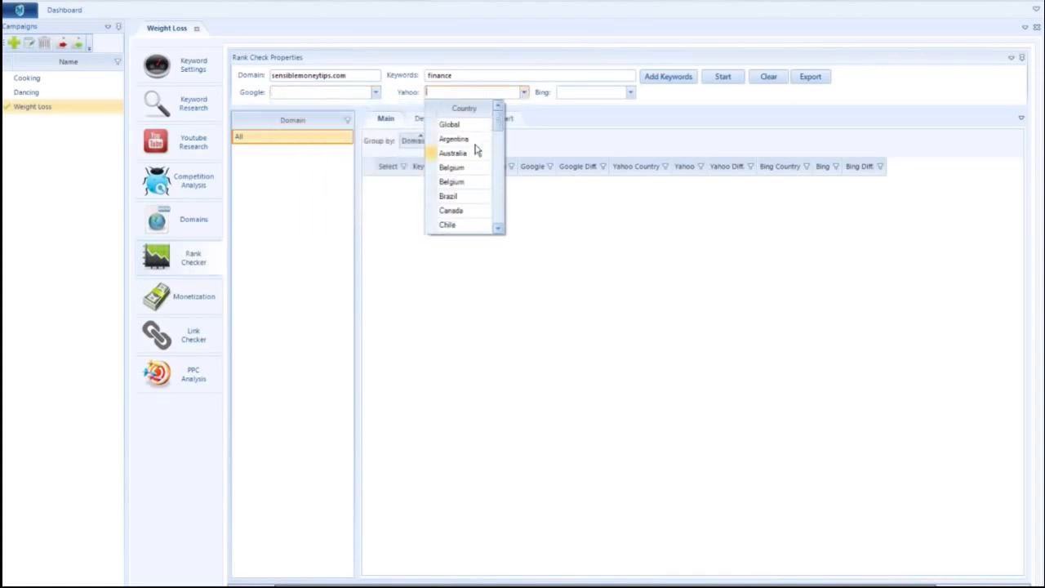
{"action": "left_click", "coordinate": [243, 99]}
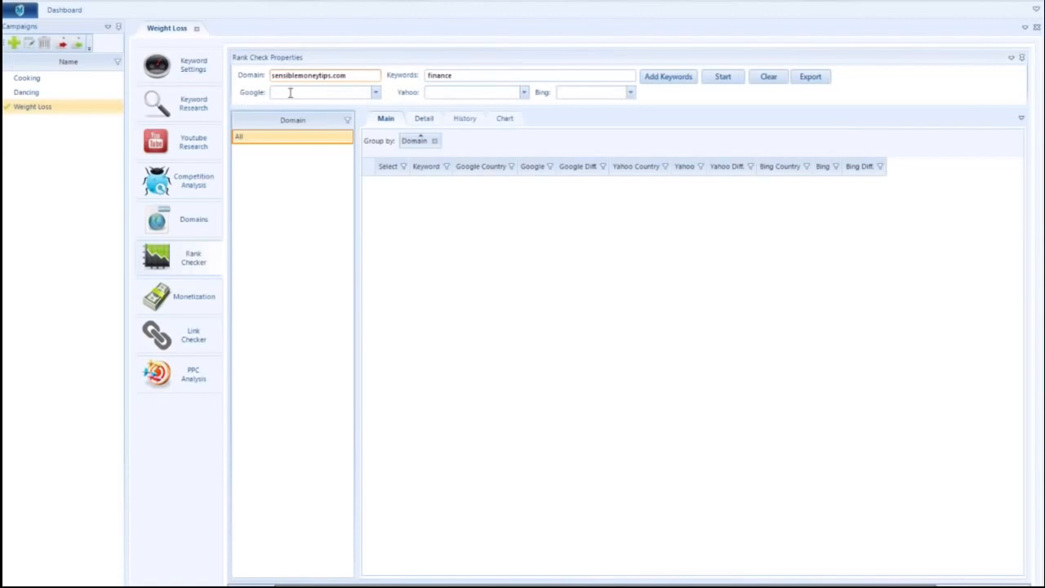
Step: Set the Google, Yahoo and Bing search engines to Global for the rank check
{"action": "left_click", "coordinate": [682, 80]}
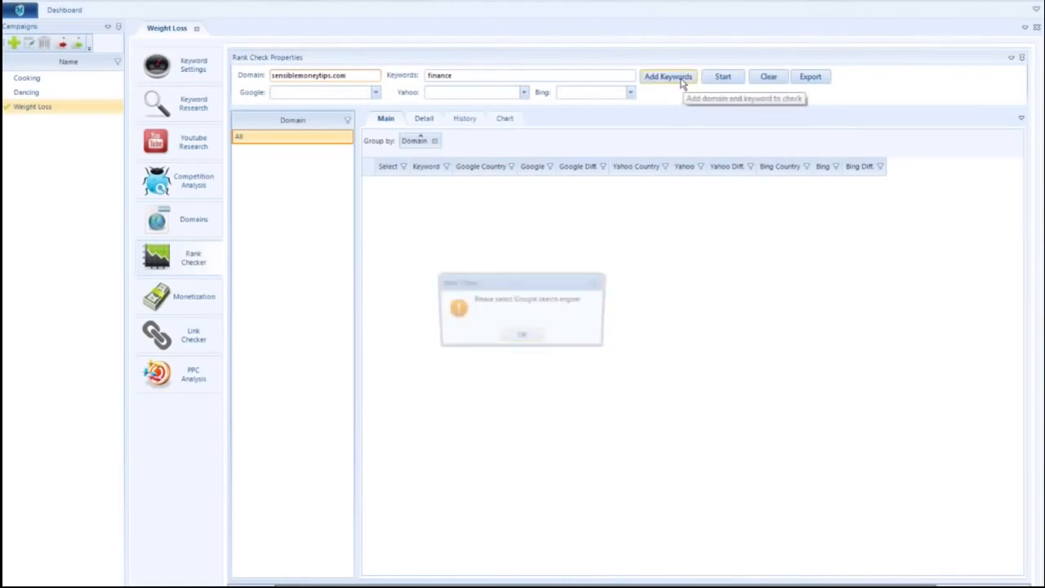
{"action": "left_click", "coordinate": [521, 336]}
{"action": "left_click", "coordinate": [376, 92]}
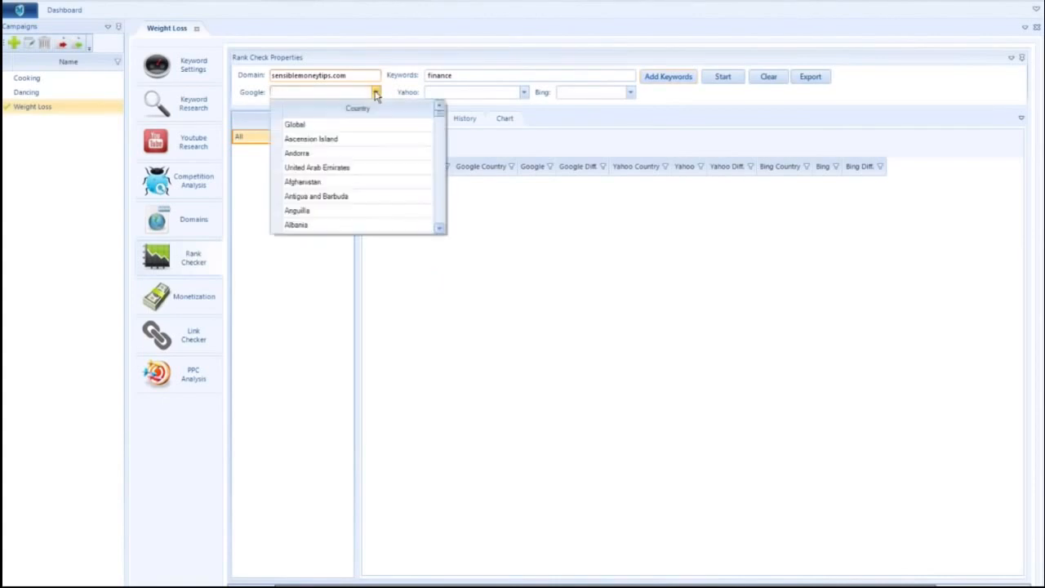
{"action": "left_click", "coordinate": [349, 126]}
{"action": "left_click", "coordinate": [663, 75]}
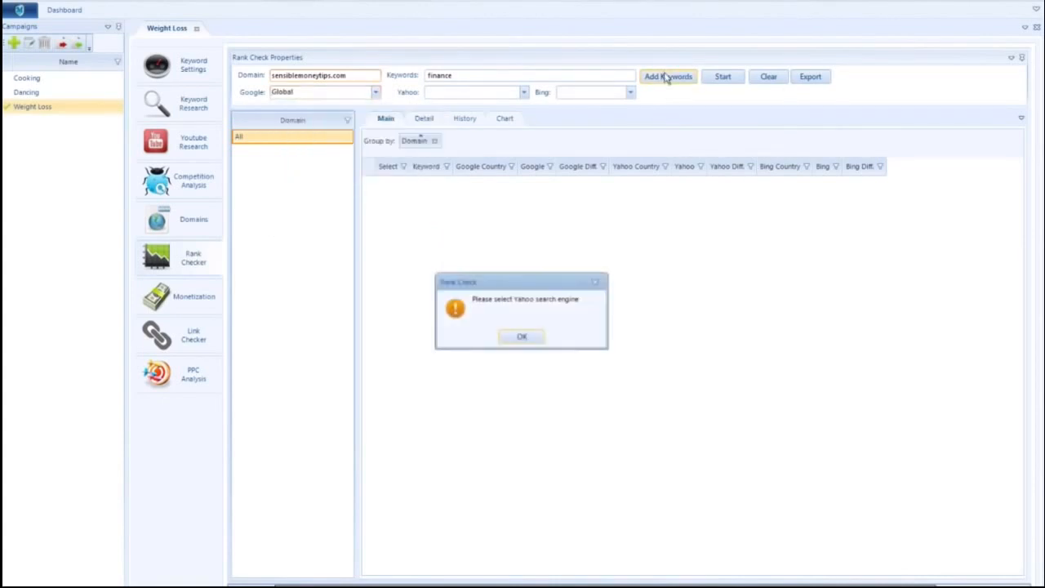
{"action": "left_click", "coordinate": [523, 333]}
{"action": "left_click", "coordinate": [523, 93]}
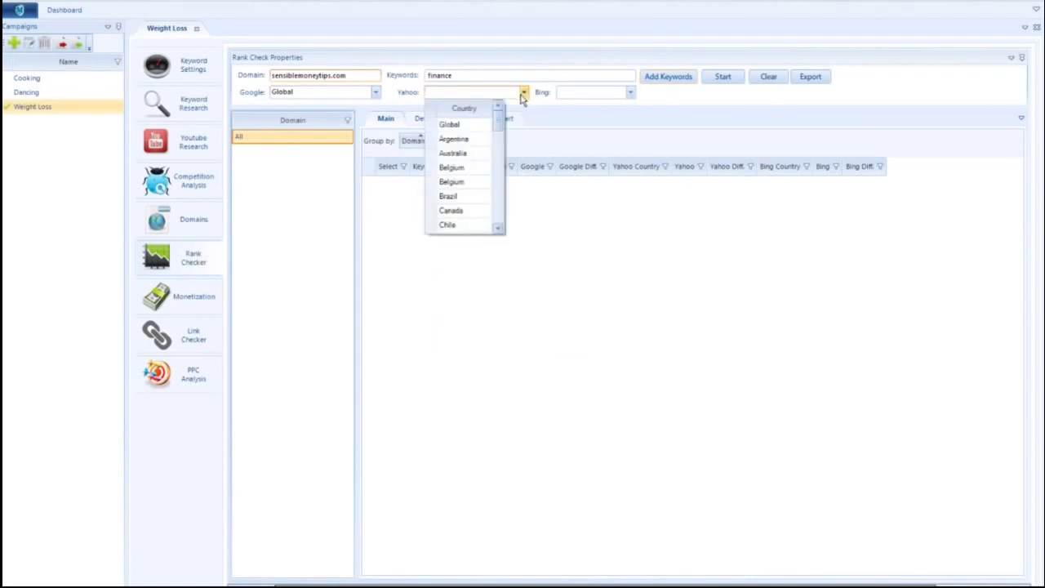
{"action": "left_click", "coordinate": [479, 125]}
{"action": "left_click", "coordinate": [631, 93]}
{"action": "left_click", "coordinate": [586, 140]}
Step: Add the "finance" keyword to the rank check list and group the list by Keyword under Domain
{"action": "left_click", "coordinate": [674, 79]}
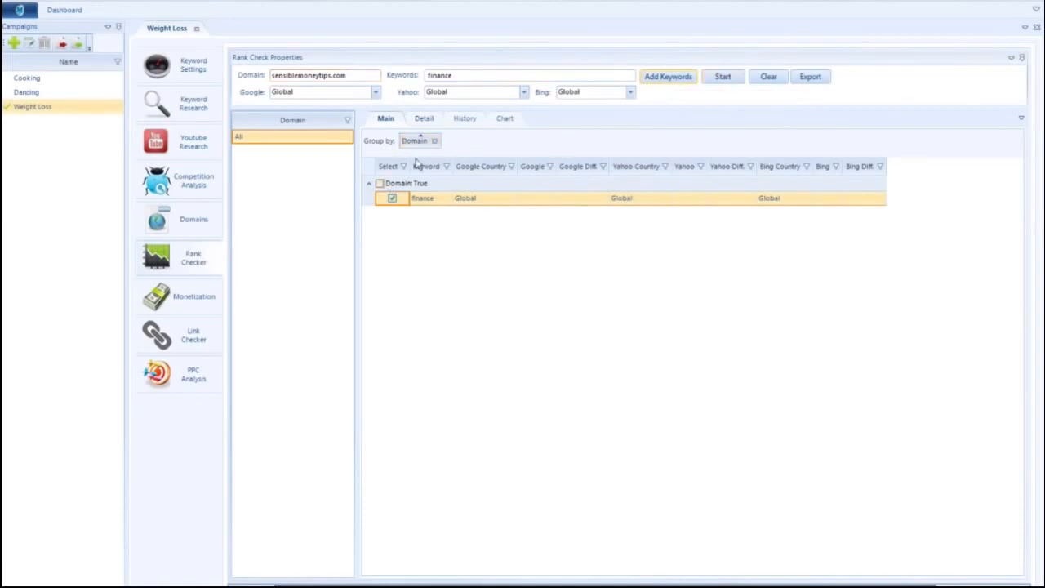
{"action": "left_click_drag", "start_coordinate": [433, 169], "coordinate": [467, 156]}
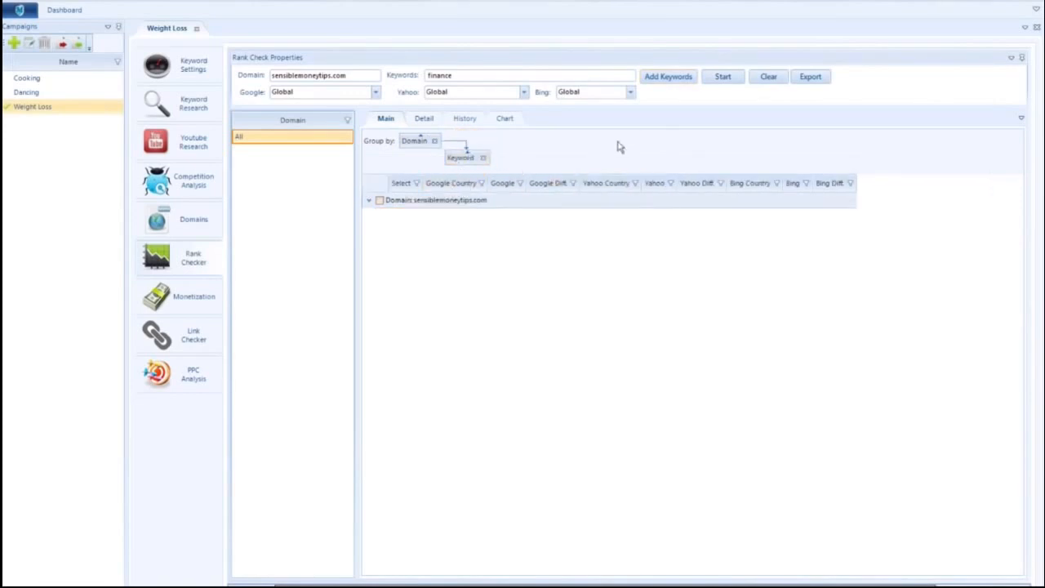
Step: Go to the campaign's Monetization module and search Amazon products for "weight loss"
{"action": "left_click", "coordinate": [182, 299]}
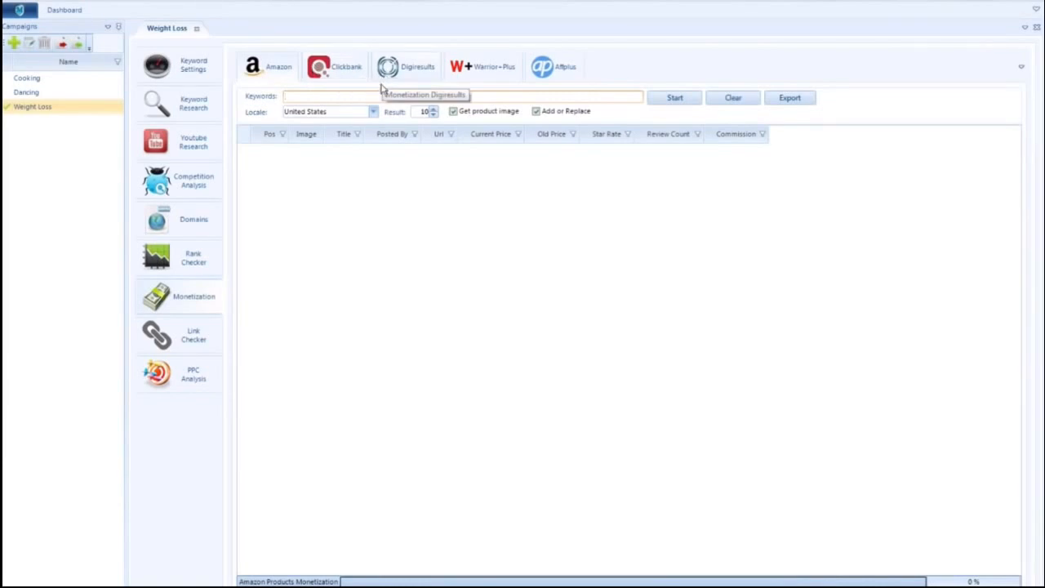
{"action": "type", "text": "weight loss"}
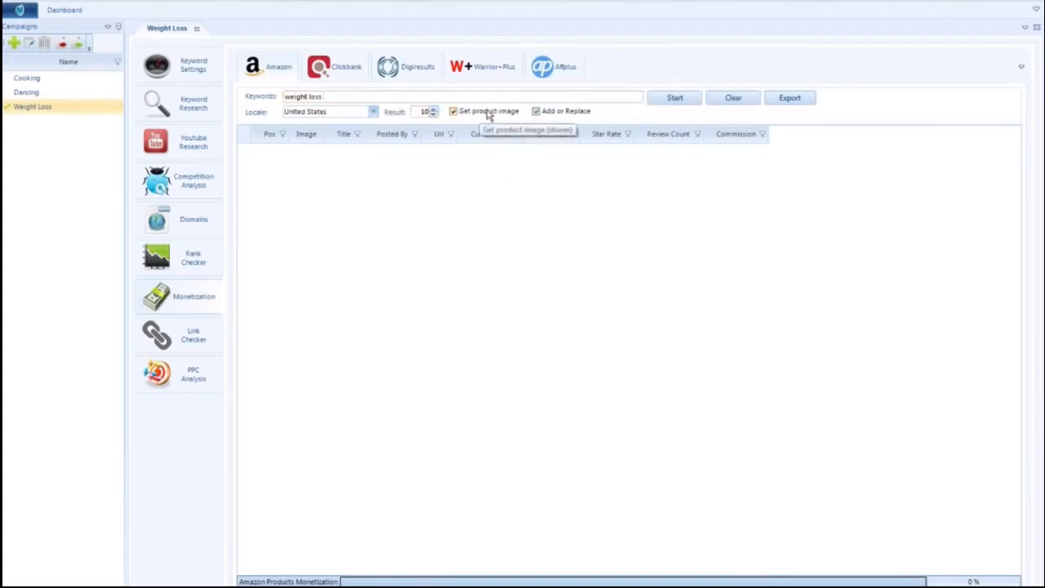
{"action": "left_click", "coordinate": [674, 99]}
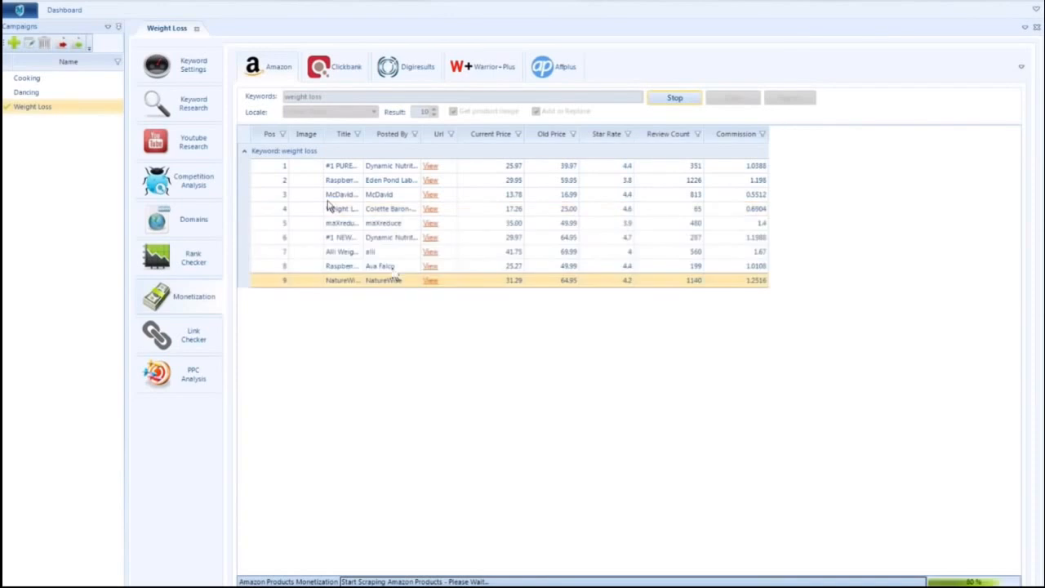
Step: Look through the Amazon weight loss products, checking their images, prices, ratings and commissions
{"action": "left_click", "coordinate": [243, 152]}
{"action": "left_click_drag", "start_coordinate": [1014, 294], "coordinate": [1006, 403]}
{"action": "scroll", "coordinate": [984, 415], "scroll_direction": "down", "scroll_amount": 3}
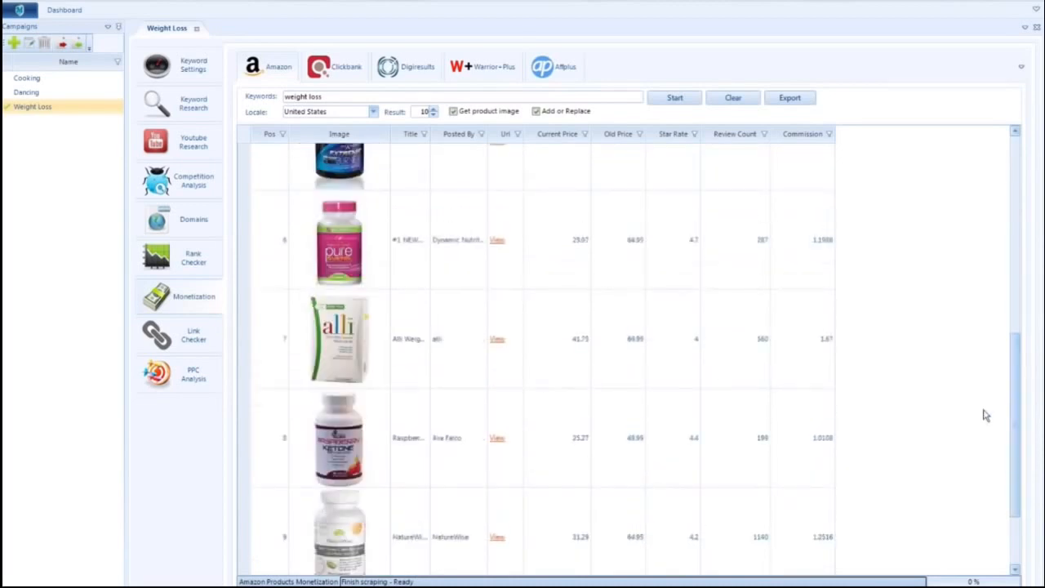
{"action": "scroll", "coordinate": [737, 294], "scroll_direction": "up", "scroll_amount": 6}
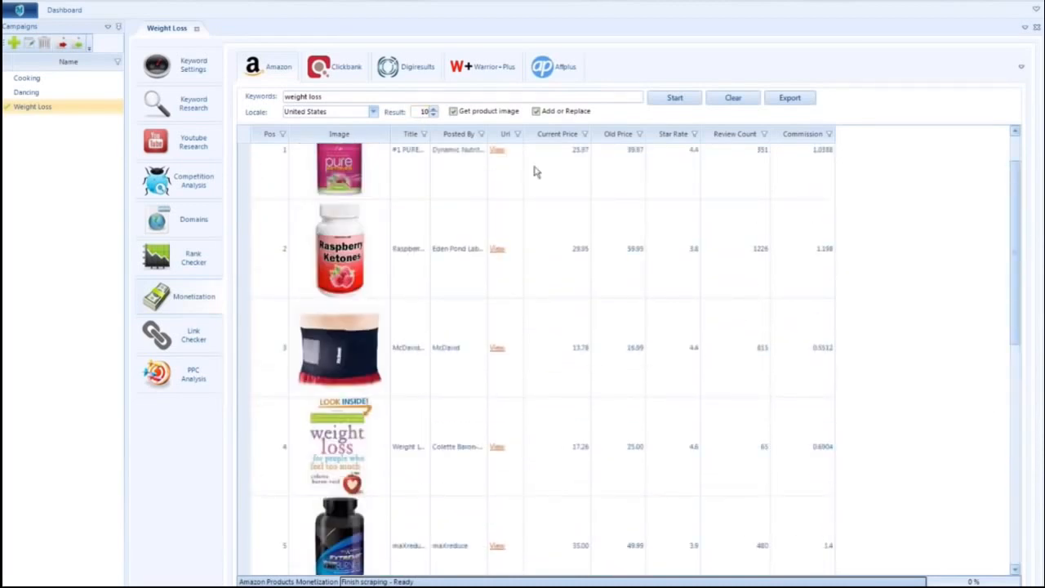
{"action": "scroll", "coordinate": [534, 172], "scroll_direction": "up", "scroll_amount": 1}
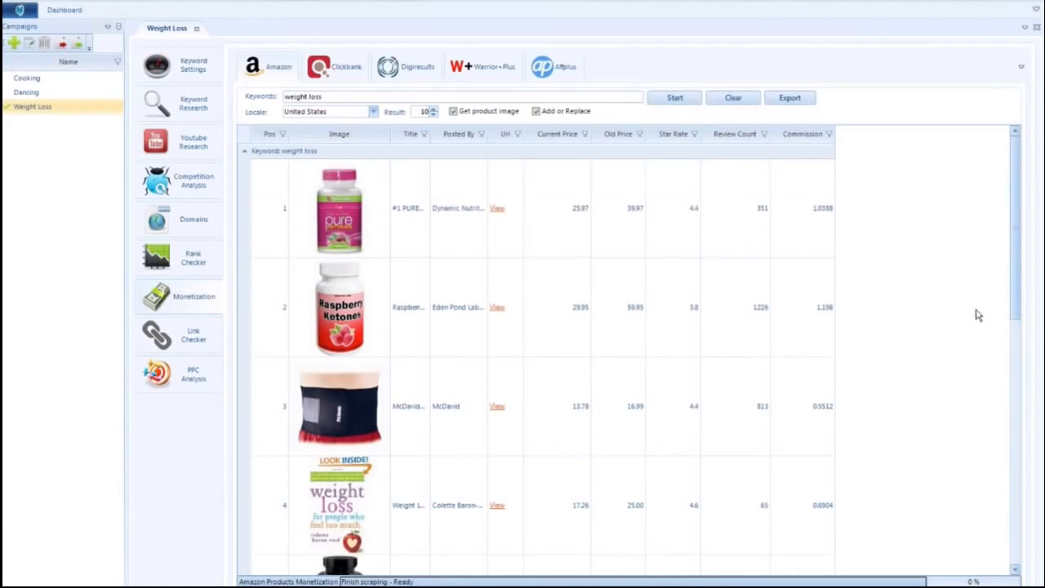
Step: Sort the Amazon product results by review count
{"action": "left_click", "coordinate": [743, 141]}
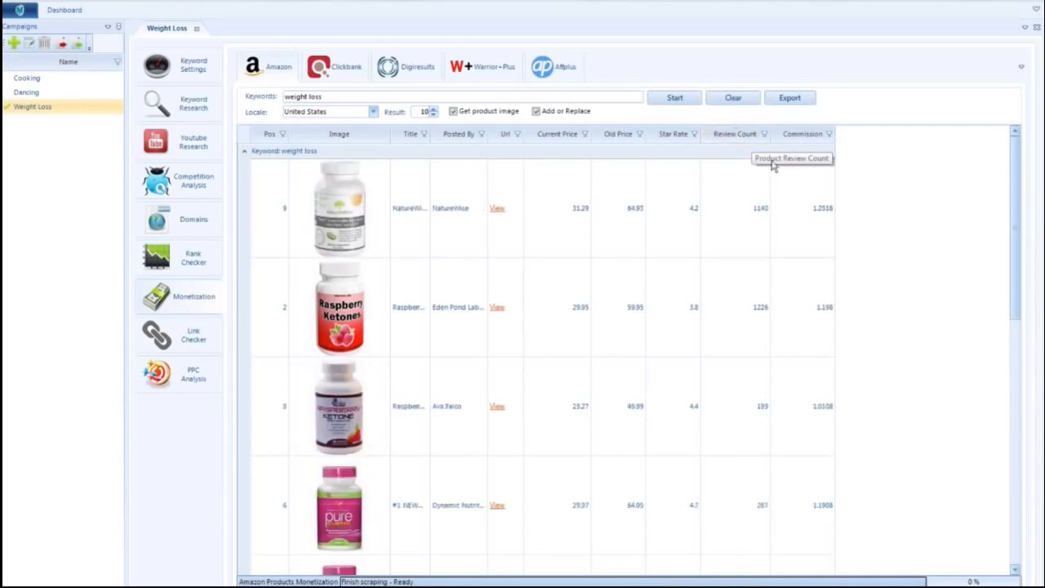
{"action": "left_click", "coordinate": [744, 138]}
{"action": "left_click", "coordinate": [745, 138]}
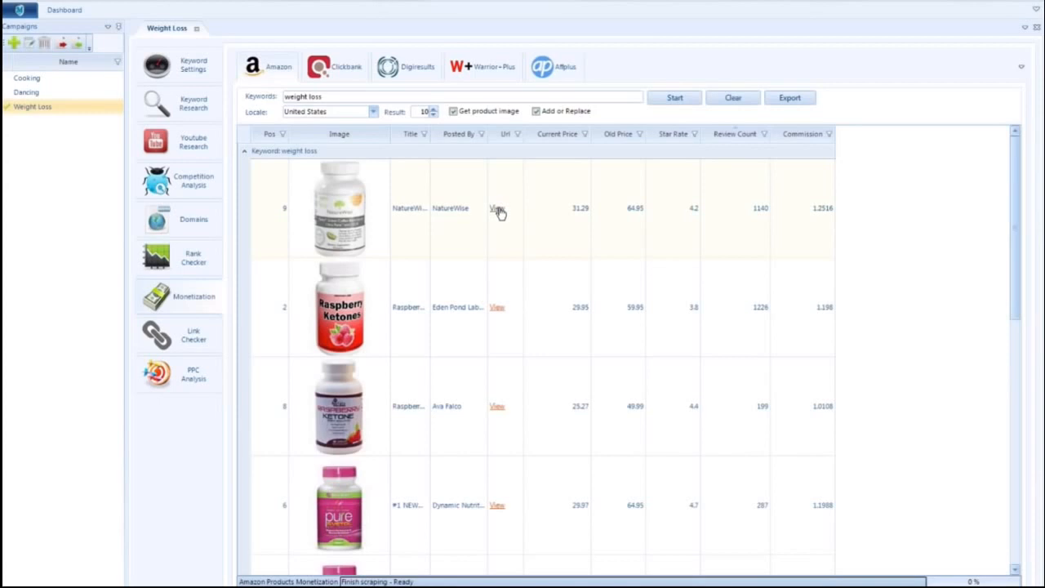
Step: Search Clickbank products for "weight loss", keeping the Gravity sort from high to low
{"action": "left_click", "coordinate": [338, 72]}
{"action": "left_click", "coordinate": [338, 98]}
{"action": "type", "text": "weight loss"}
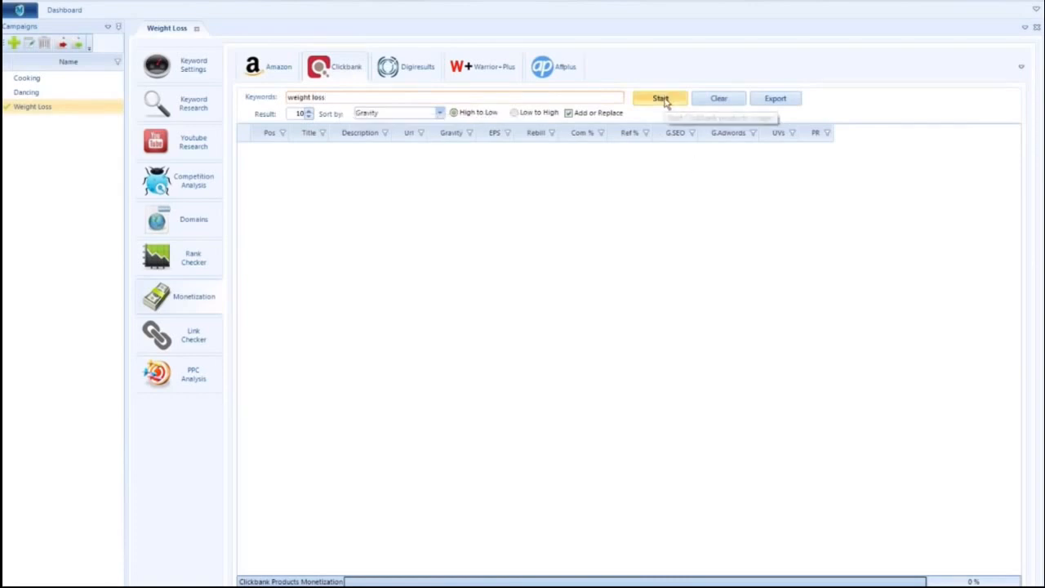
{"action": "left_click", "coordinate": [663, 101]}
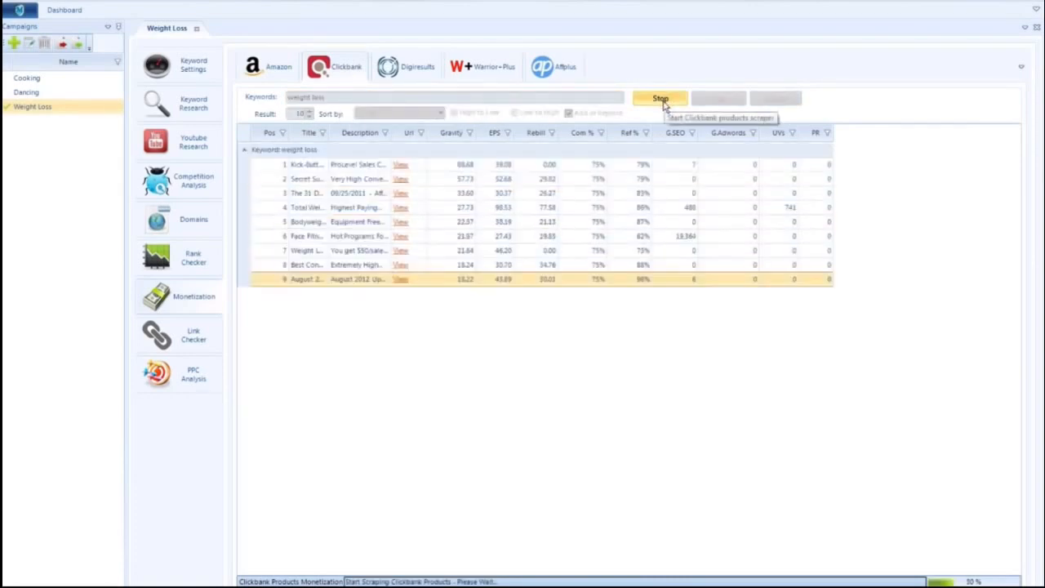
Step: Widen the Title column of the Clickbank results to fit the full names and sort the products by title
{"action": "left_click", "coordinate": [244, 151]}
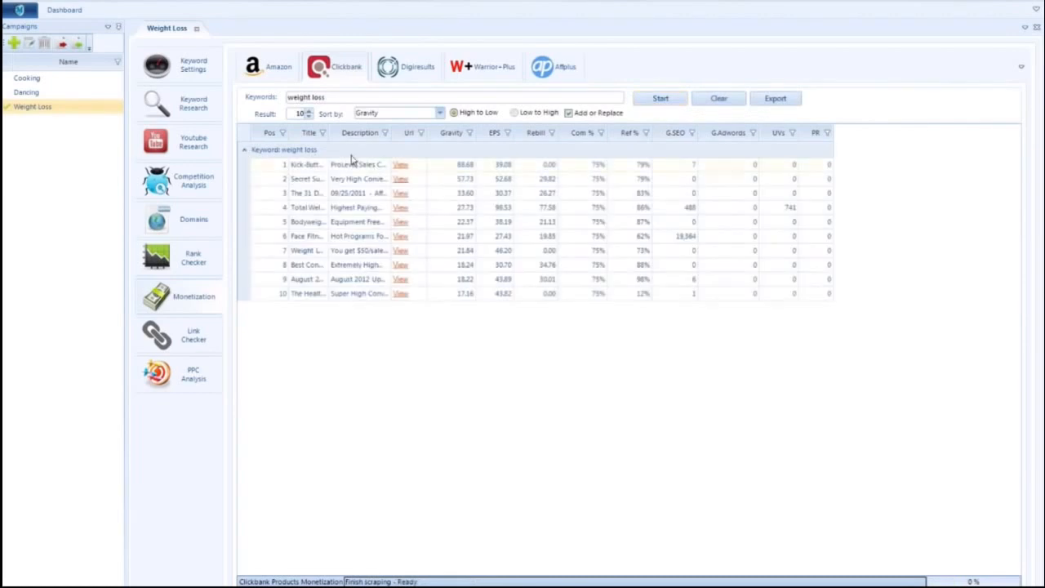
{"action": "left_click", "coordinate": [328, 166]}
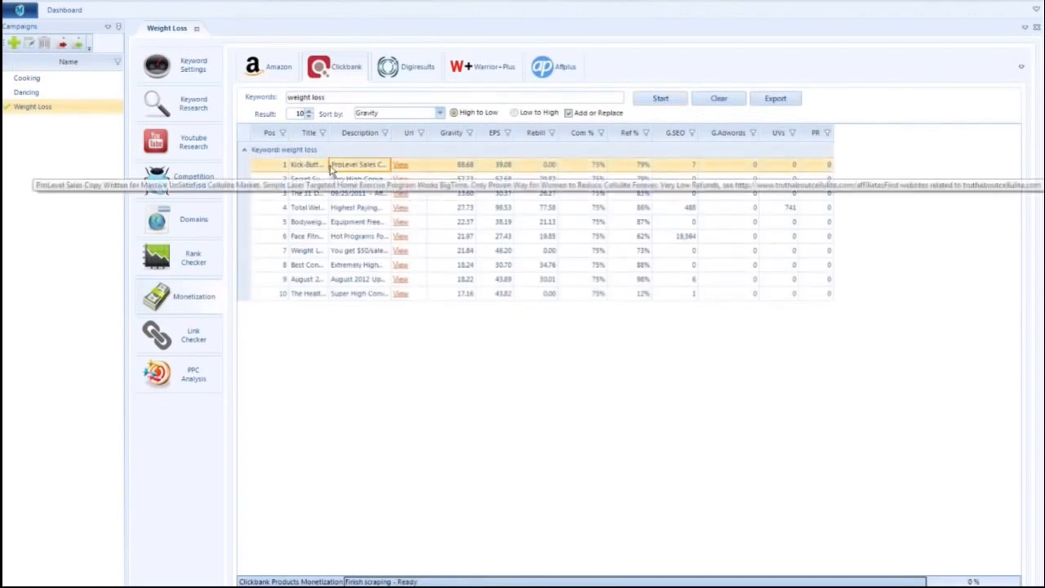
{"action": "left_click_drag", "start_coordinate": [395, 131], "coordinate": [510, 133]}
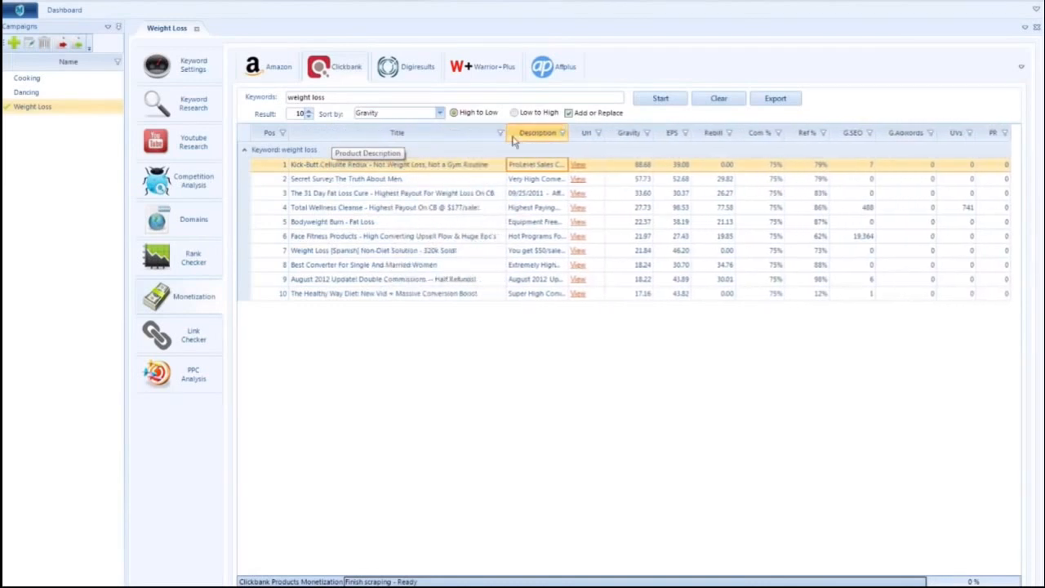
{"action": "left_click", "coordinate": [439, 112]}
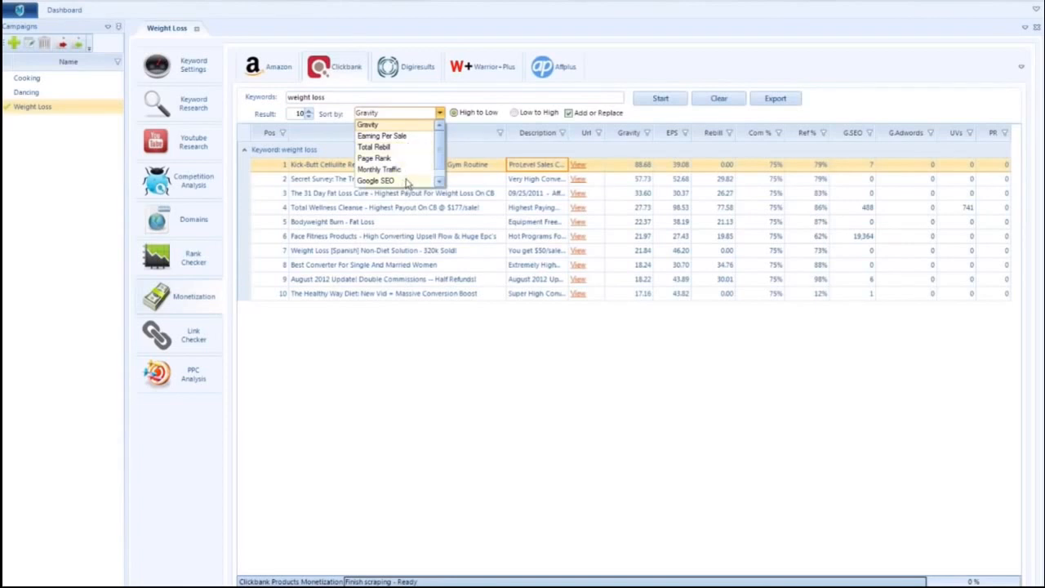
{"action": "left_click", "coordinate": [476, 140]}
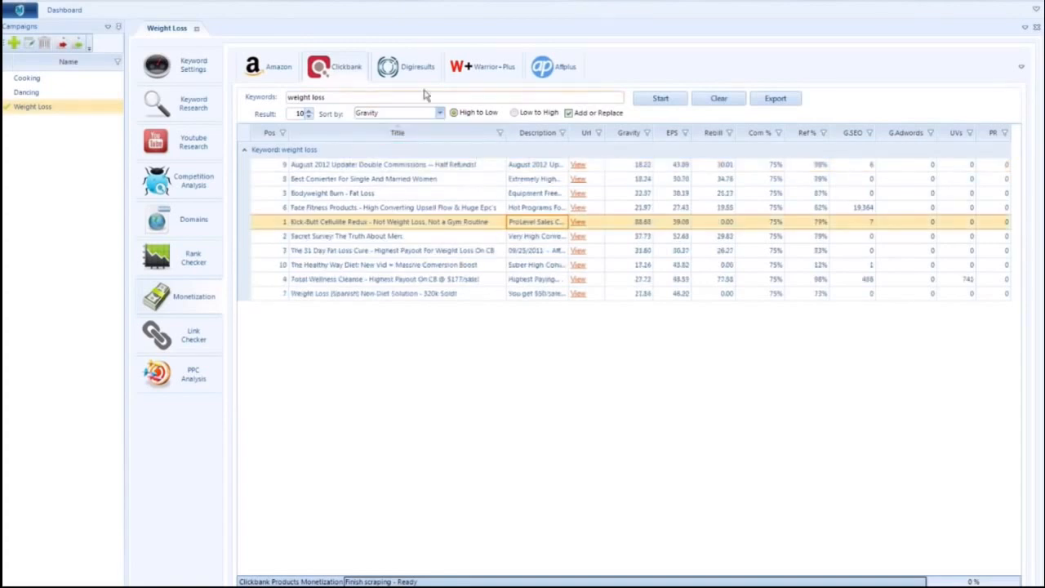
Step: Open the Digiresults monetization source to examine its search and sort options
{"action": "left_click", "coordinate": [413, 64]}
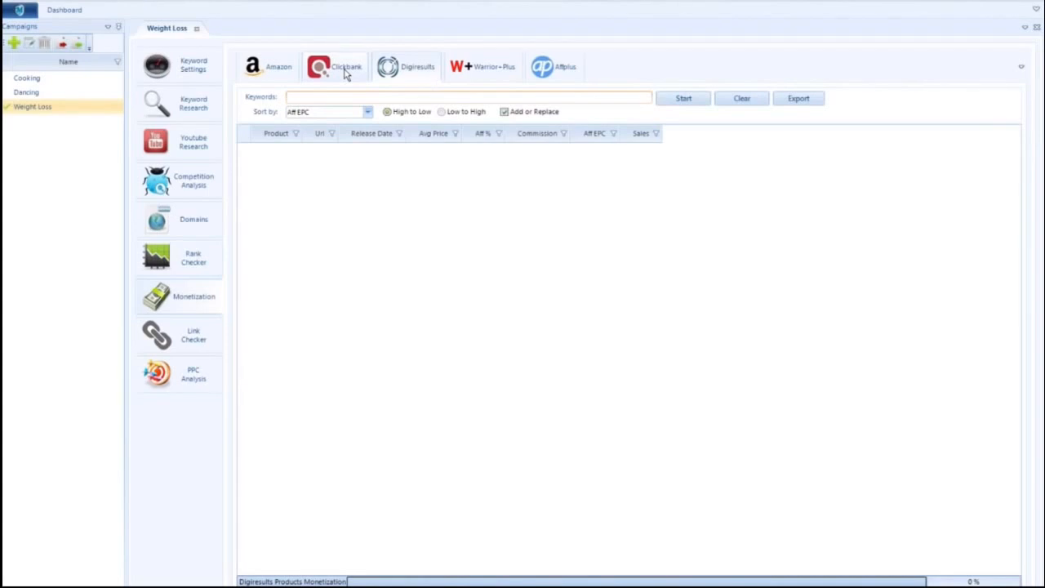
Step: Fetch the WSO of the Day offers in Warrior+Plus and widen their Title column
{"action": "left_click", "coordinate": [470, 78]}
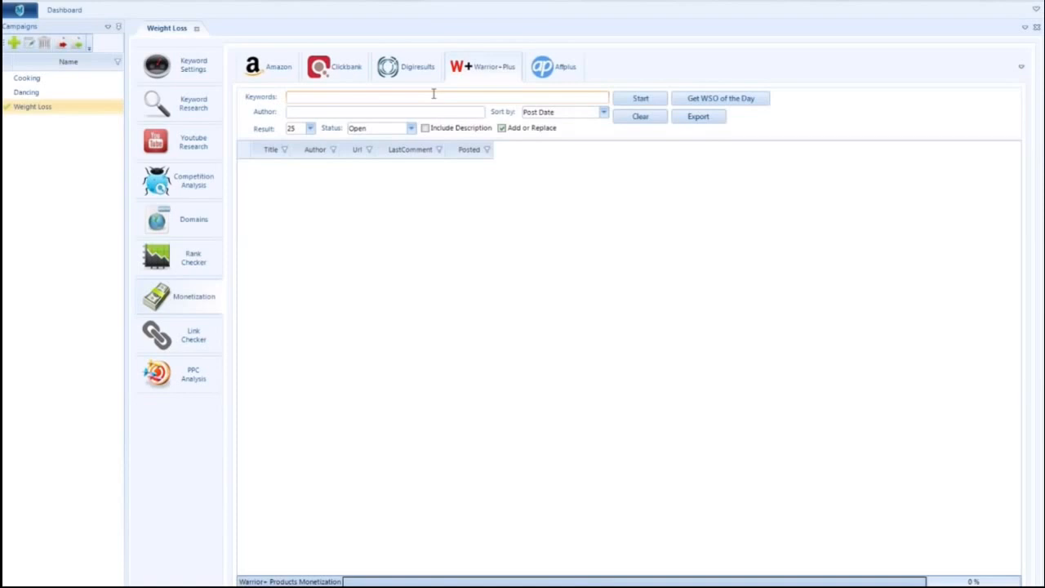
{"action": "left_click", "coordinate": [727, 107]}
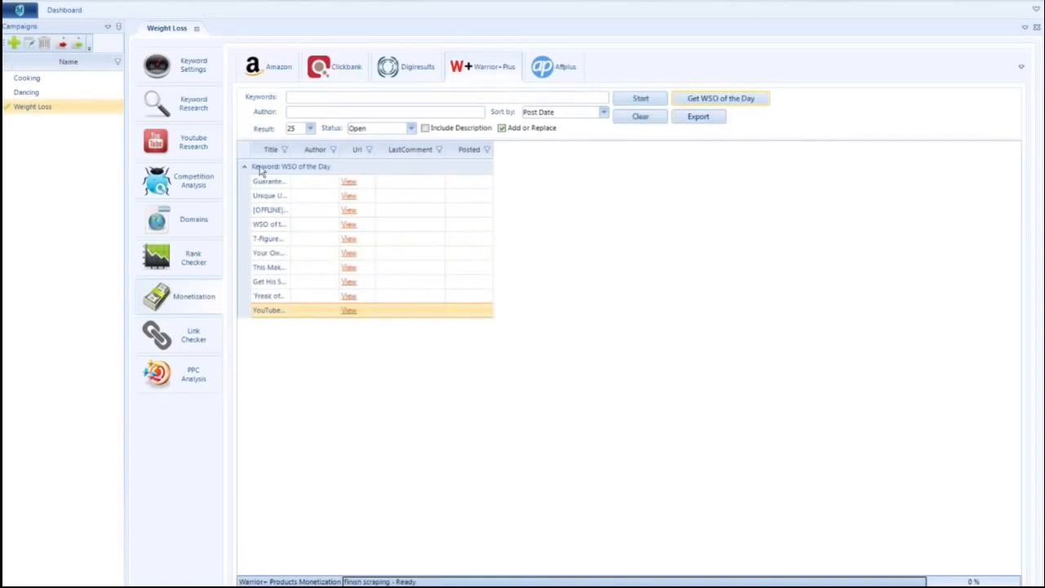
{"action": "left_click_drag", "start_coordinate": [291, 151], "coordinate": [341, 155]}
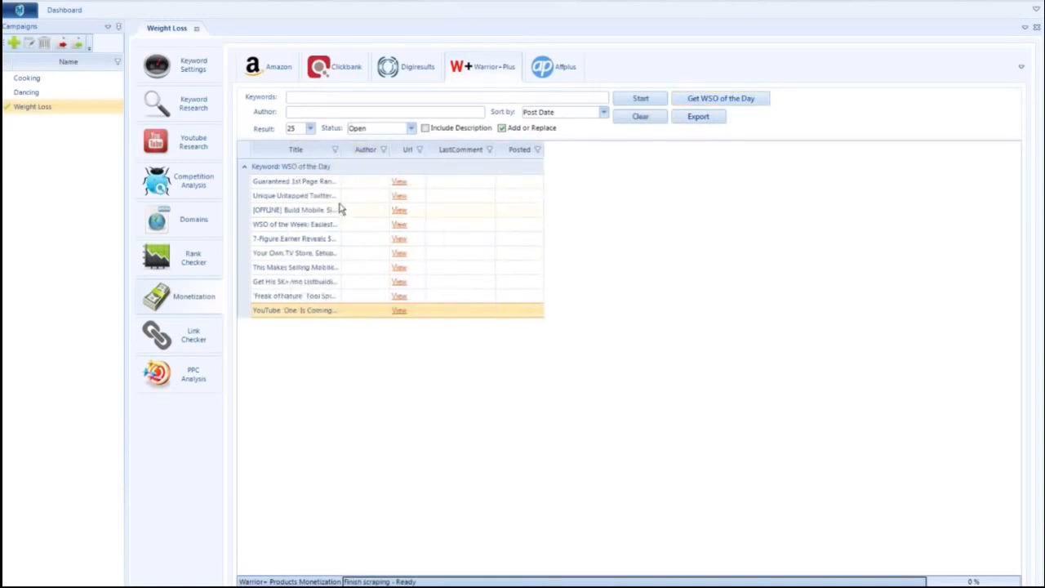
Step: Search Warrior+Plus products for the keyword "seo" with the Open status and 25 results
{"action": "left_click", "coordinate": [318, 98]}
{"action": "type", "text": "seo"}
{"action": "left_click", "coordinate": [640, 98]}
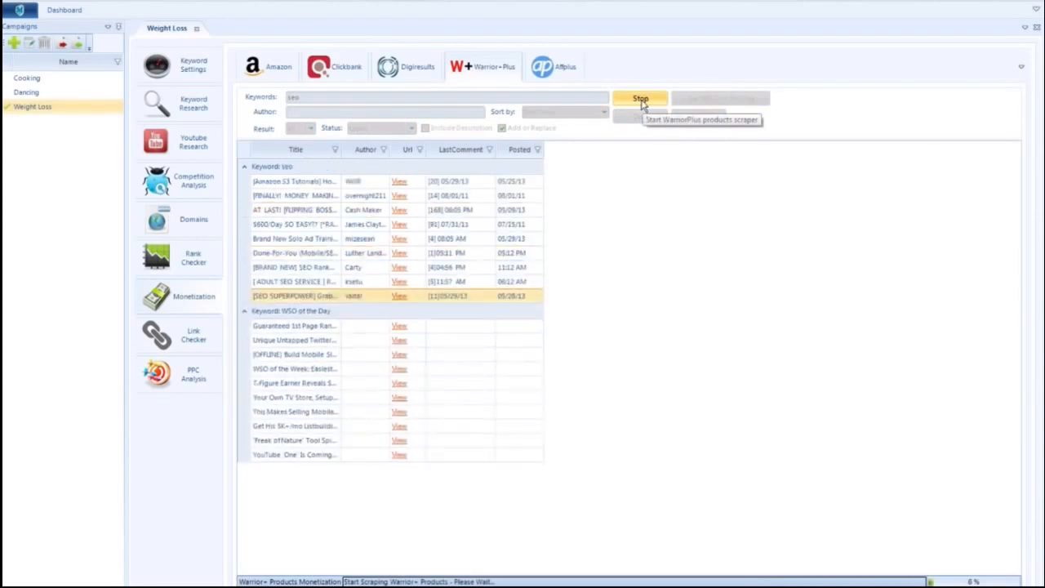
{"action": "left_click", "coordinate": [244, 167]}
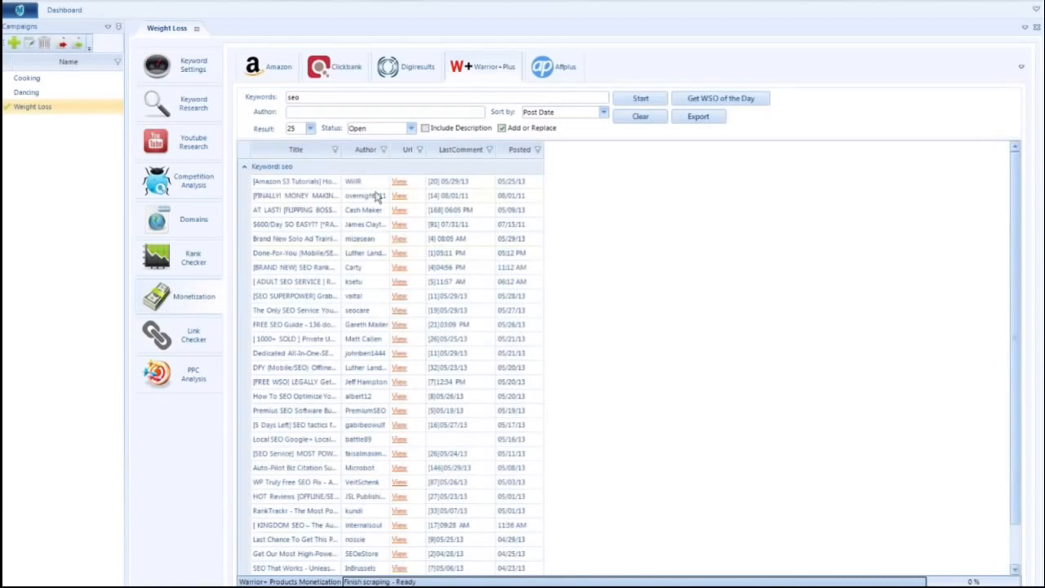
Step: Examine the Warrior+Plus results and the available Status choices, and open the Affplus monetization source
{"action": "scroll", "coordinate": [372, 318], "scroll_direction": "down", "scroll_amount": 1}
{"action": "scroll", "coordinate": [372, 318], "scroll_direction": "up", "scroll_amount": 1}
{"action": "left_click", "coordinate": [412, 131]}
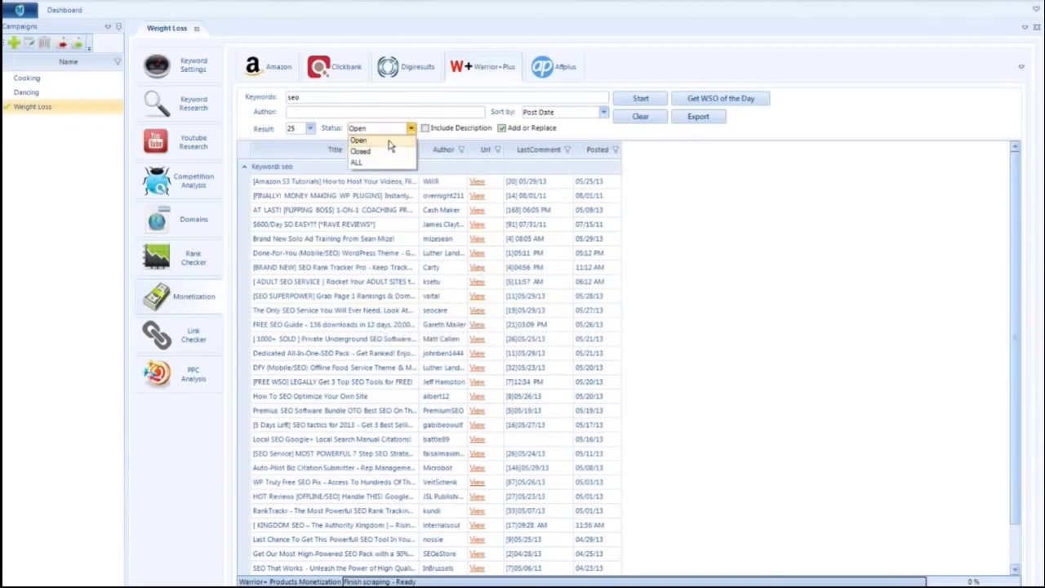
{"action": "left_click", "coordinate": [552, 68]}
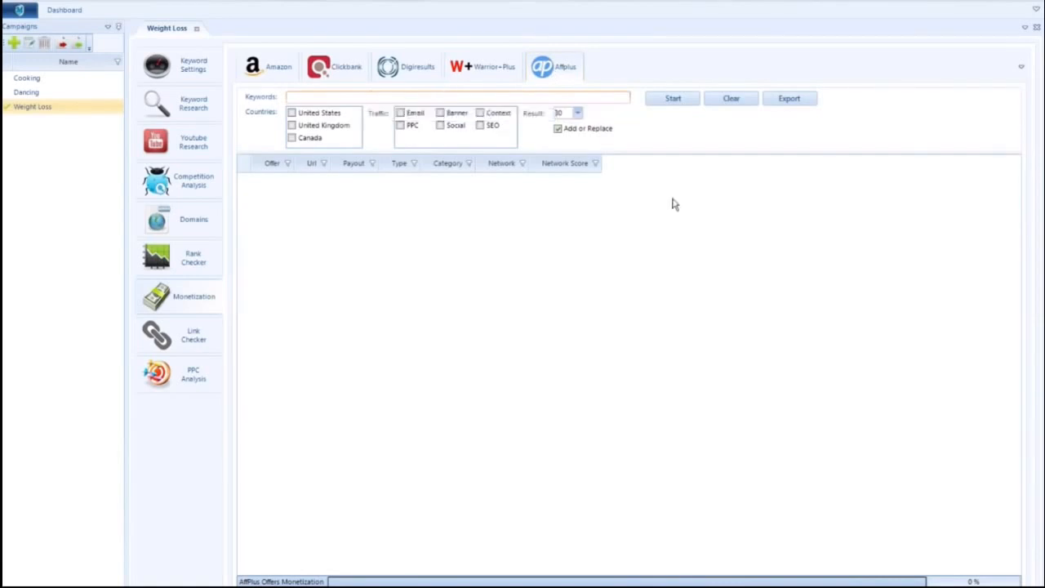
{"action": "left_click", "coordinate": [177, 343]}
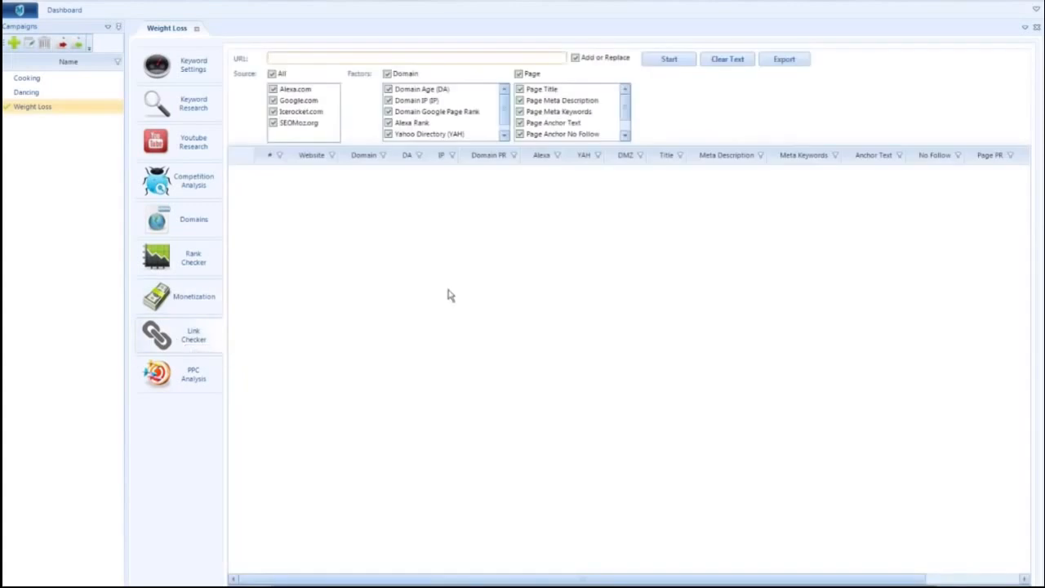
{"action": "type", "text": "http://sensiblemoneytips.com"}
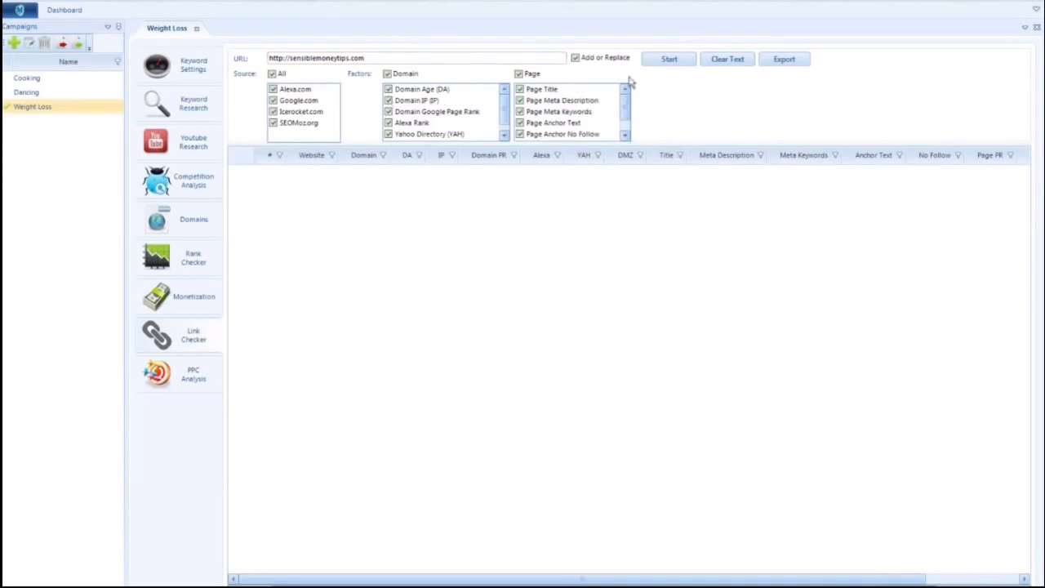
{"action": "left_click", "coordinate": [666, 61]}
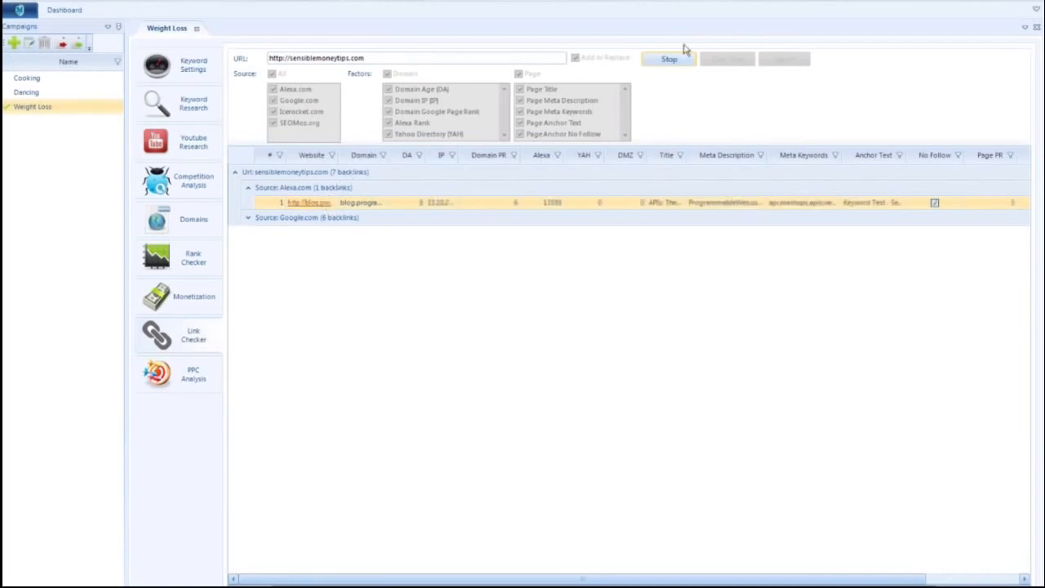
{"action": "left_click", "coordinate": [674, 61]}
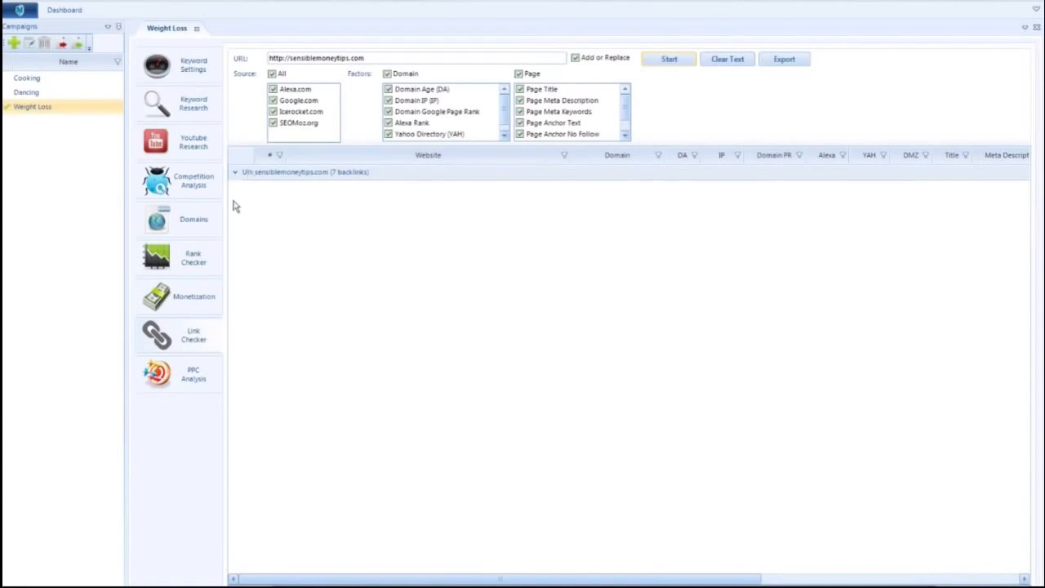
Step: Run a PPC Analysis for the keyword "weight loss supplements" and expand the keyword's list of ads
{"action": "left_click", "coordinate": [196, 376]}
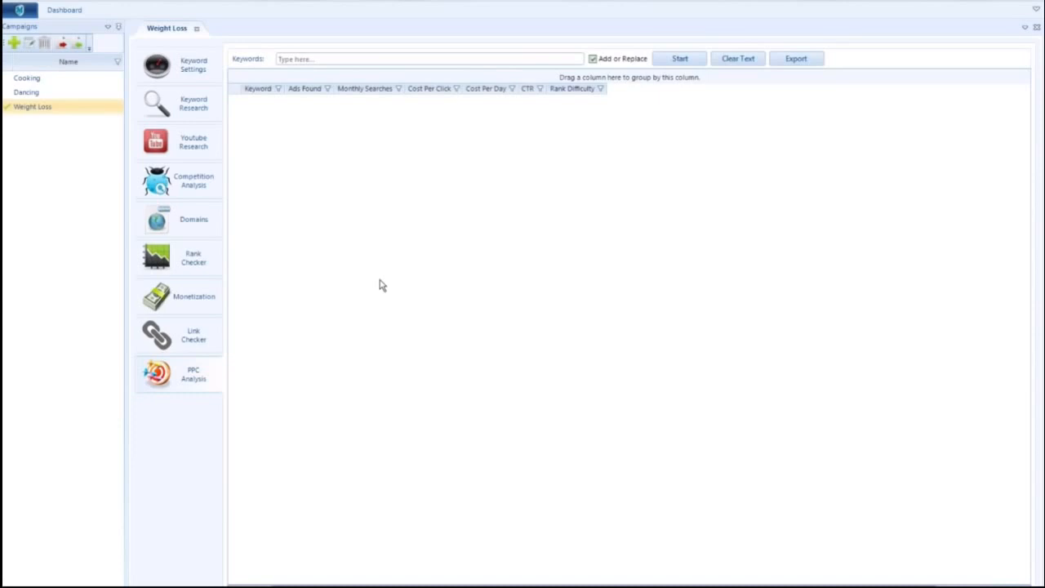
{"action": "left_click", "coordinate": [302, 59]}
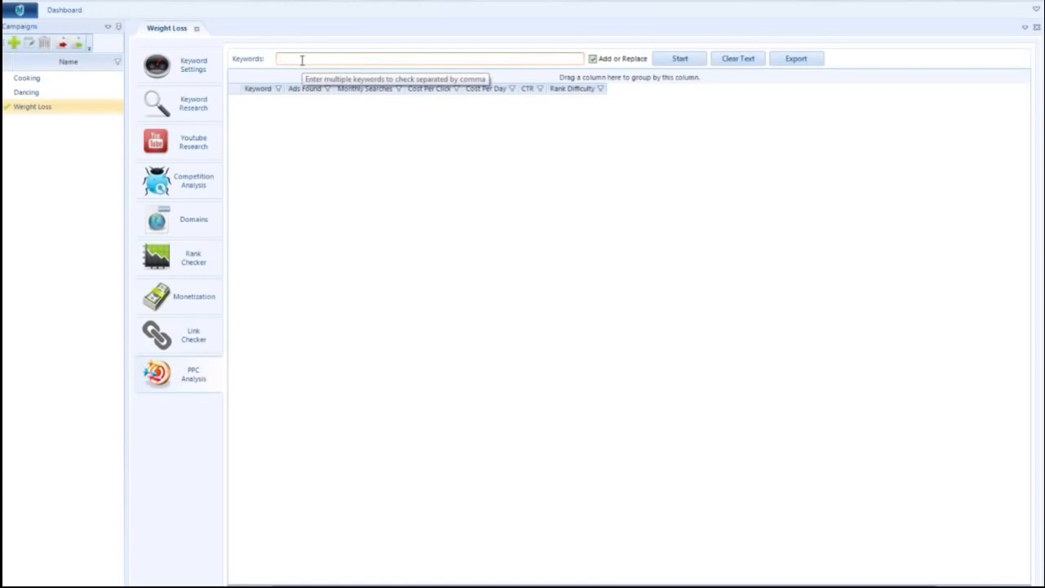
{"action": "type", "text": "weight loss supplements"}
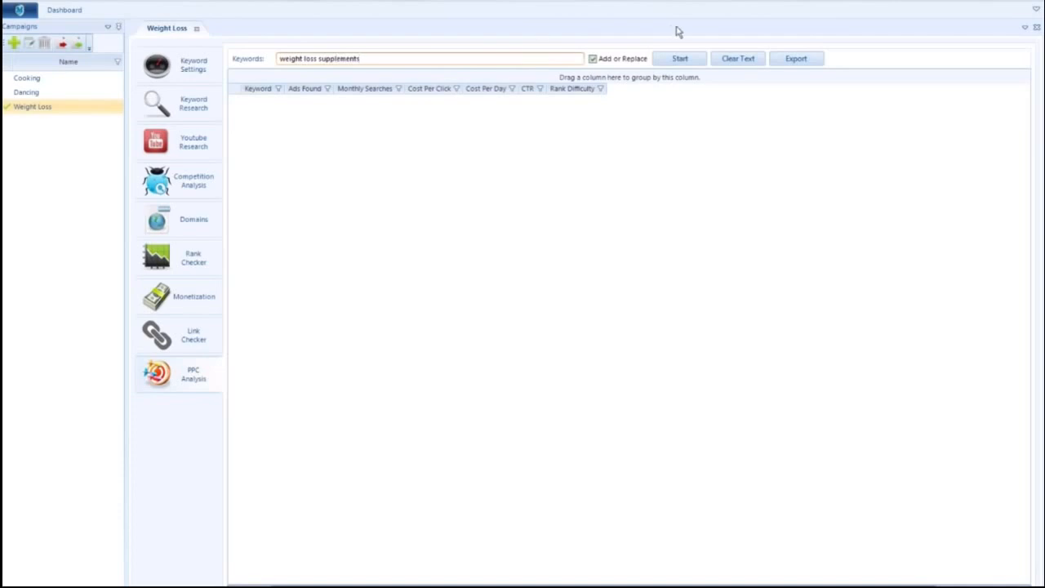
{"action": "left_click", "coordinate": [675, 60]}
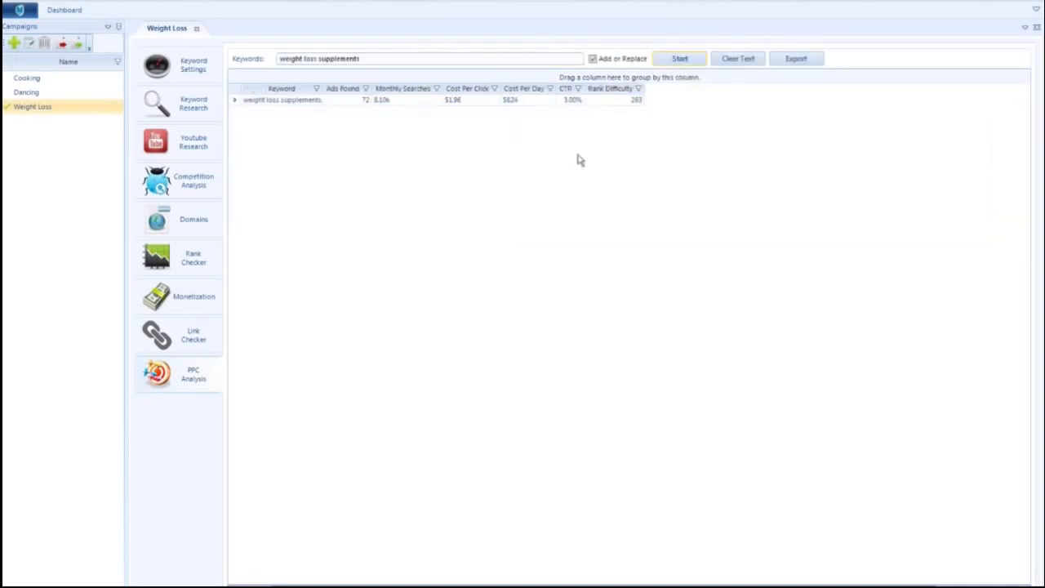
{"action": "left_click", "coordinate": [235, 101]}
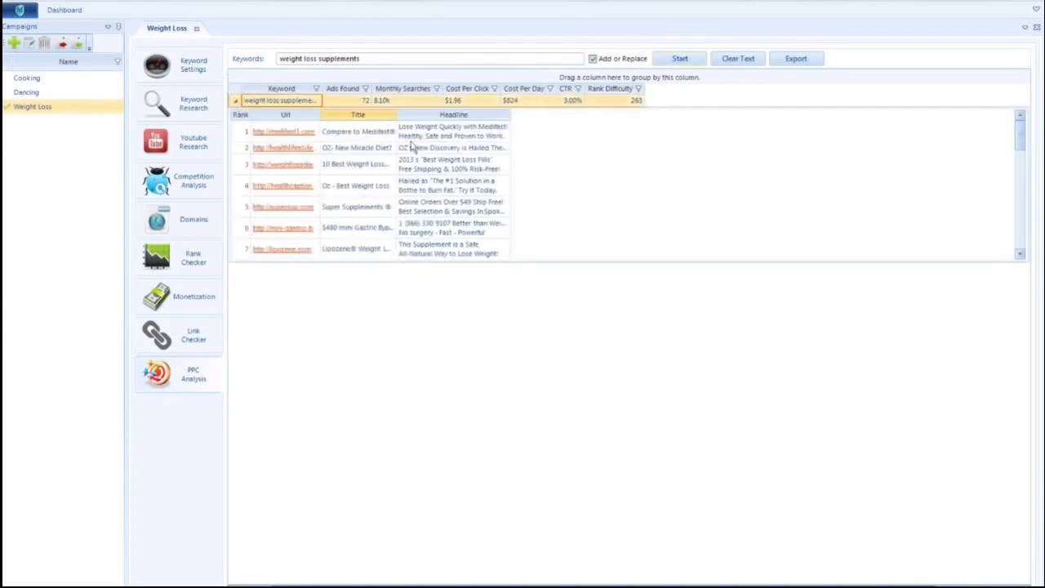
Step: Widen the Keyword column and the ad list's Url, Title and Headline columns to fit their text
{"action": "left_click_drag", "start_coordinate": [323, 87], "coordinate": [410, 88]}
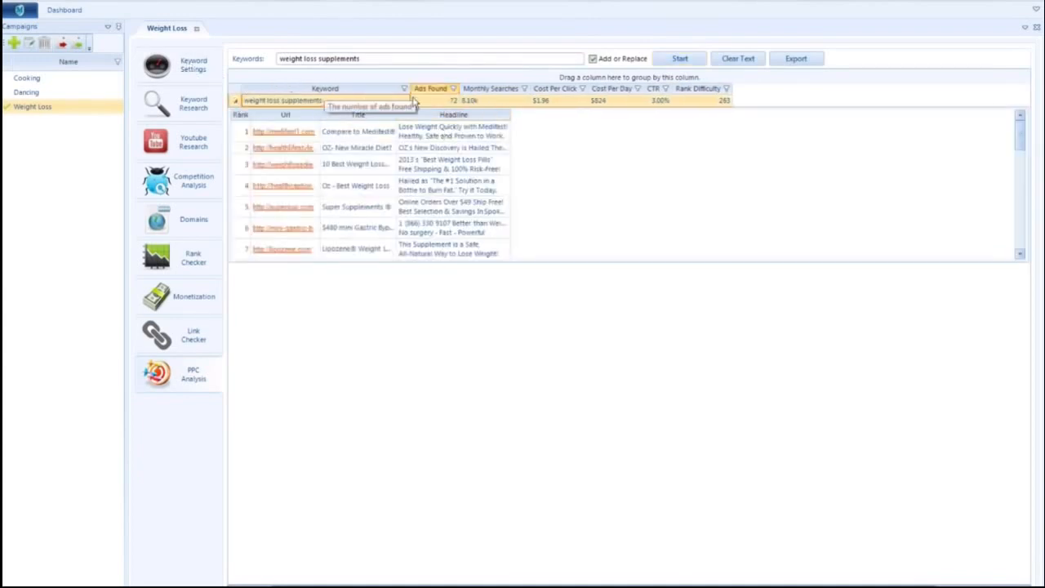
{"action": "left_click_drag", "start_coordinate": [318, 115], "coordinate": [383, 115]}
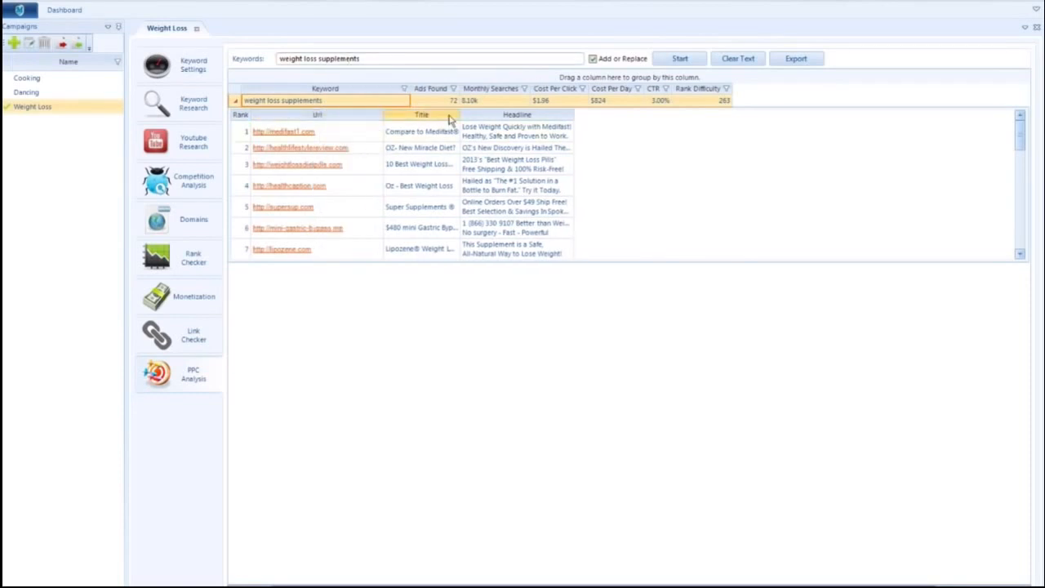
{"action": "left_click_drag", "start_coordinate": [459, 114], "coordinate": [535, 115]}
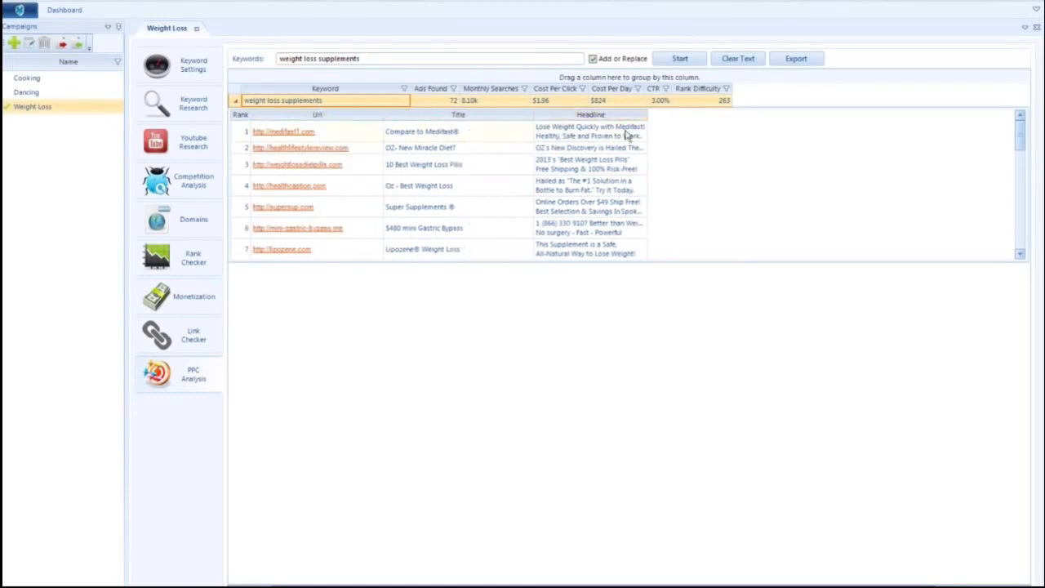
{"action": "left_click_drag", "start_coordinate": [648, 115], "coordinate": [719, 116]}
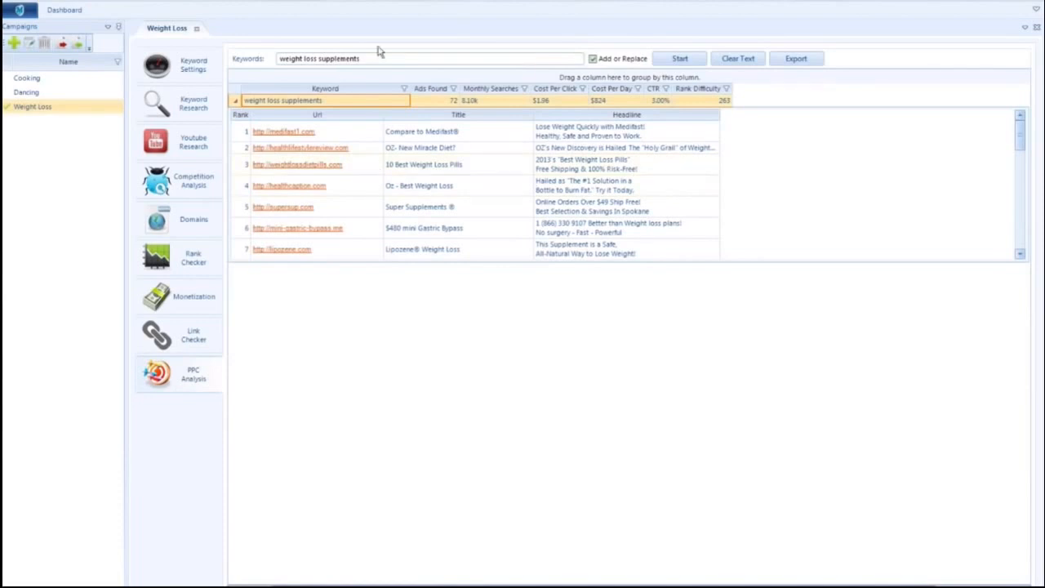
{"action": "left_click_drag", "start_coordinate": [367, 58], "coordinate": [280, 57]}
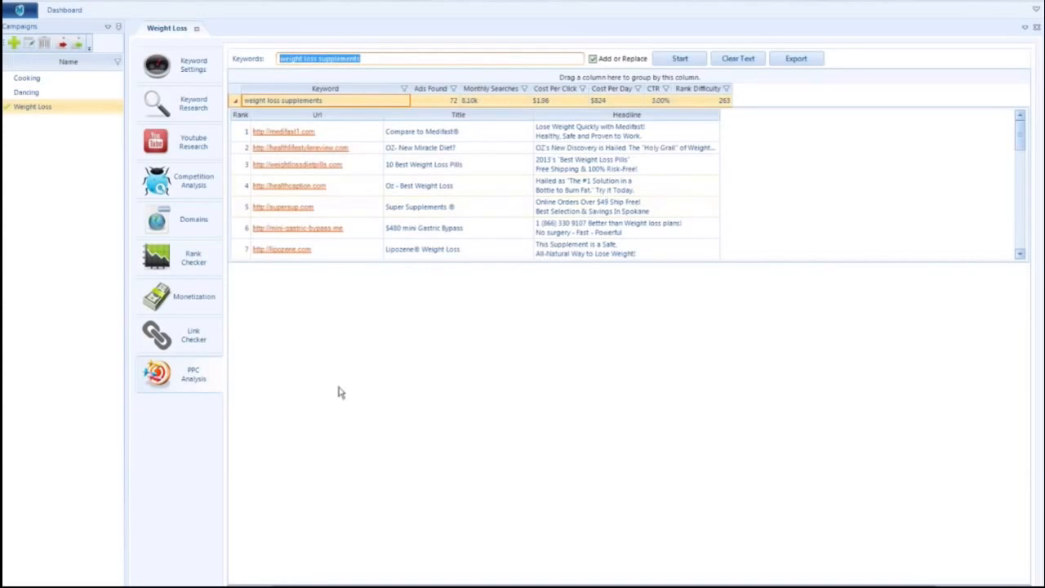
{"action": "left_click", "coordinate": [367, 408]}
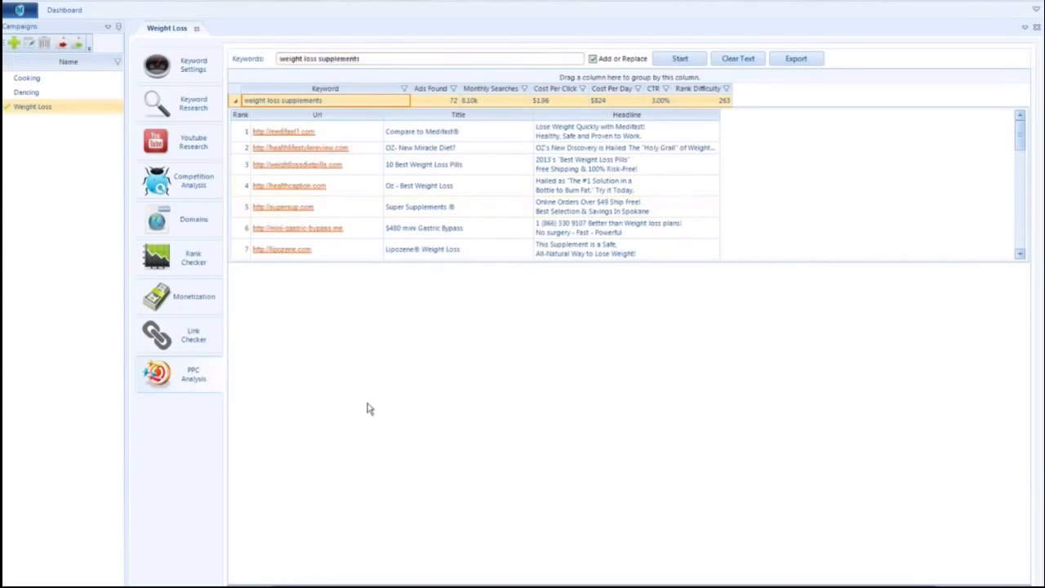